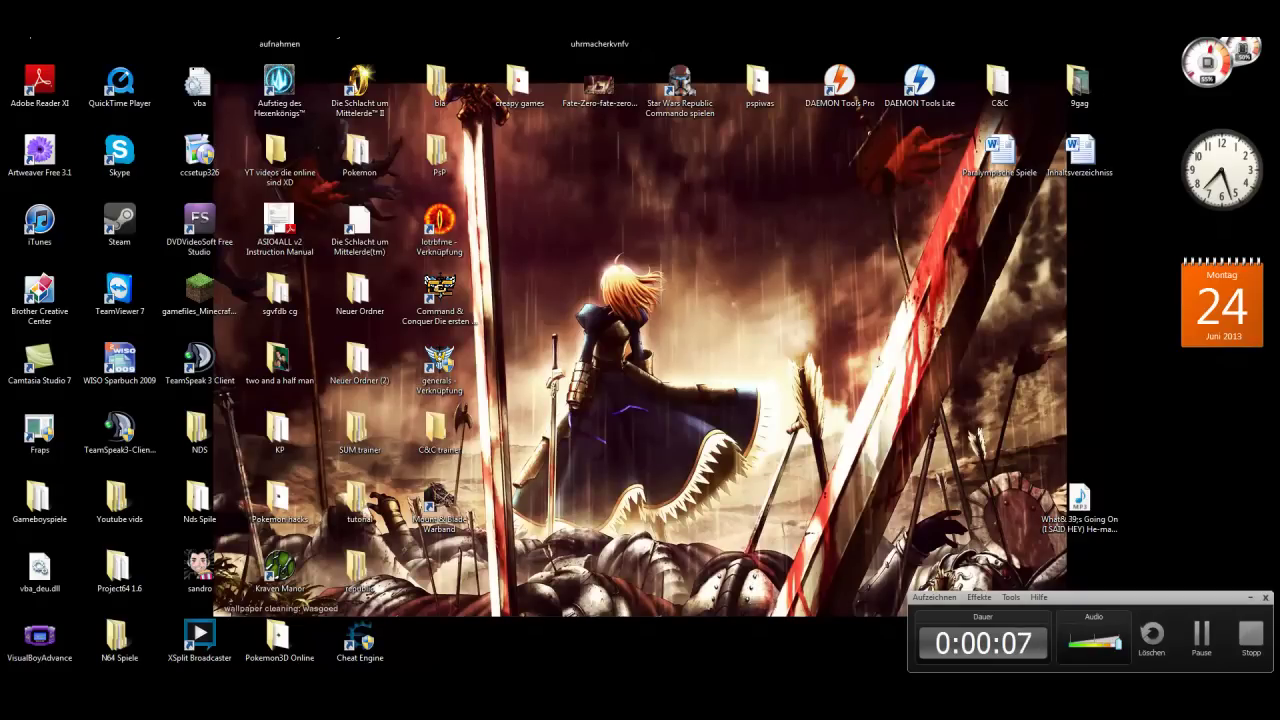
Check the viewer comment about saving AR cheats in the YouTube inbox and return to the desktop.
key(alt+Tab)
key(ctrl+Tab)
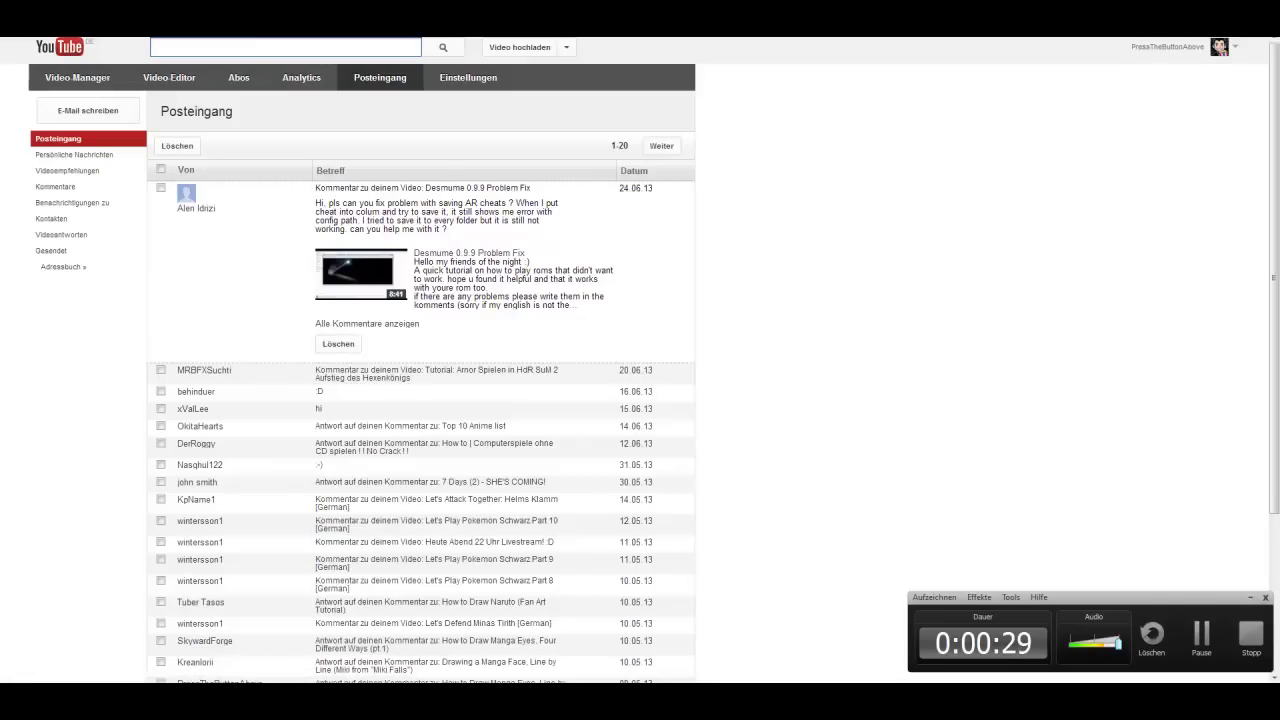
key(super+d)
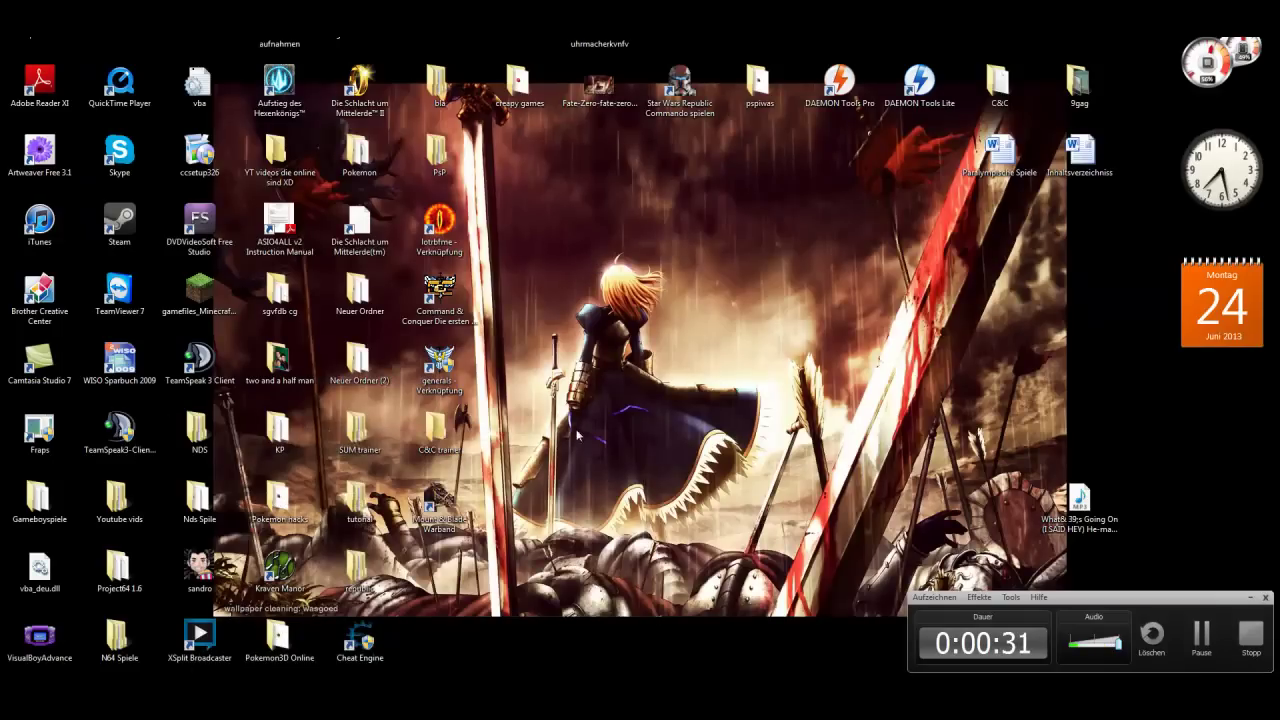
double_click(200, 432)
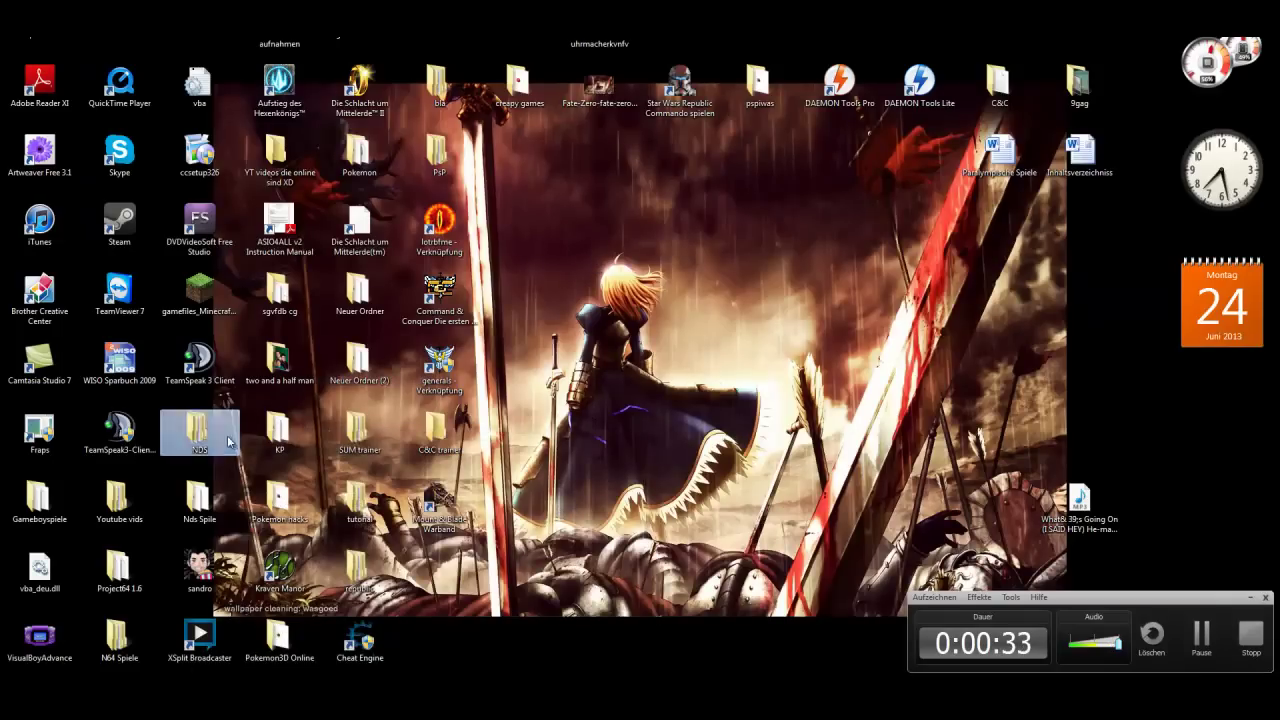
double_click(427, 117)
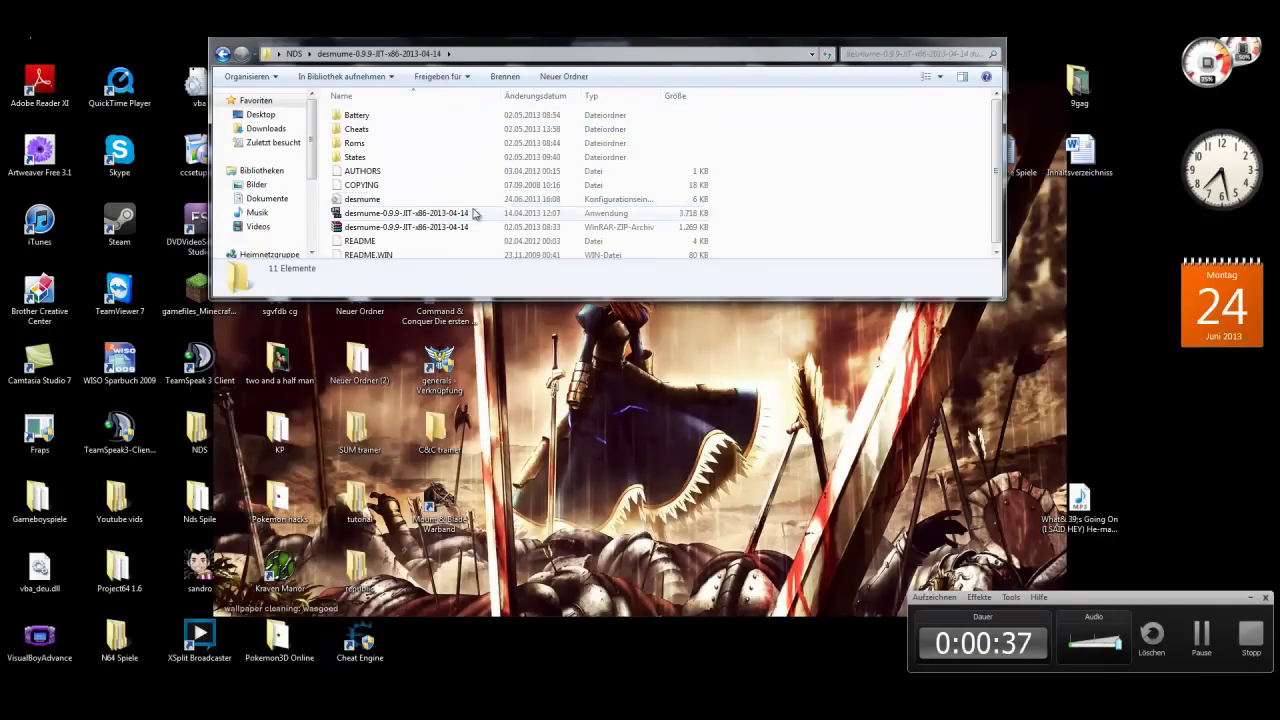
scroll(566, 245, down, 1)
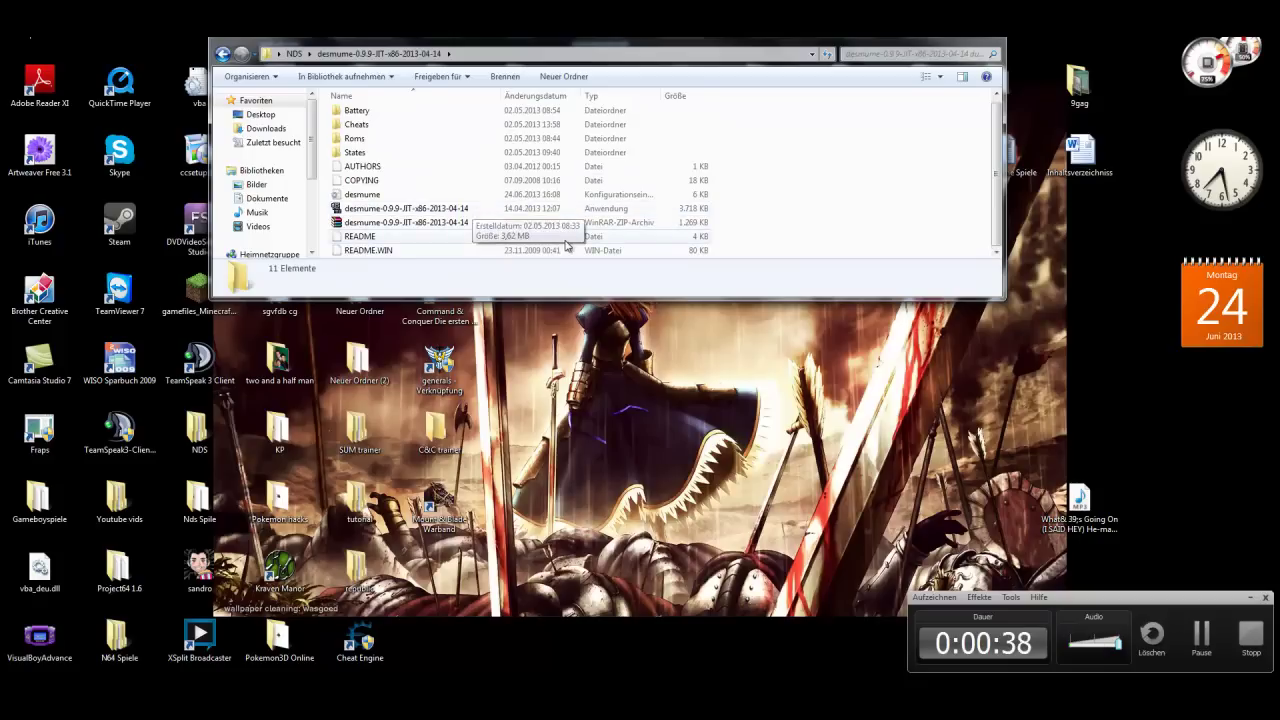
double_click(370, 126)
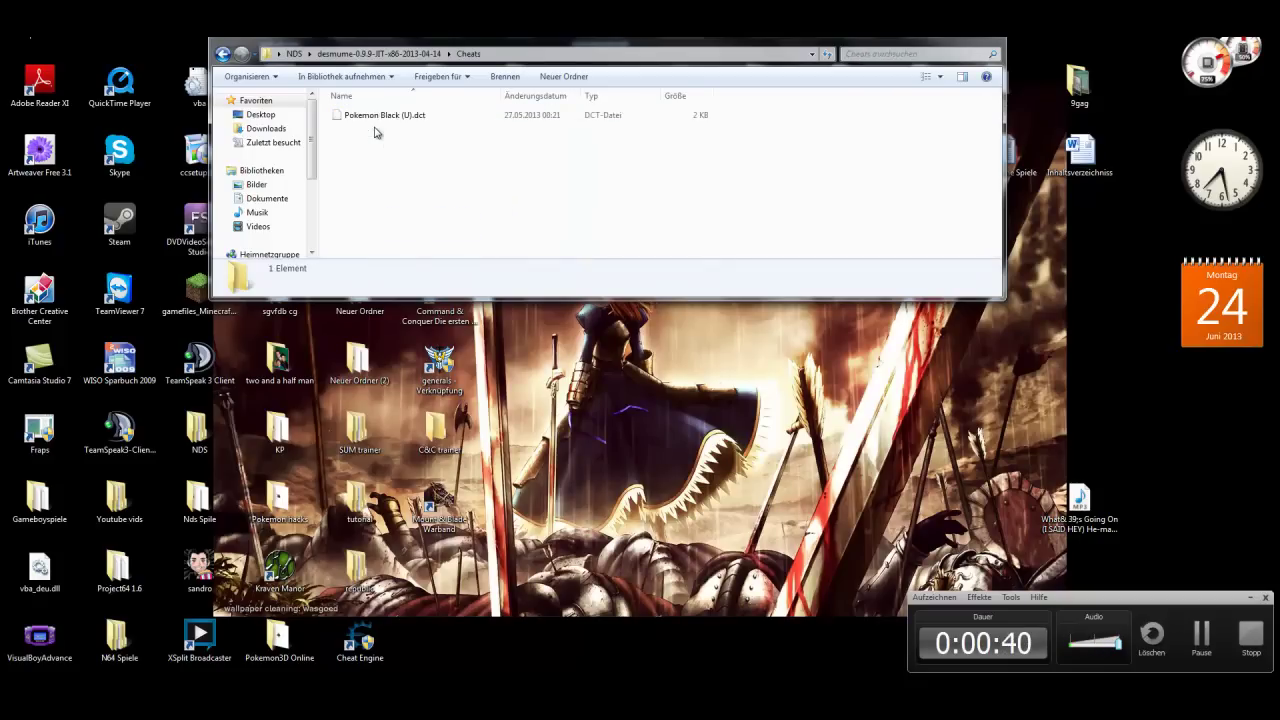
click(222, 54)
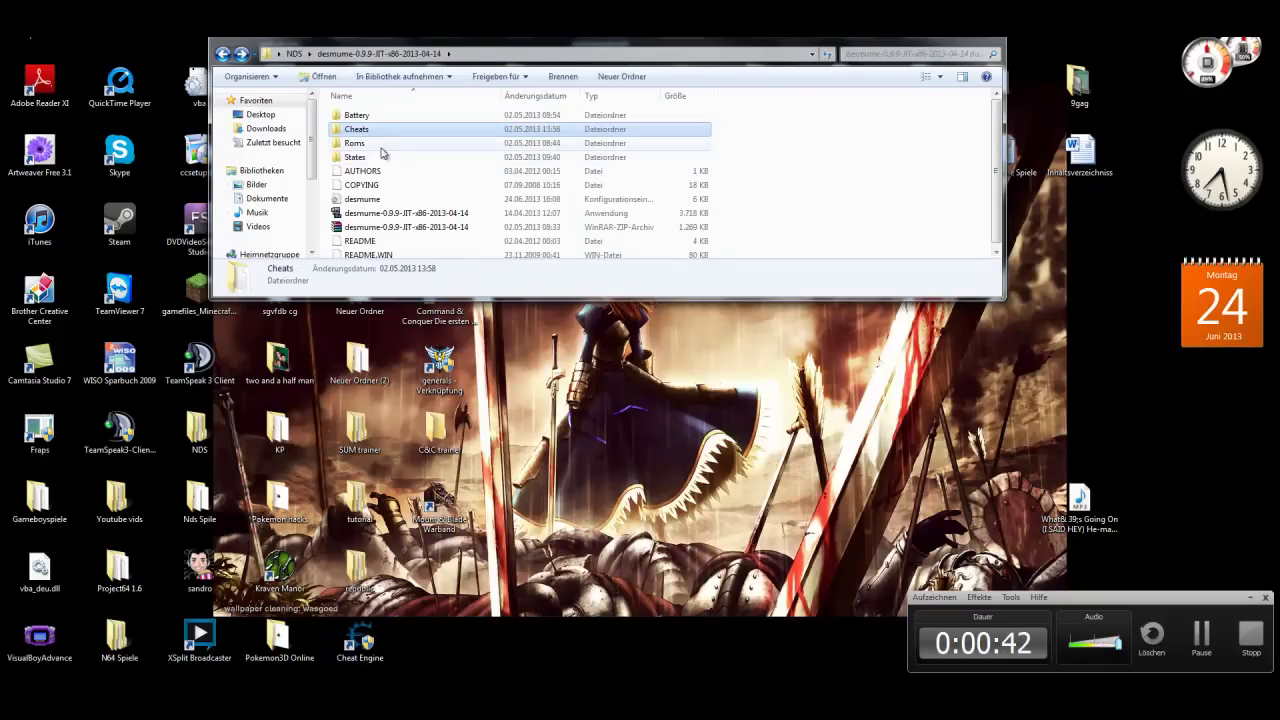
Launch the DeSmuME 0.9.9 application and load the Pokemon Schwarz 2 ROM from the Nds Spile folder.
double_click(438, 216)
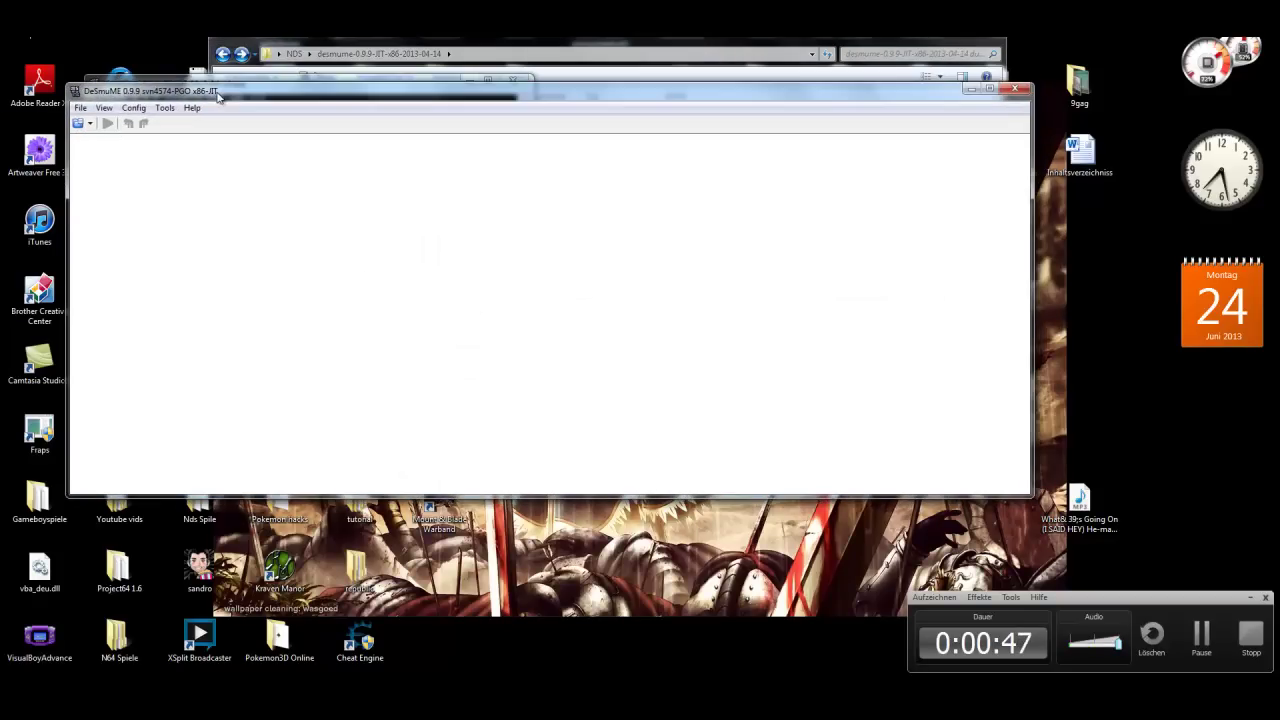
click(165, 108)
mouse_move(203, 292)
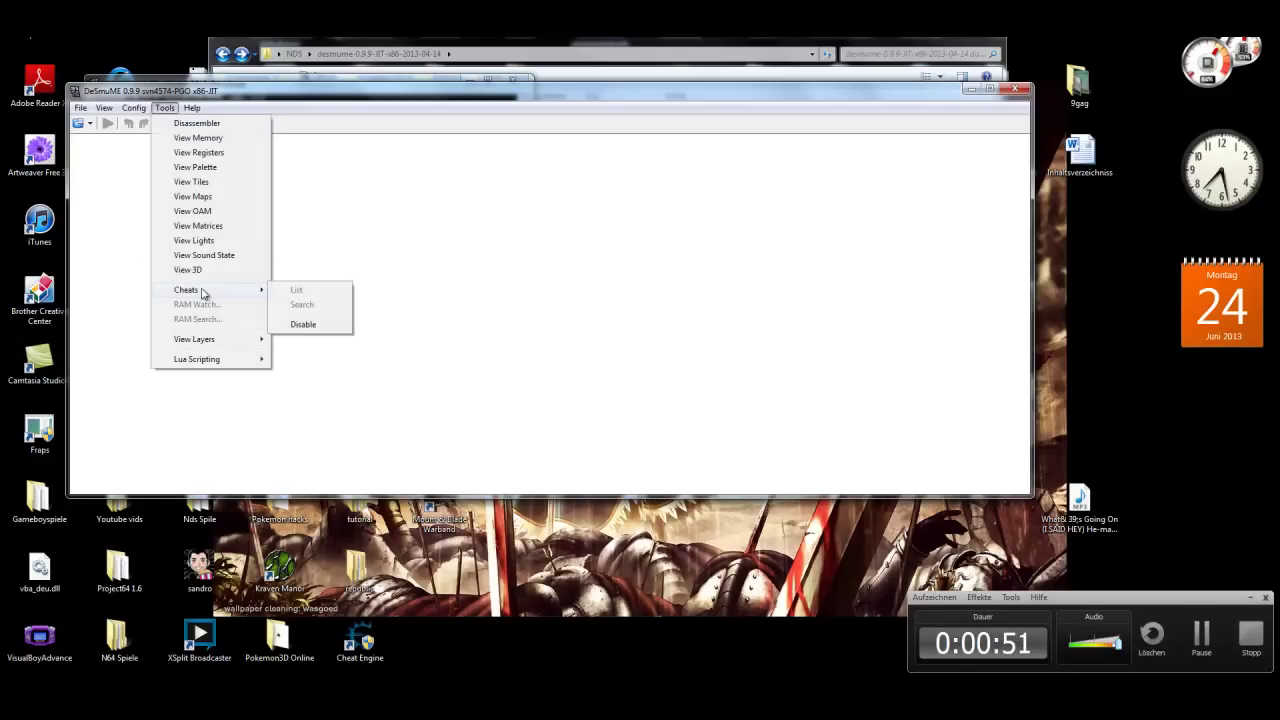
mouse_move(82, 112)
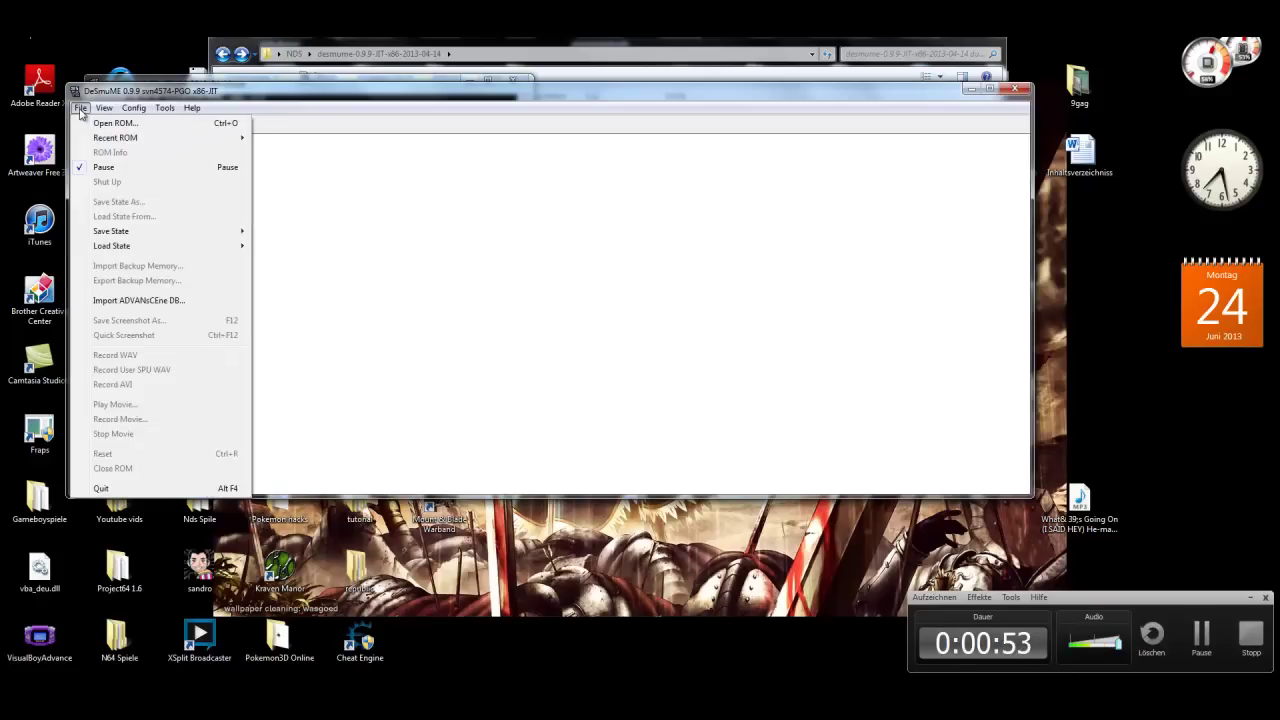
click(161, 125)
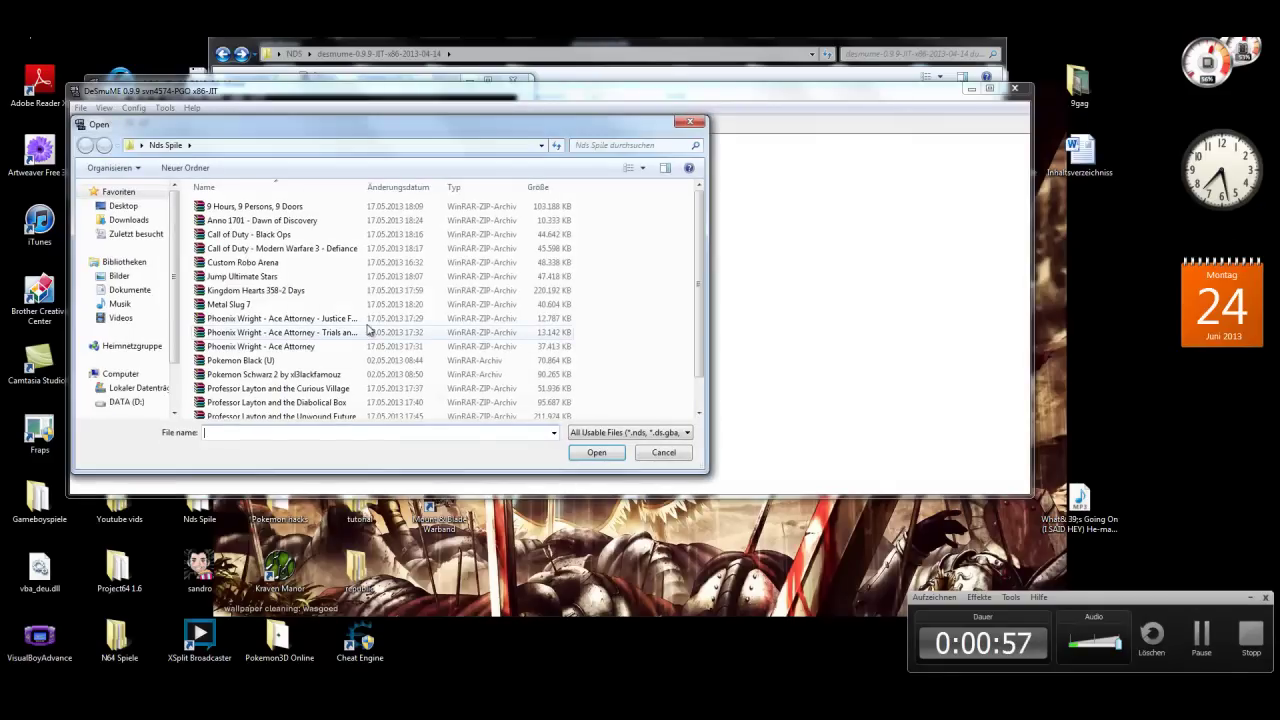
double_click(310, 388)
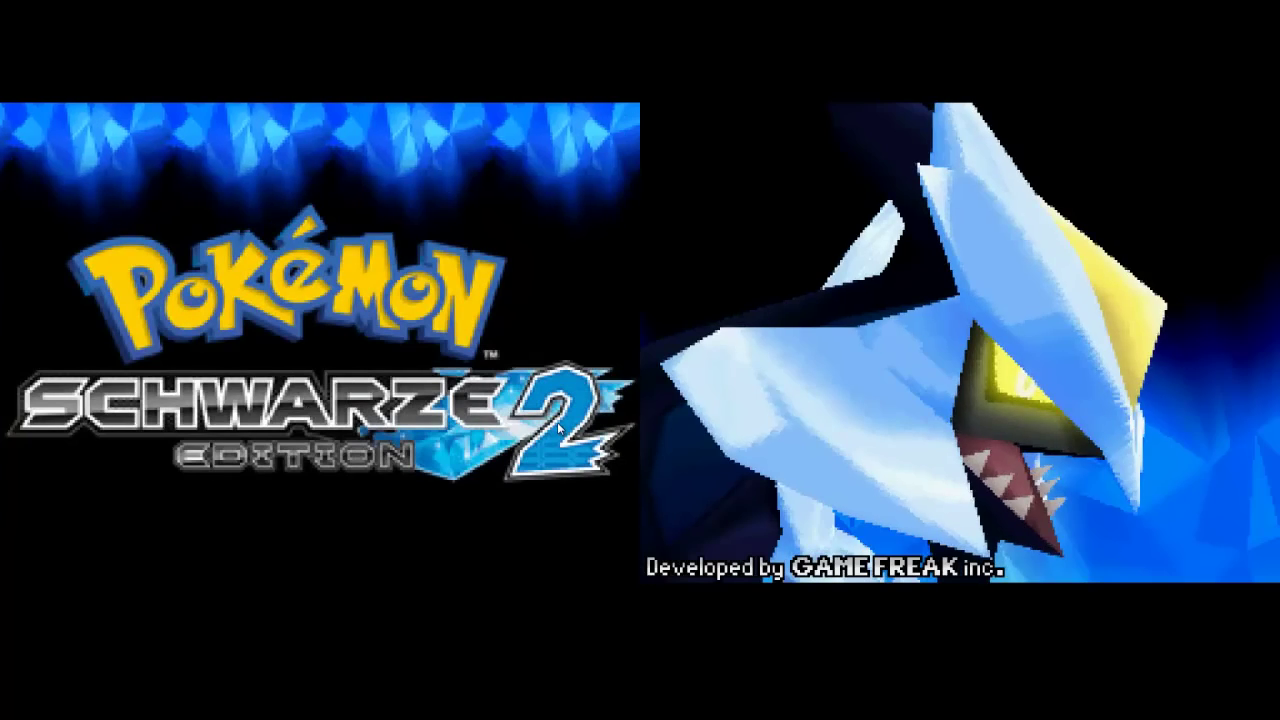
Continue the saved game with WEITER and reposition the emulator window on the desktop.
key(Return)
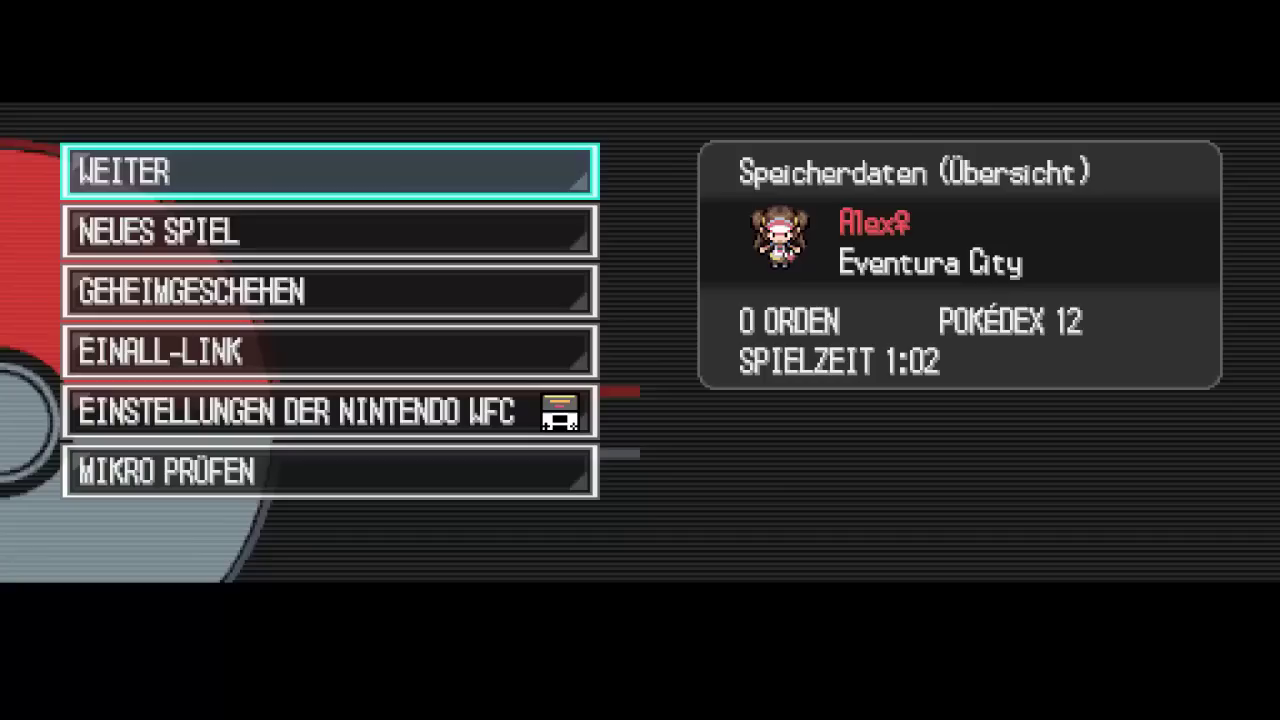
key(Down)
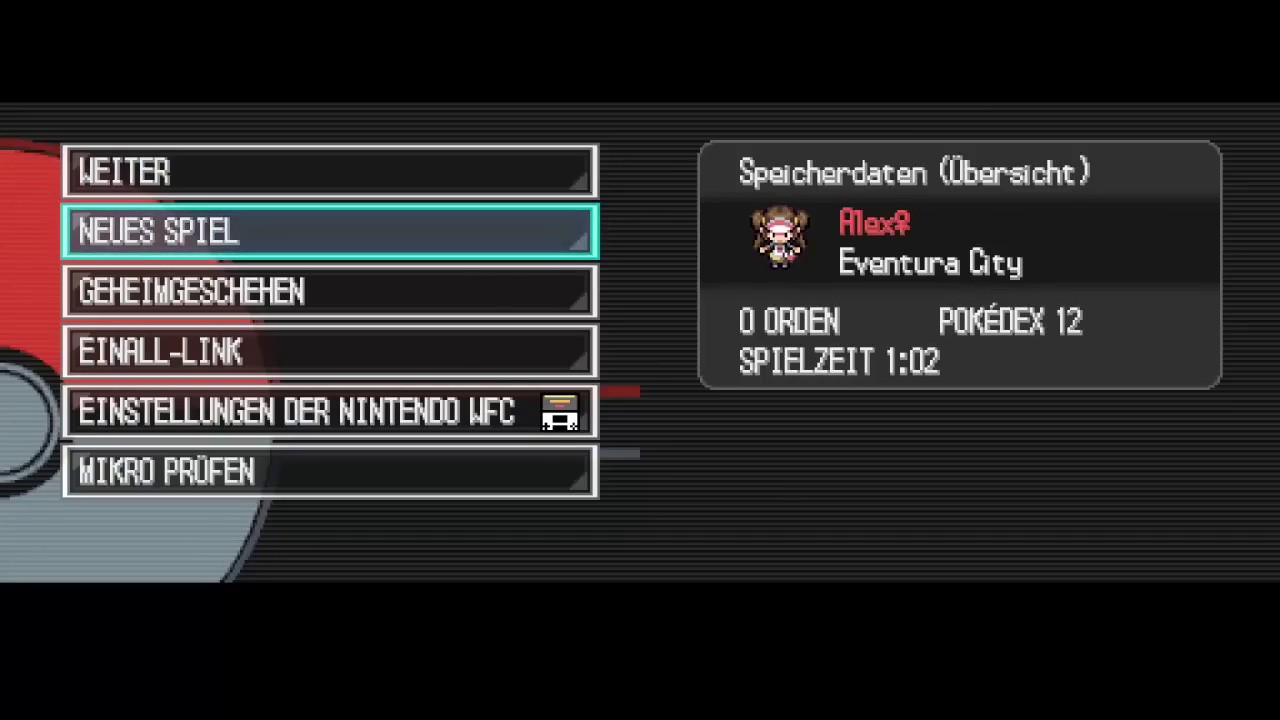
key(Up)
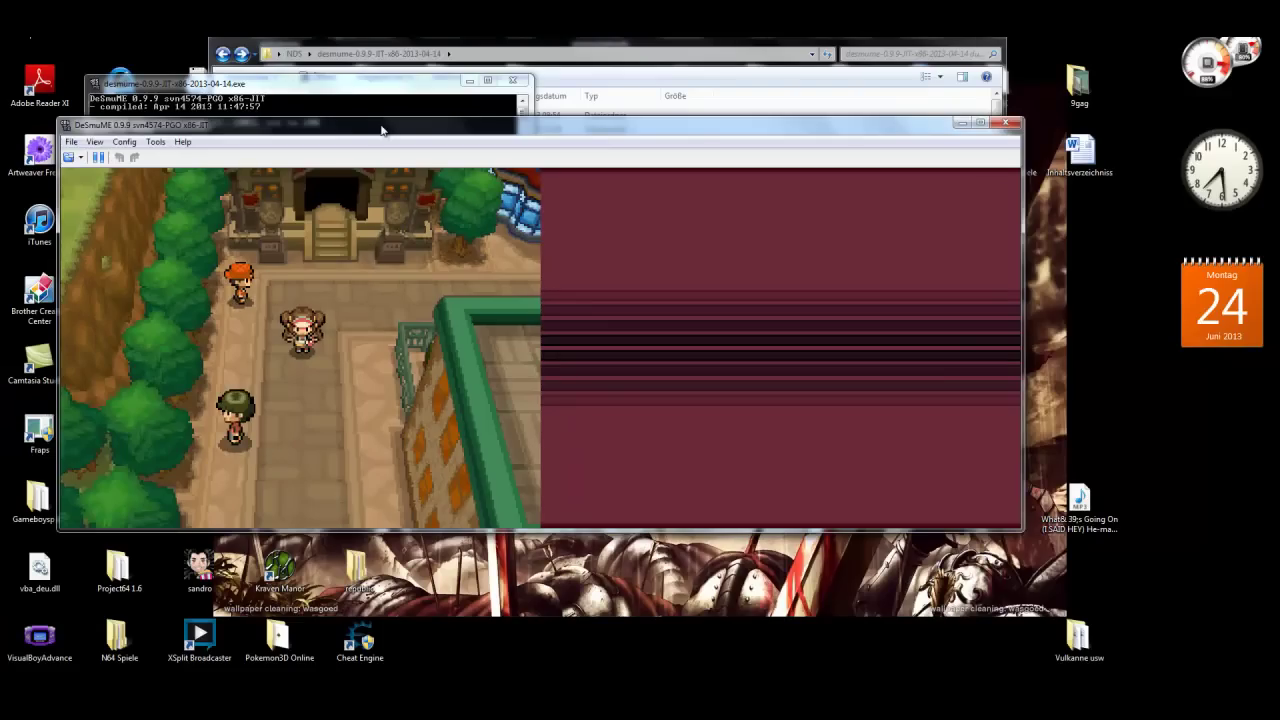
drag(300, 124, 358, 174)
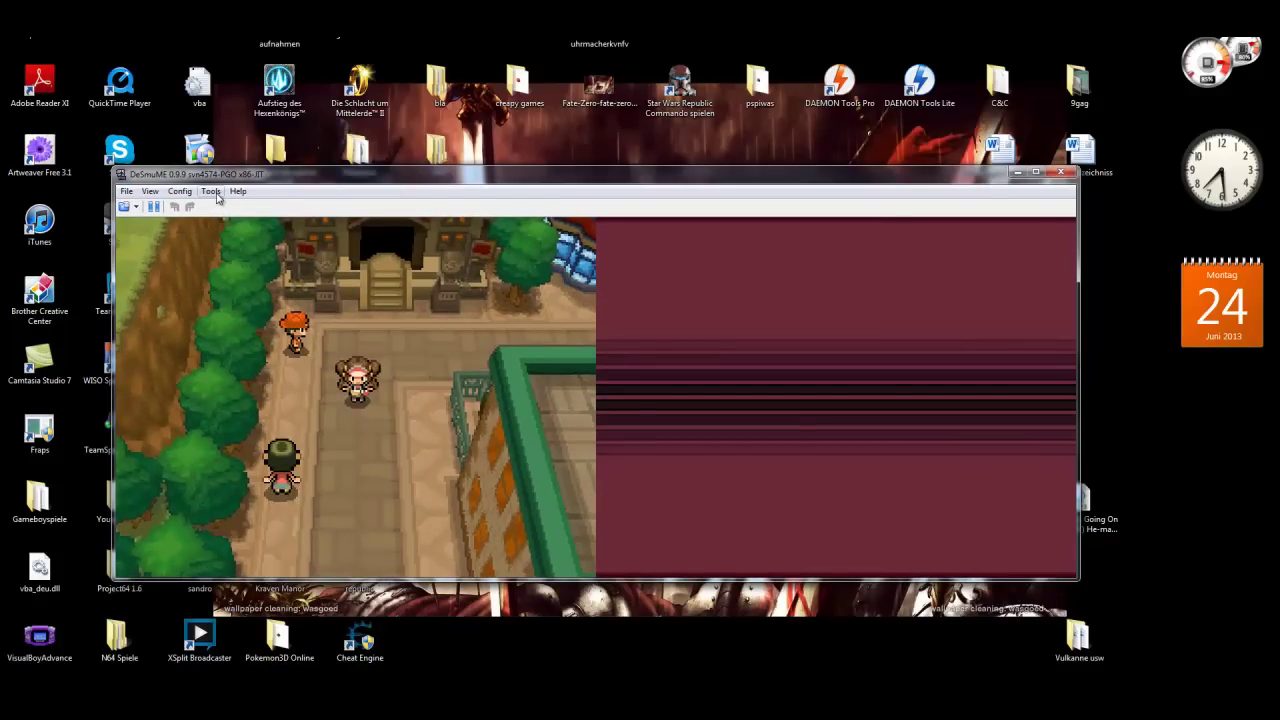
Open the cheats list for the running game and start adding an Action Replay code.
click(211, 193)
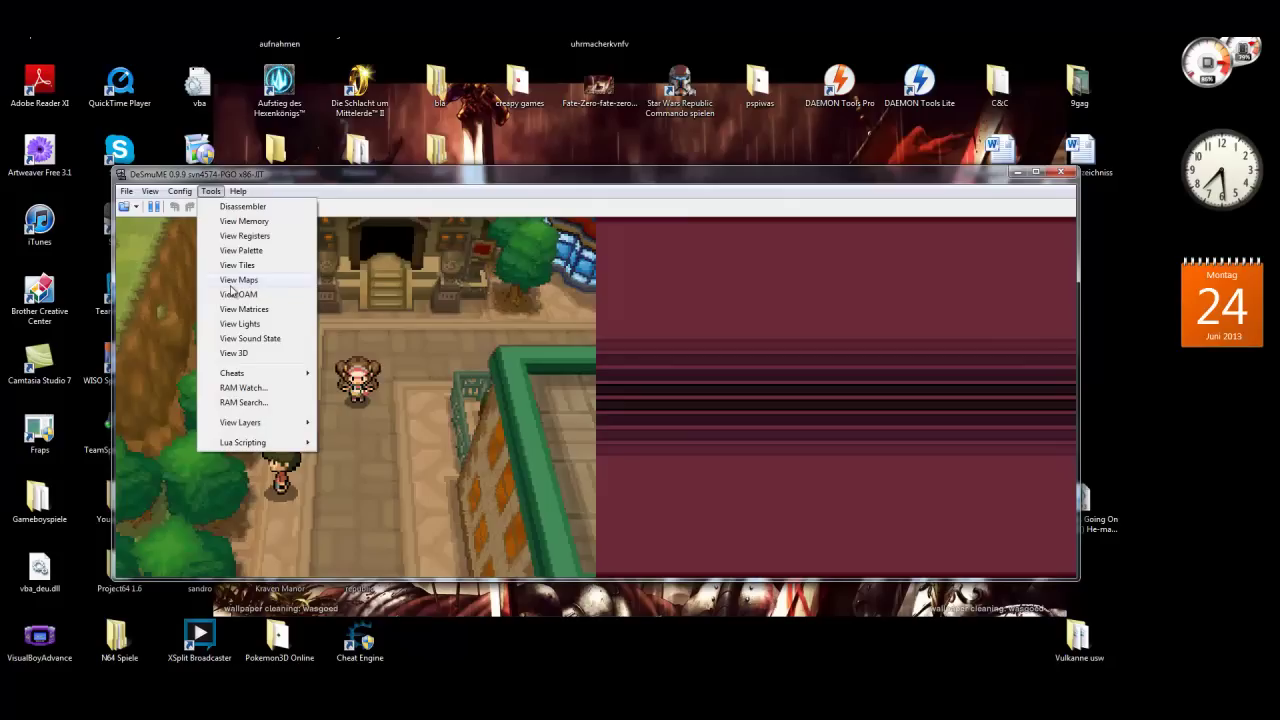
mouse_move(225, 377)
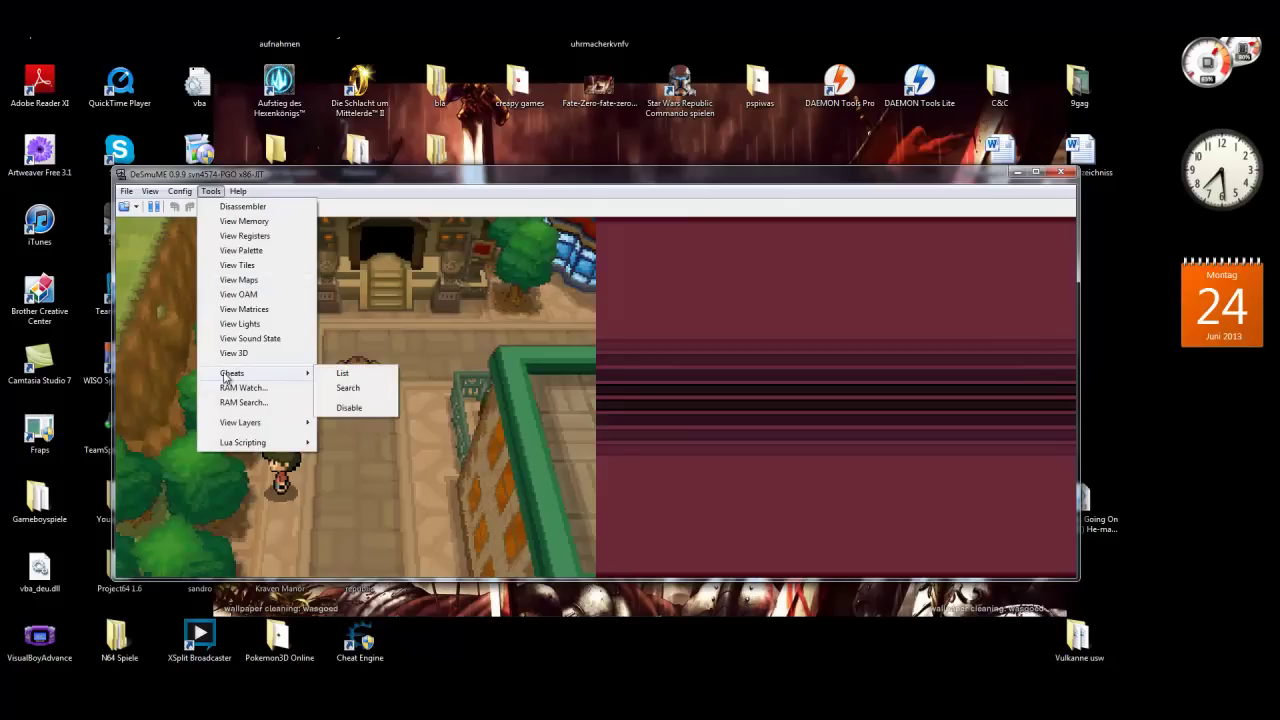
click(345, 374)
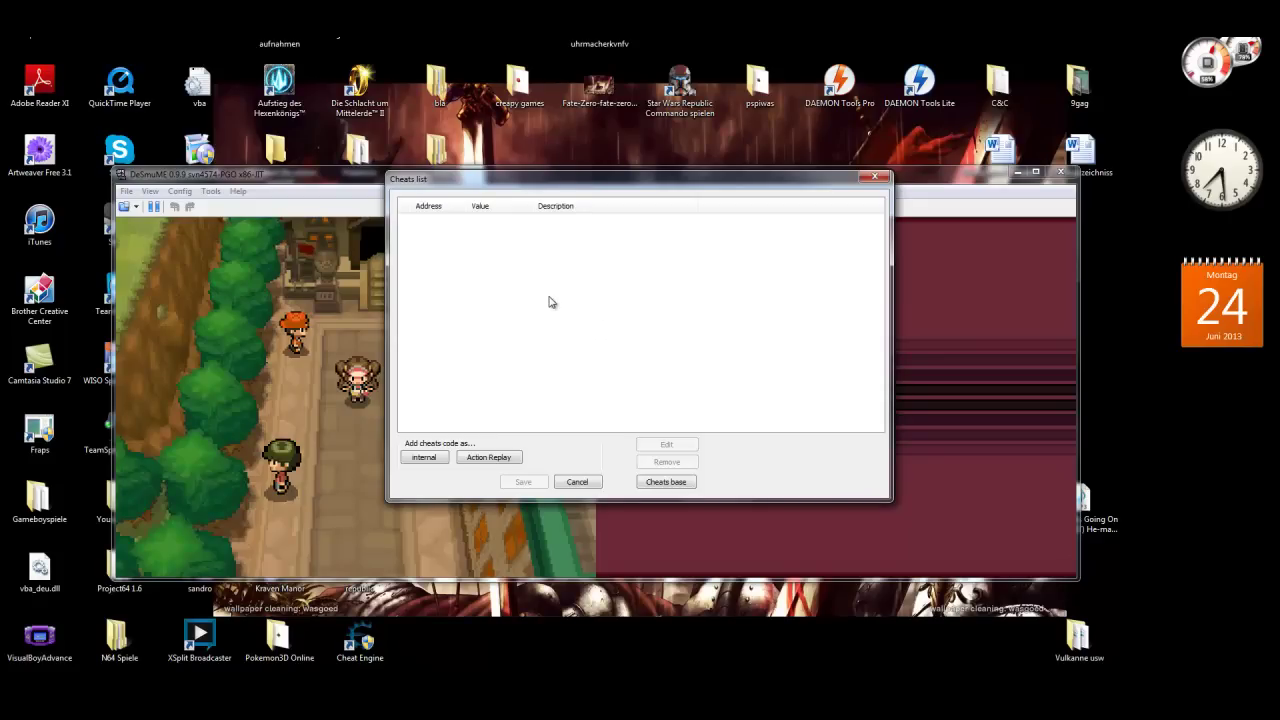
click(497, 464)
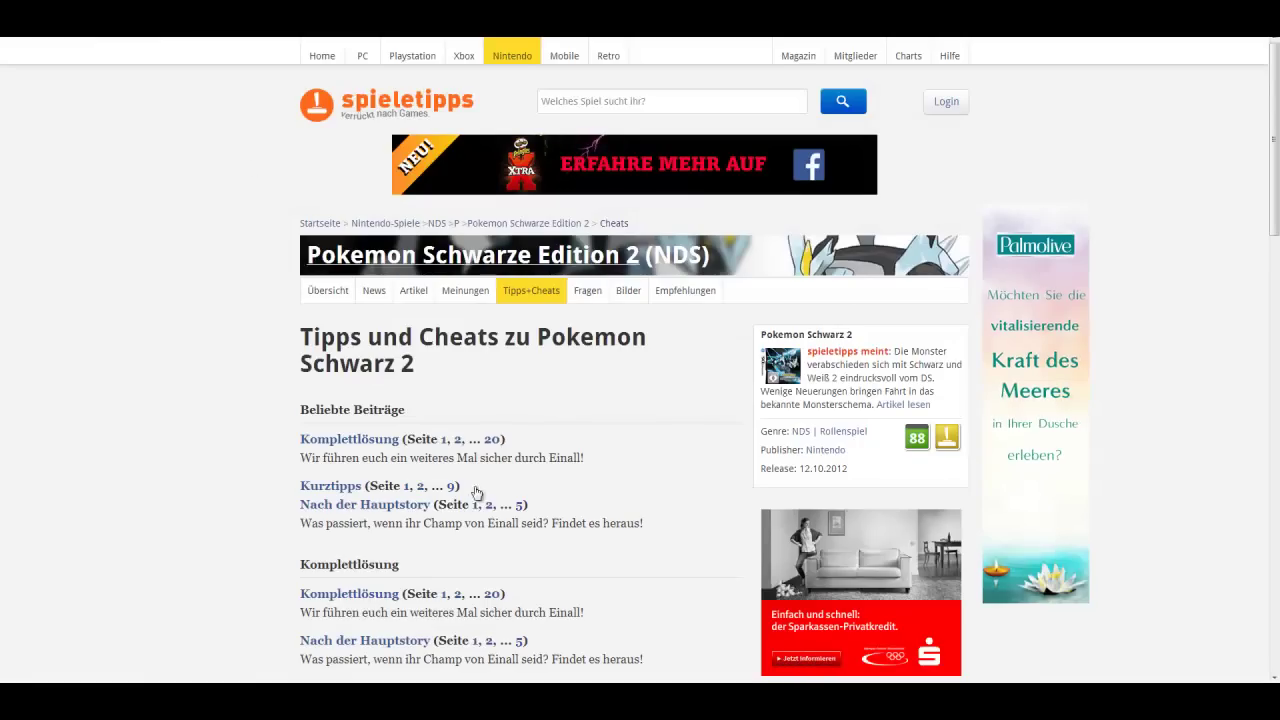
Switch to the browser and open the Freezer Codes page from the Pokemon Schwarz 2 cheats on spieletipps.
scroll(383, 560, down, 1)
scroll(400, 562, down, 2)
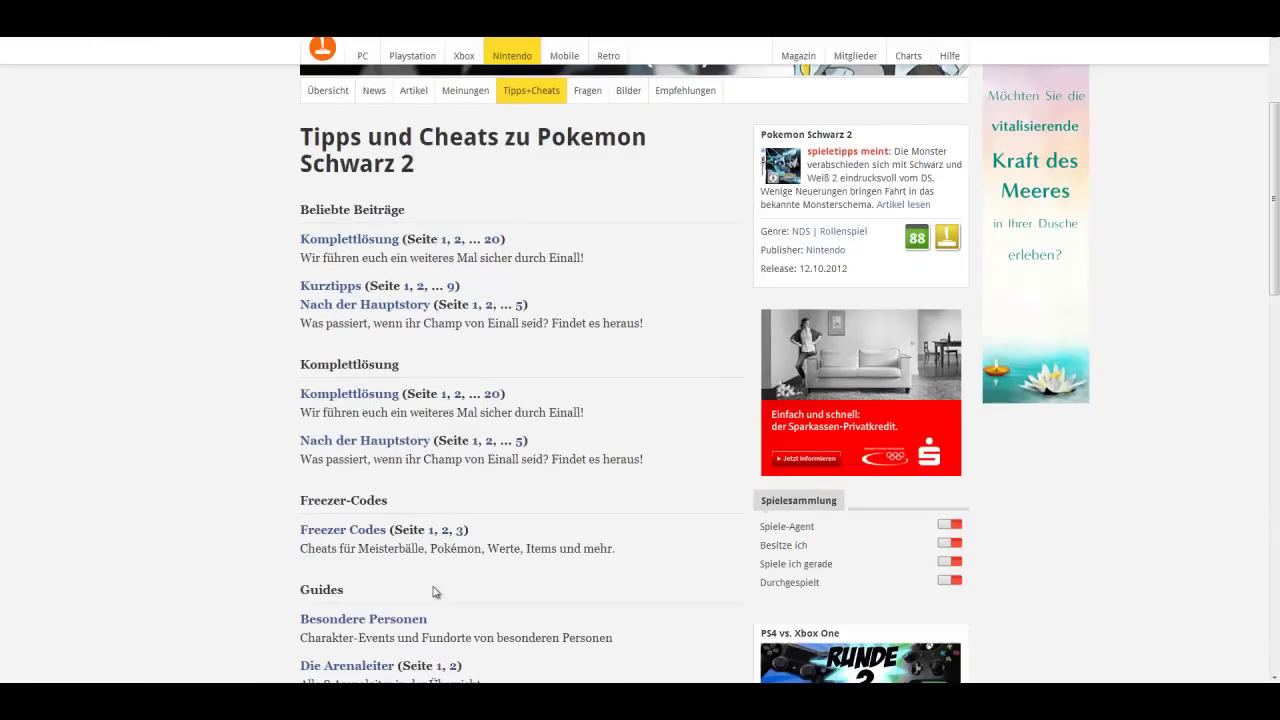
click(347, 537)
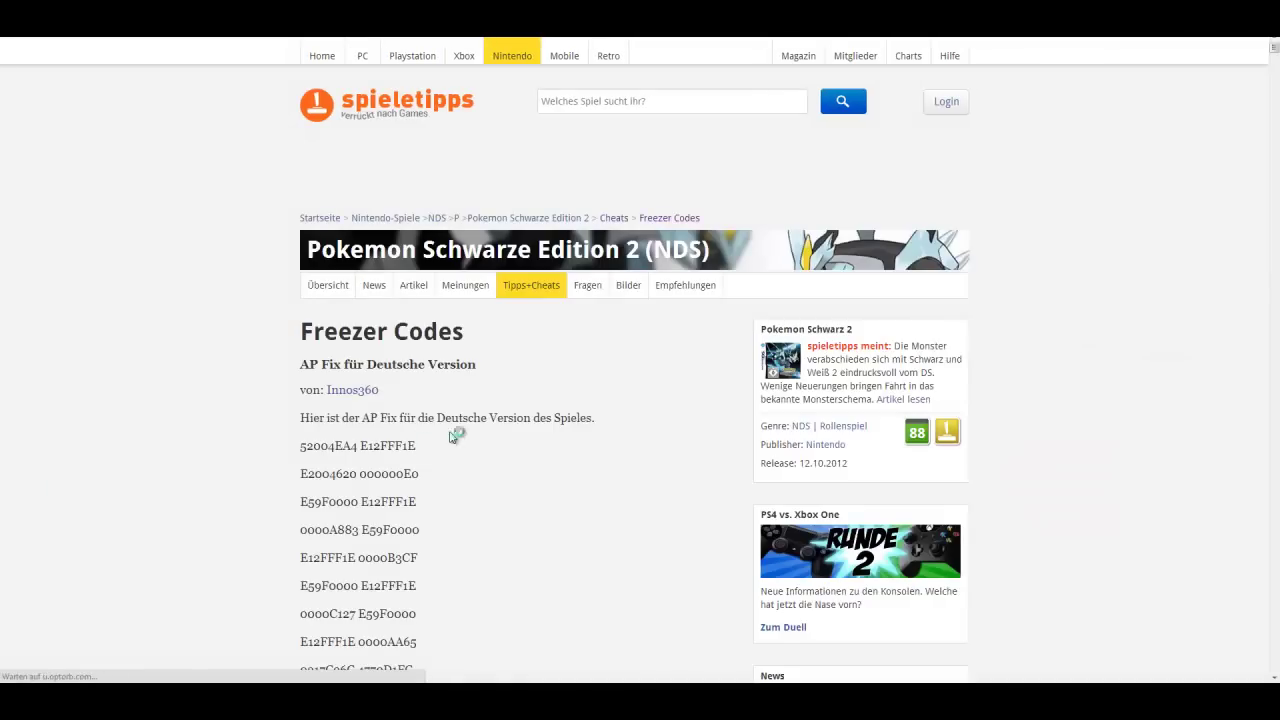
Look through the Action Replay codes on the Freezer Codes page for a suitable cheat to enter.
scroll(470, 440, down, 1)
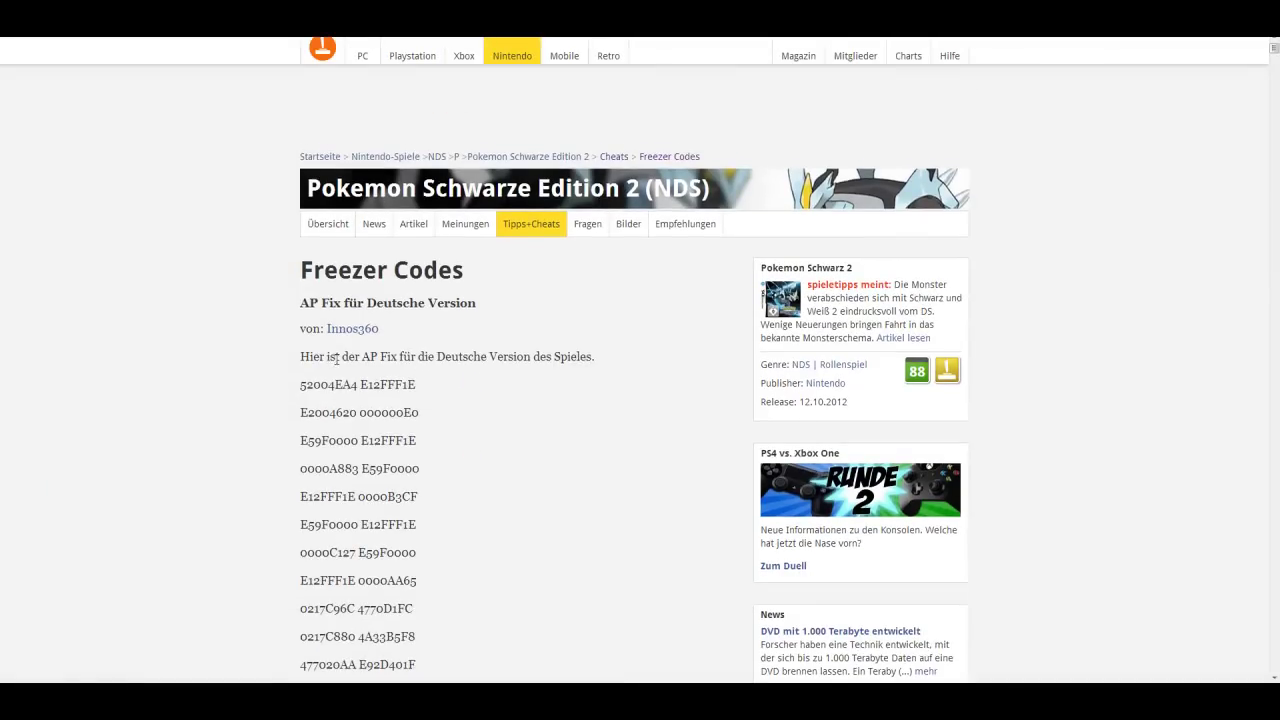
scroll(497, 369, down, 5)
scroll(495, 370, down, 12)
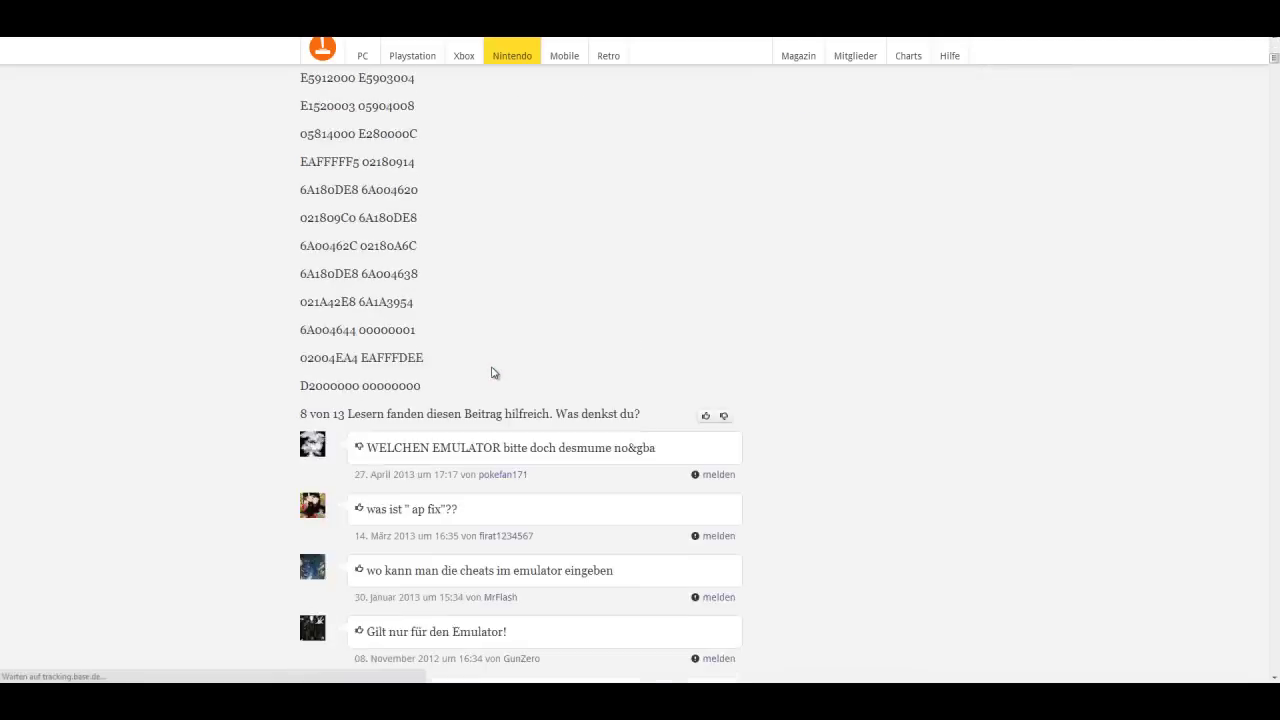
scroll(520, 340, down, 10)
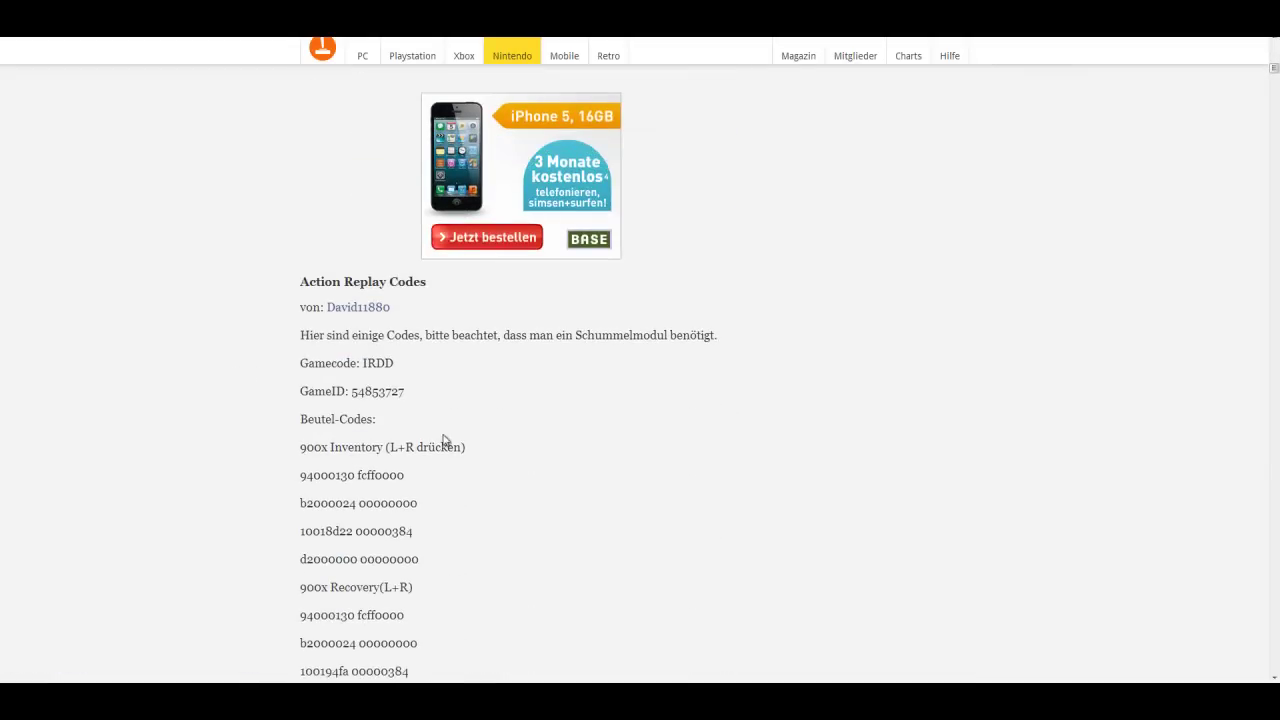
scroll(463, 466, down, 4)
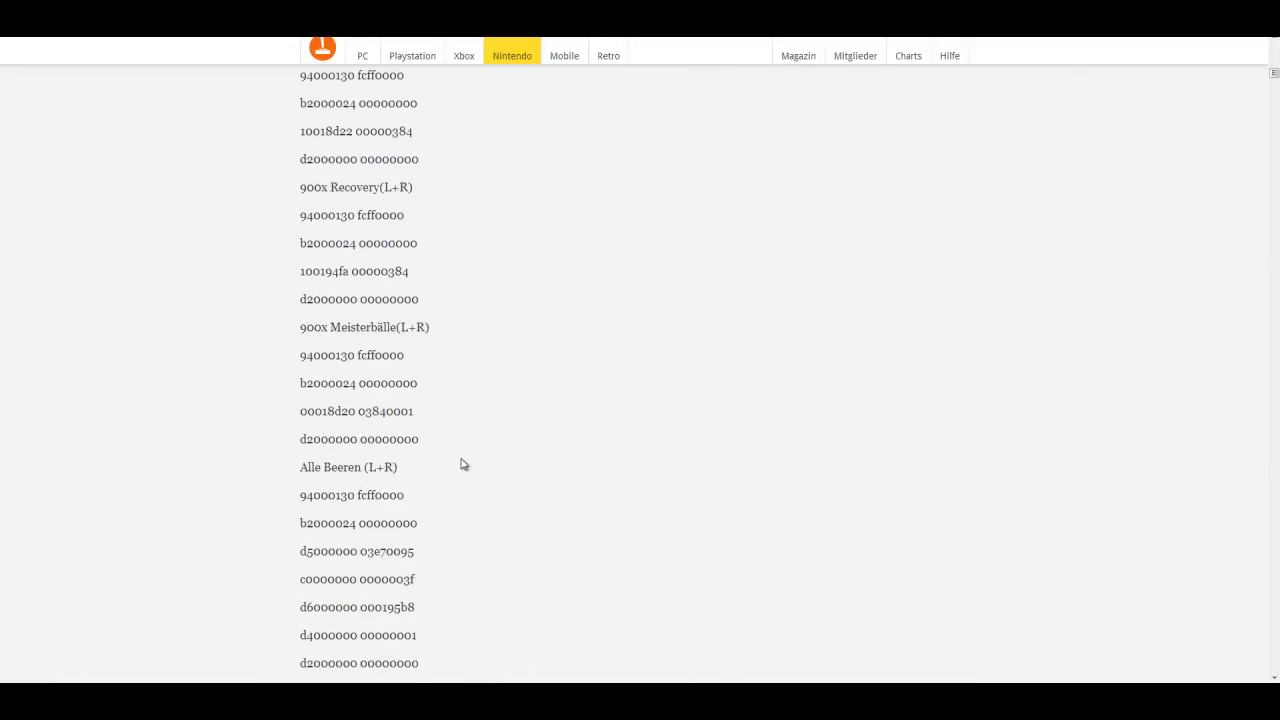
scroll(420, 486, down, 3)
scroll(460, 484, down, 4)
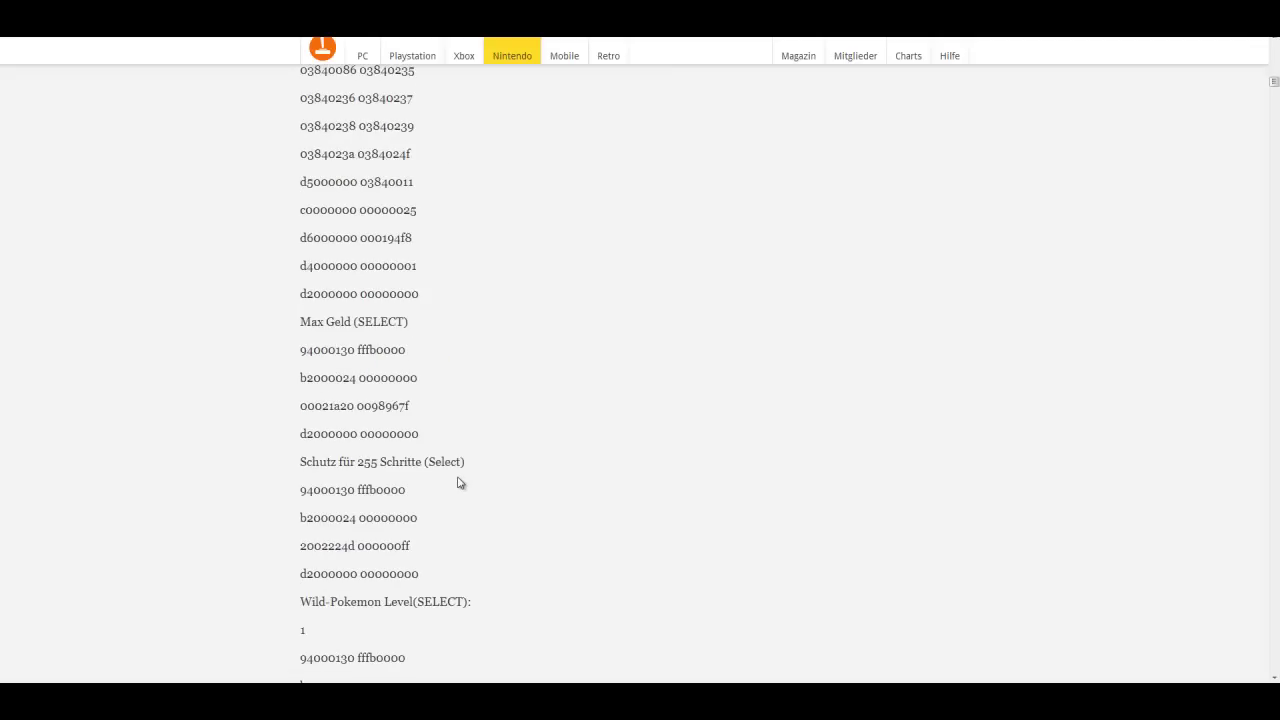
scroll(458, 470, down, 1)
scroll(437, 367, down, 2)
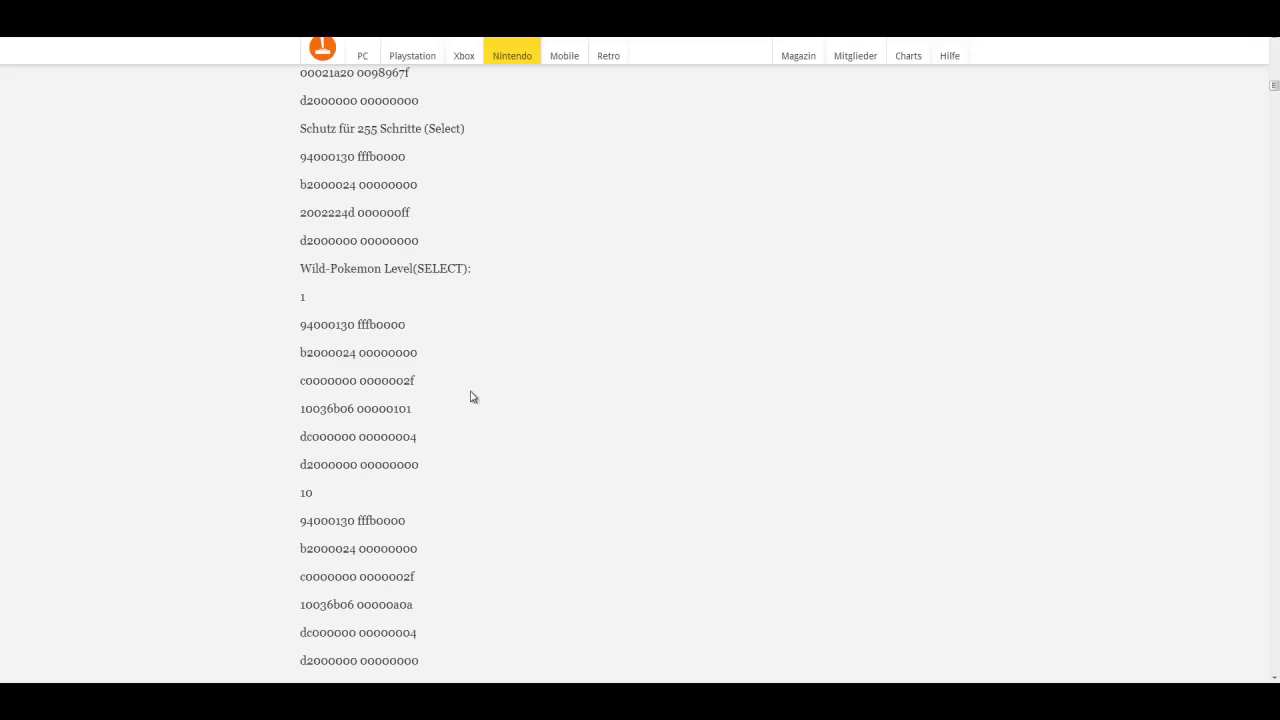
scroll(382, 290, down, 3)
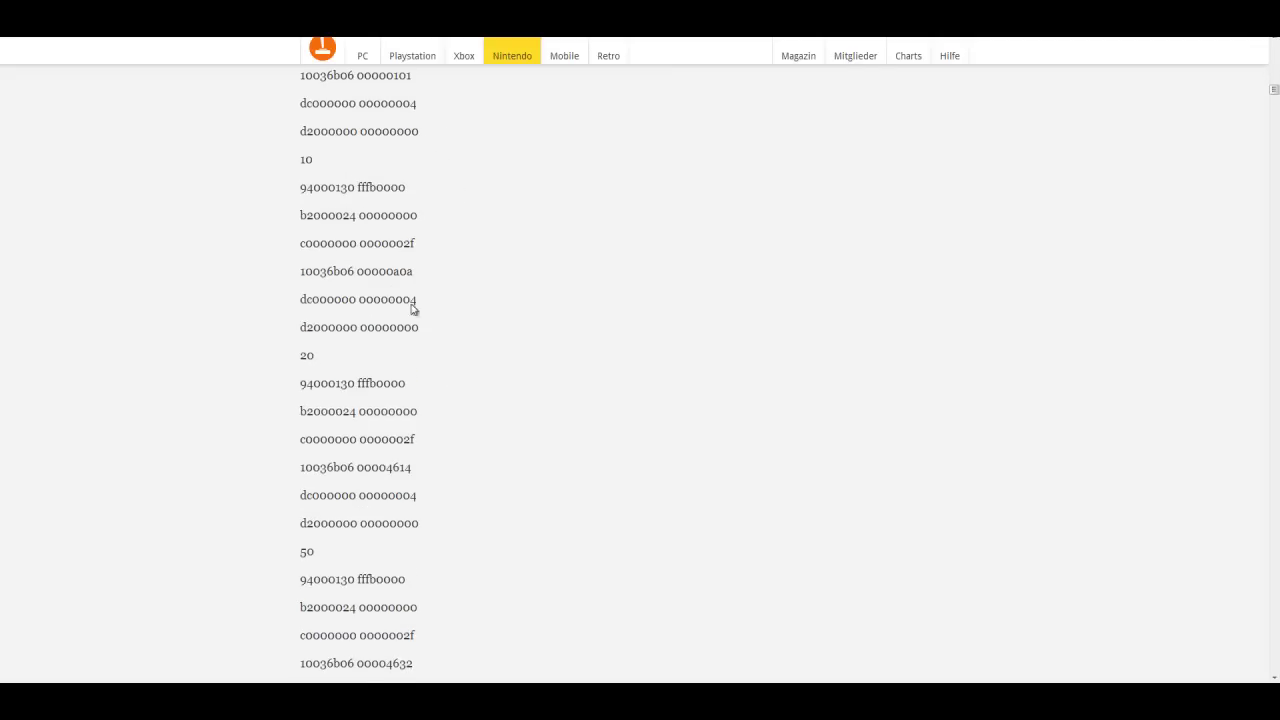
scroll(390, 263, down, 12)
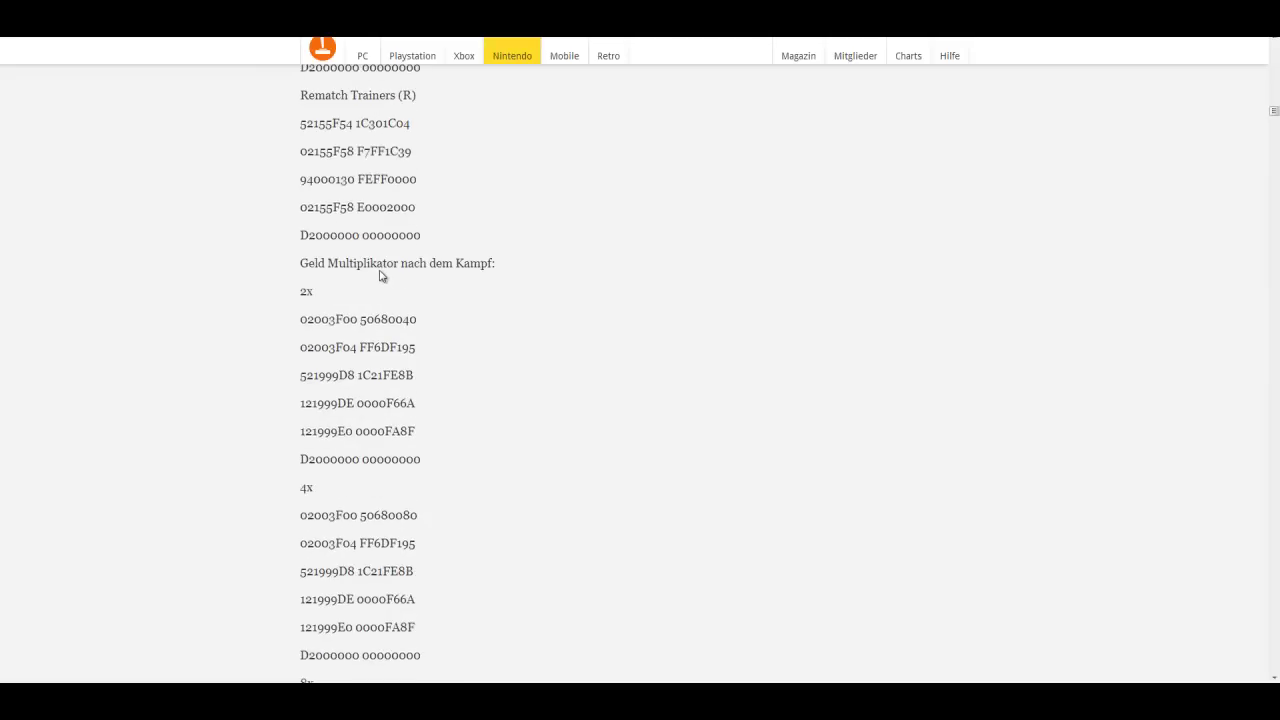
scroll(446, 303, down, 3)
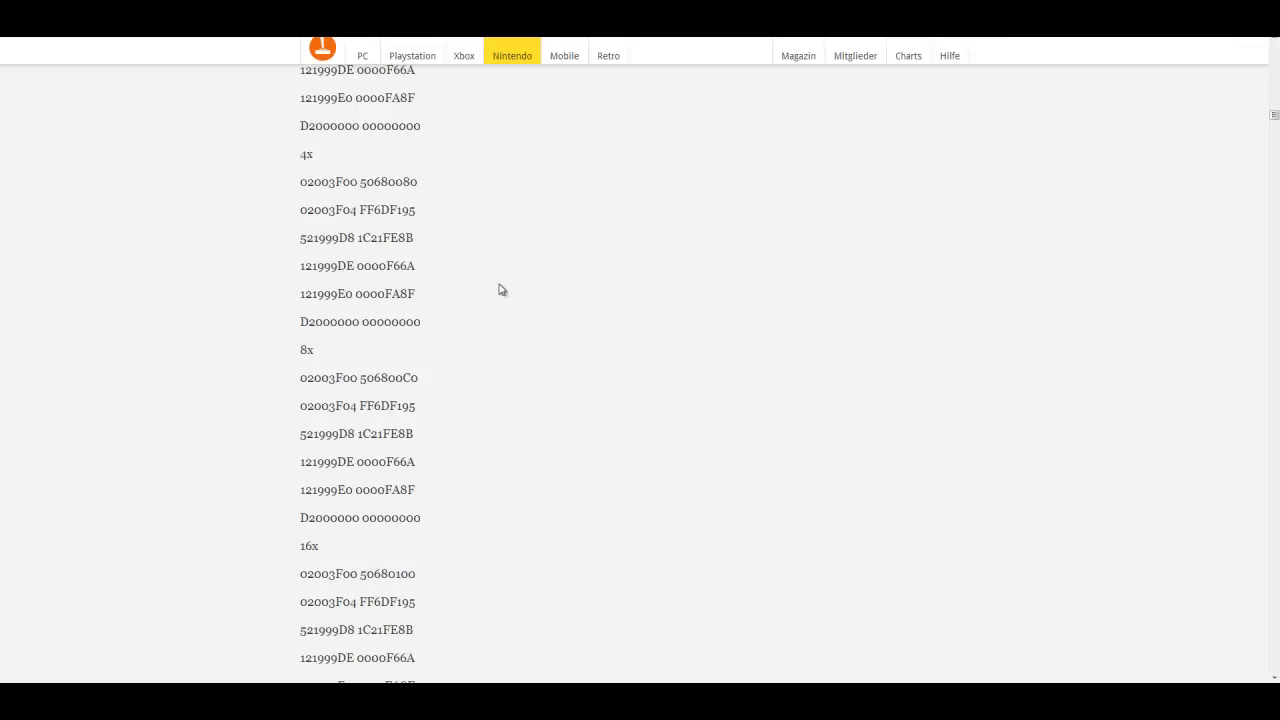
scroll(495, 277, up, 1)
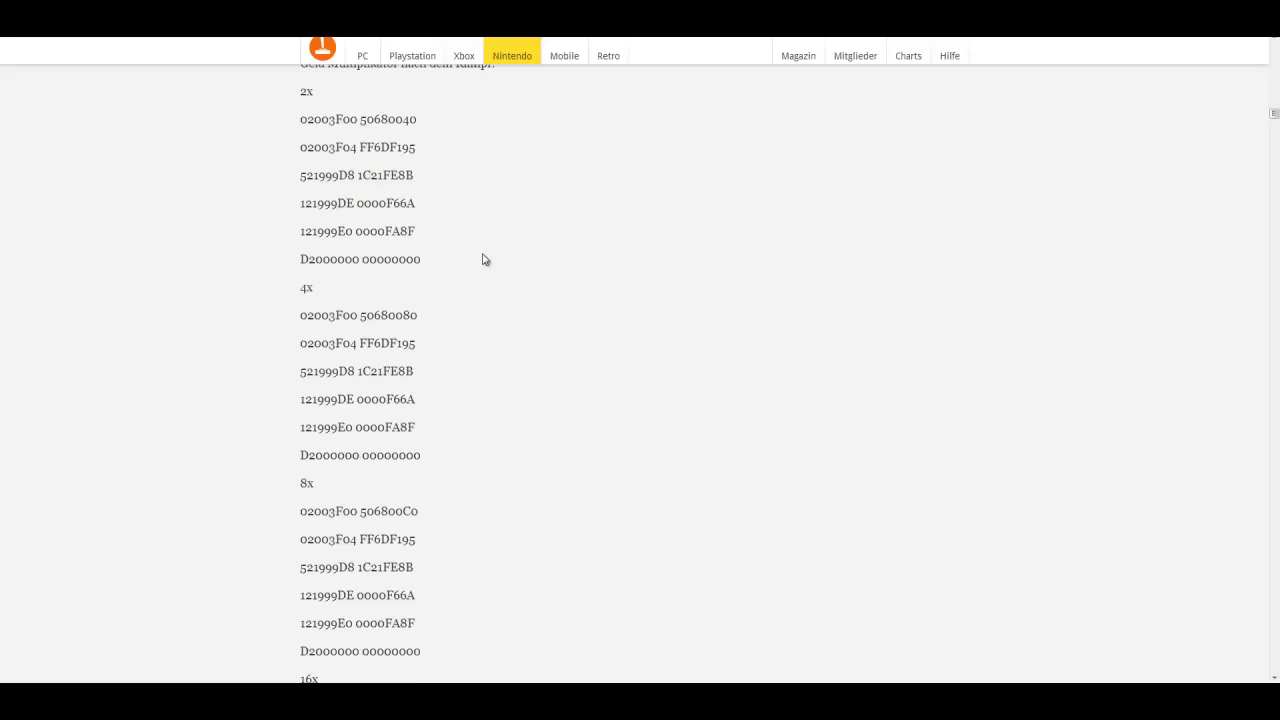
scroll(392, 314, up, 4)
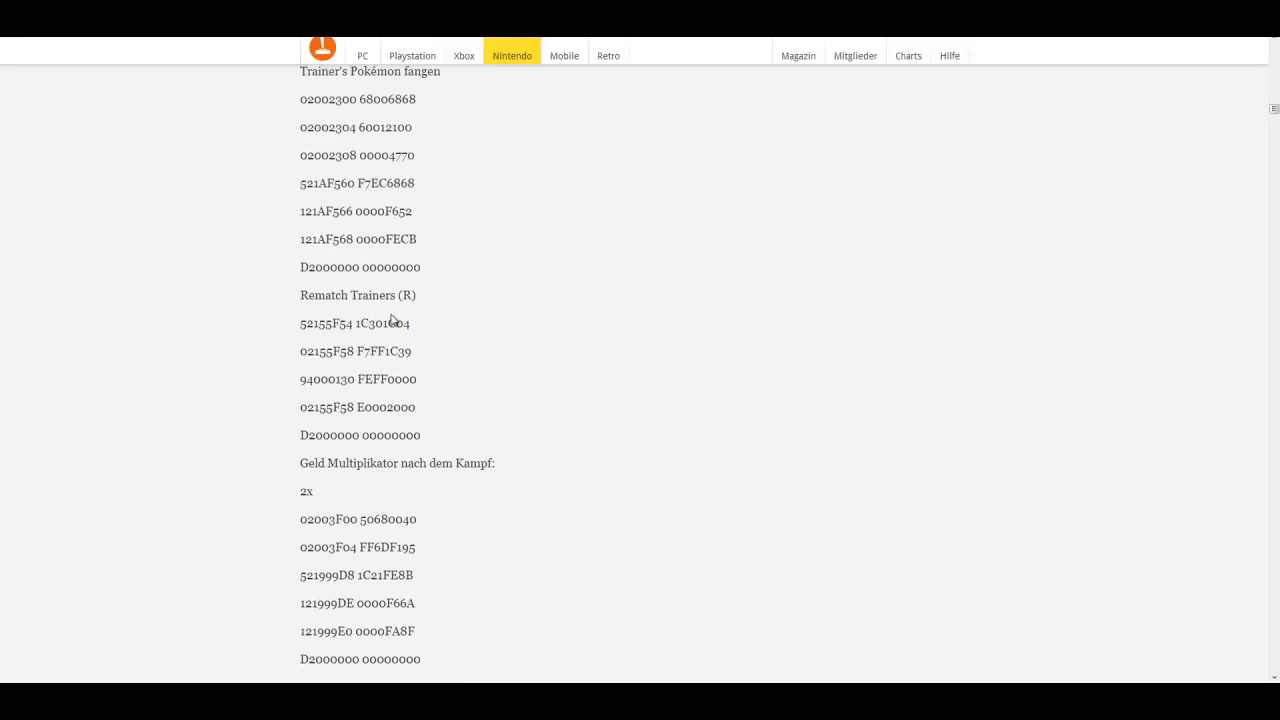
Copy the six-line 4x code under "Geld Multiplikator nach dem Kampf" on the Freezer Codes page.
scroll(392, 313, down, 1)
scroll(392, 314, down, 1)
scroll(435, 373, down, 2)
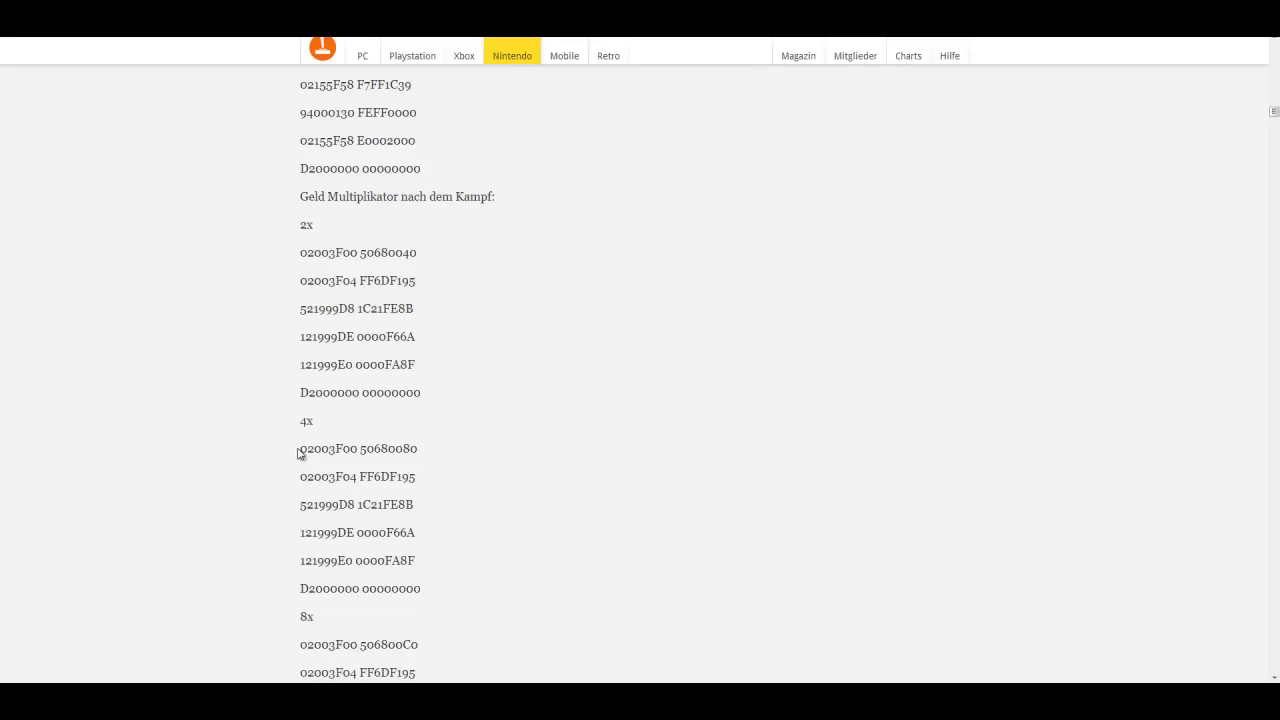
drag(298, 453, 310, 684)
click(315, 464)
drag(308, 450, 429, 591)
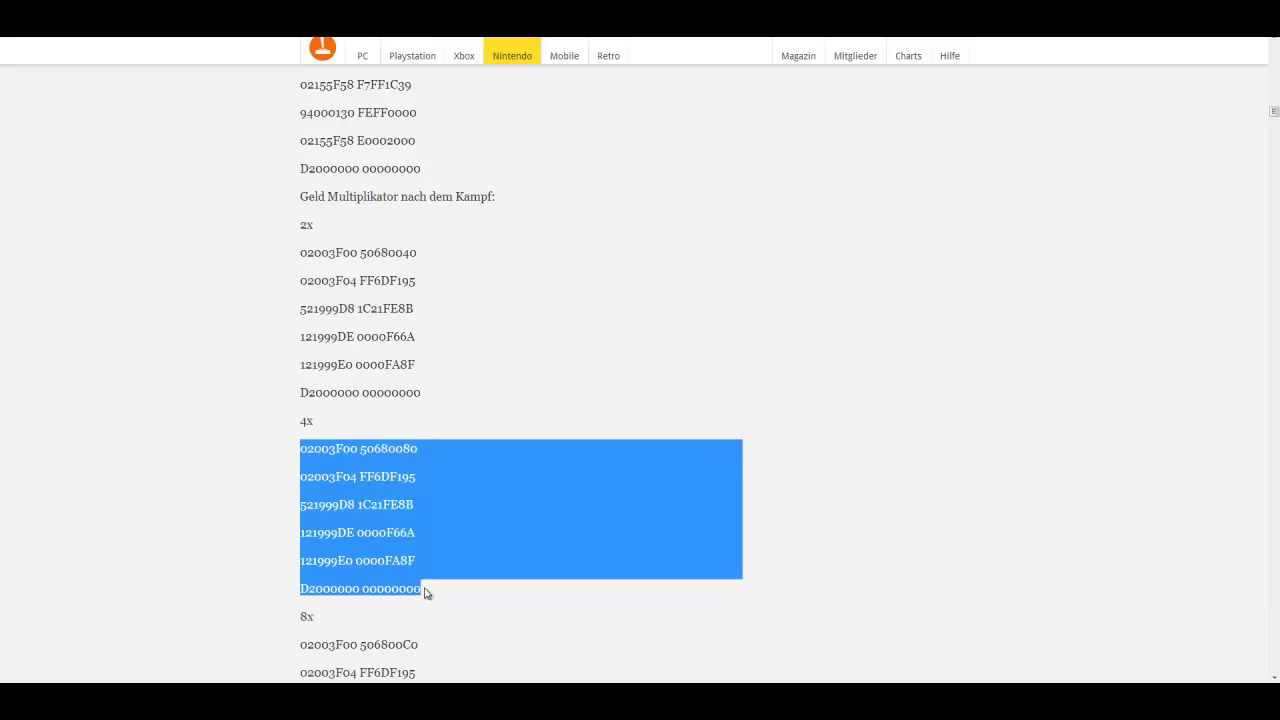
right_click(358, 543)
click(388, 554)
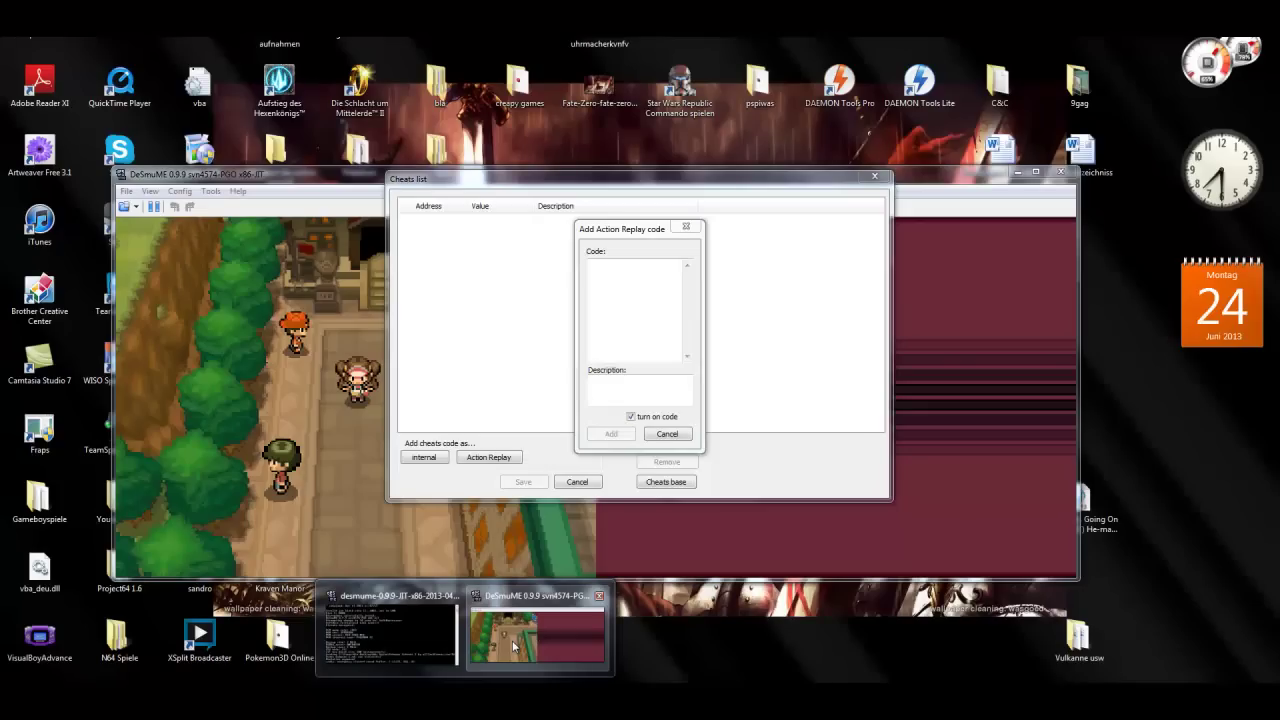
Switch to DeSmuME, add the copied Action Replay code with the description "mony after fight x4", and save the cheats list.
click(516, 646)
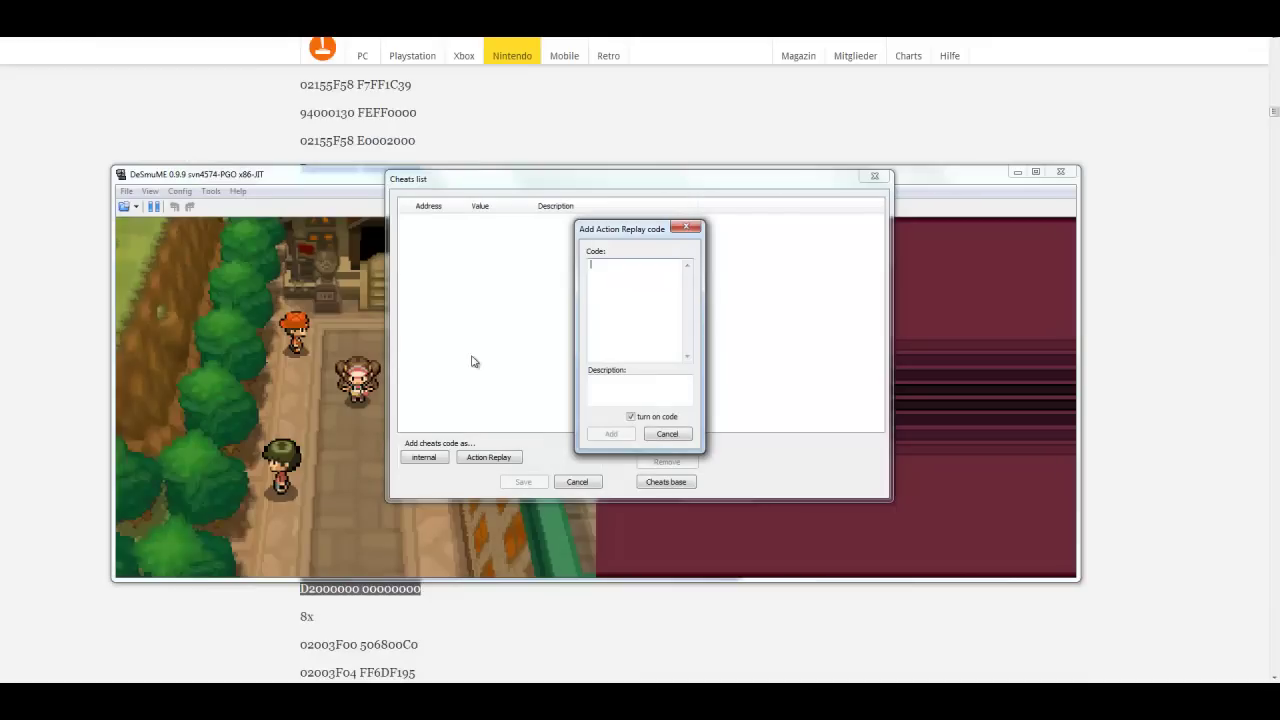
right_click(615, 319)
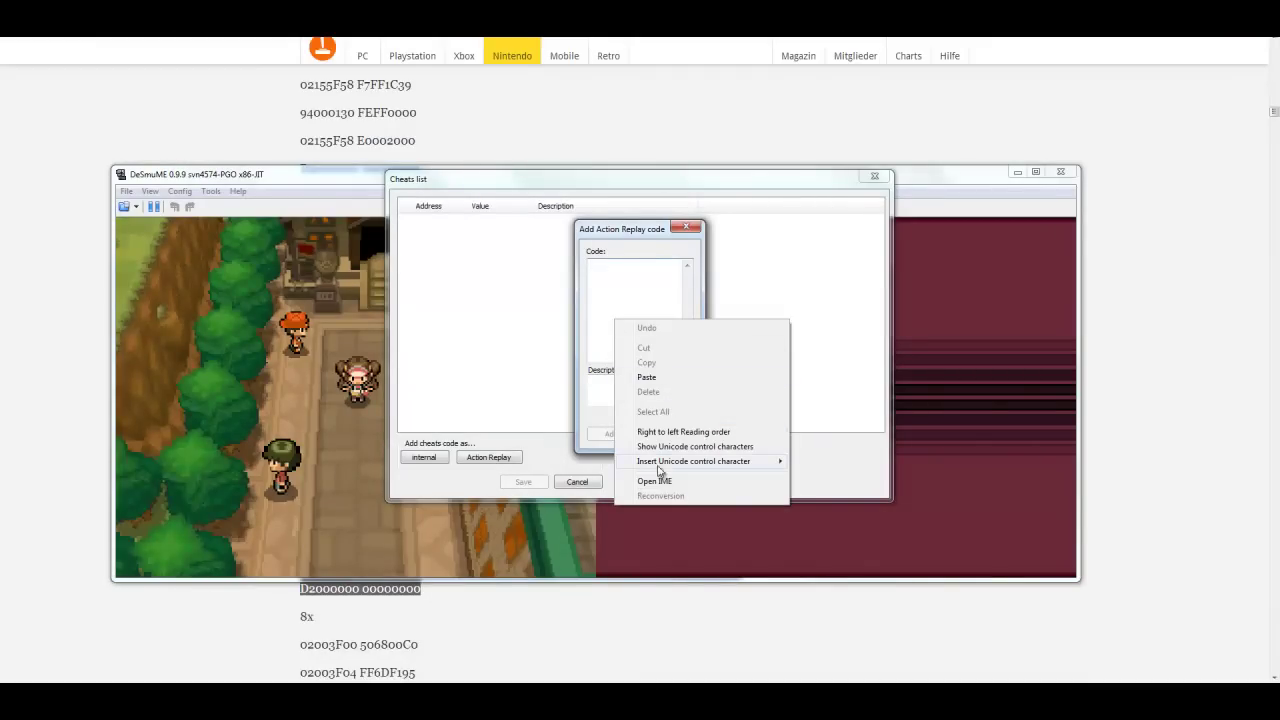
click(646, 377)
click(632, 379)
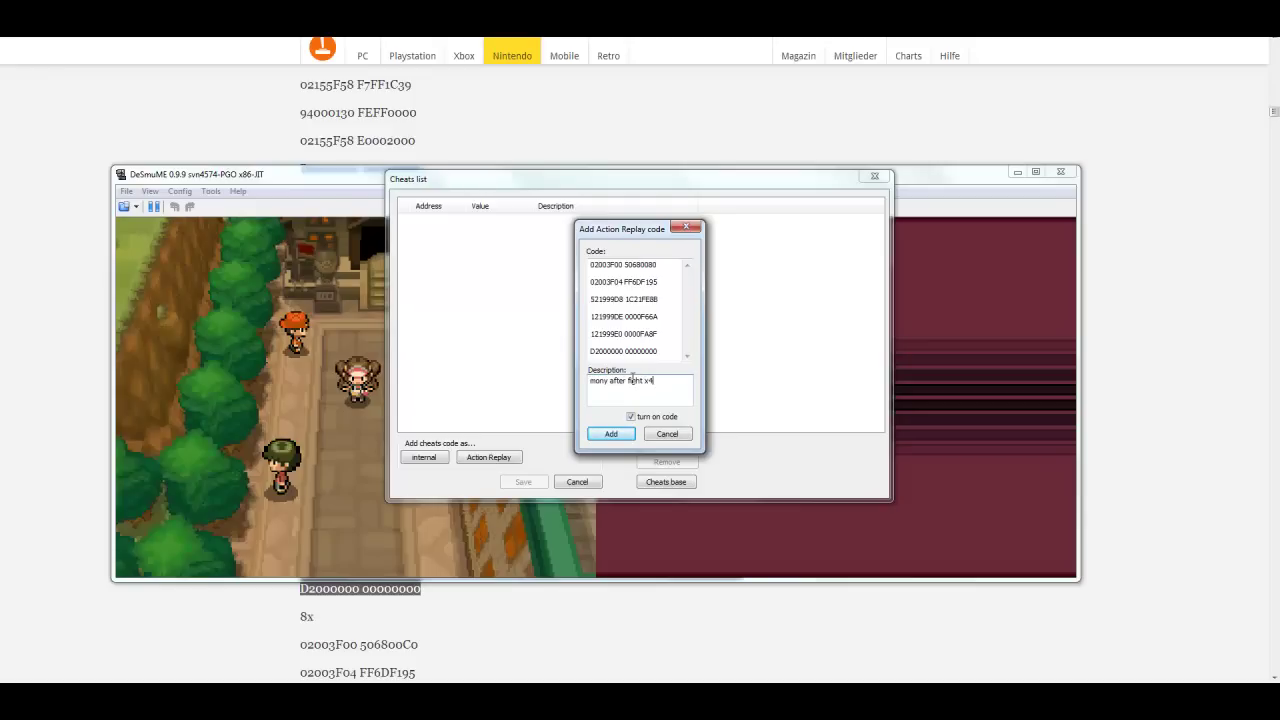
click(612, 434)
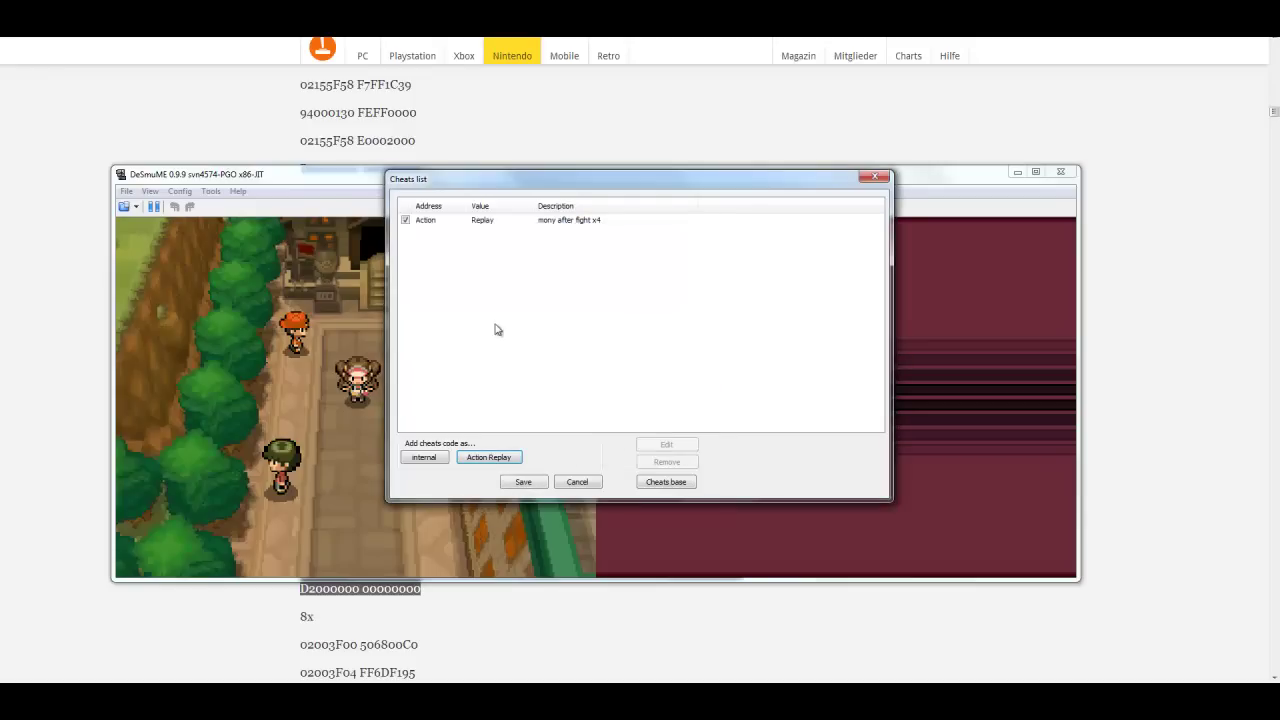
click(524, 483)
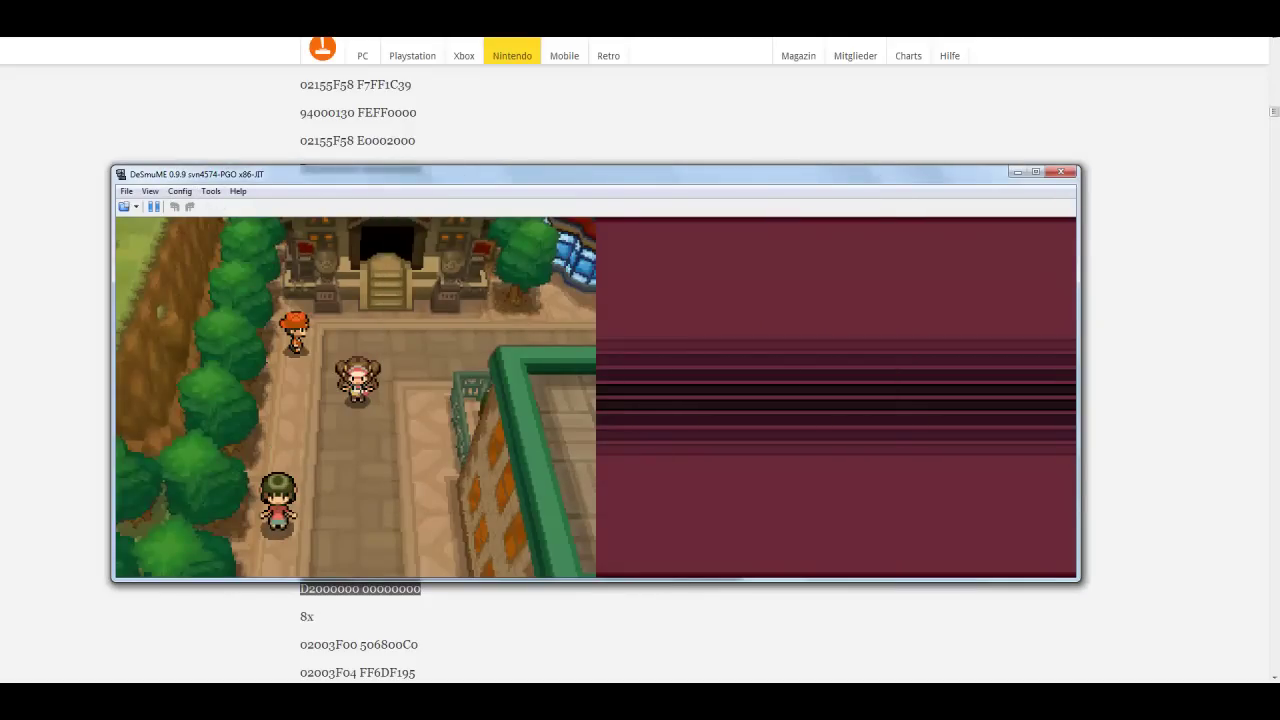
Switch to the DeSmuME folder in the file explorer and check which cheat files its Cheats folder holds.
key(alt+Tab)
click(358, 129)
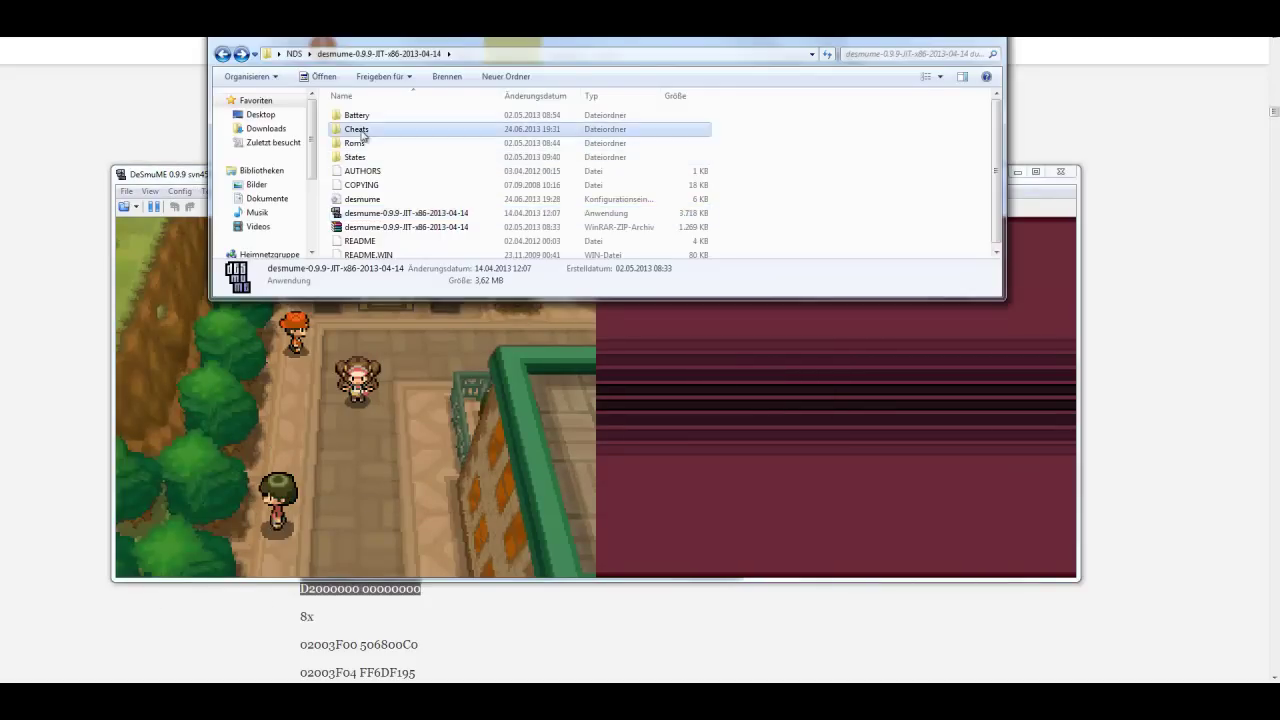
double_click(361, 134)
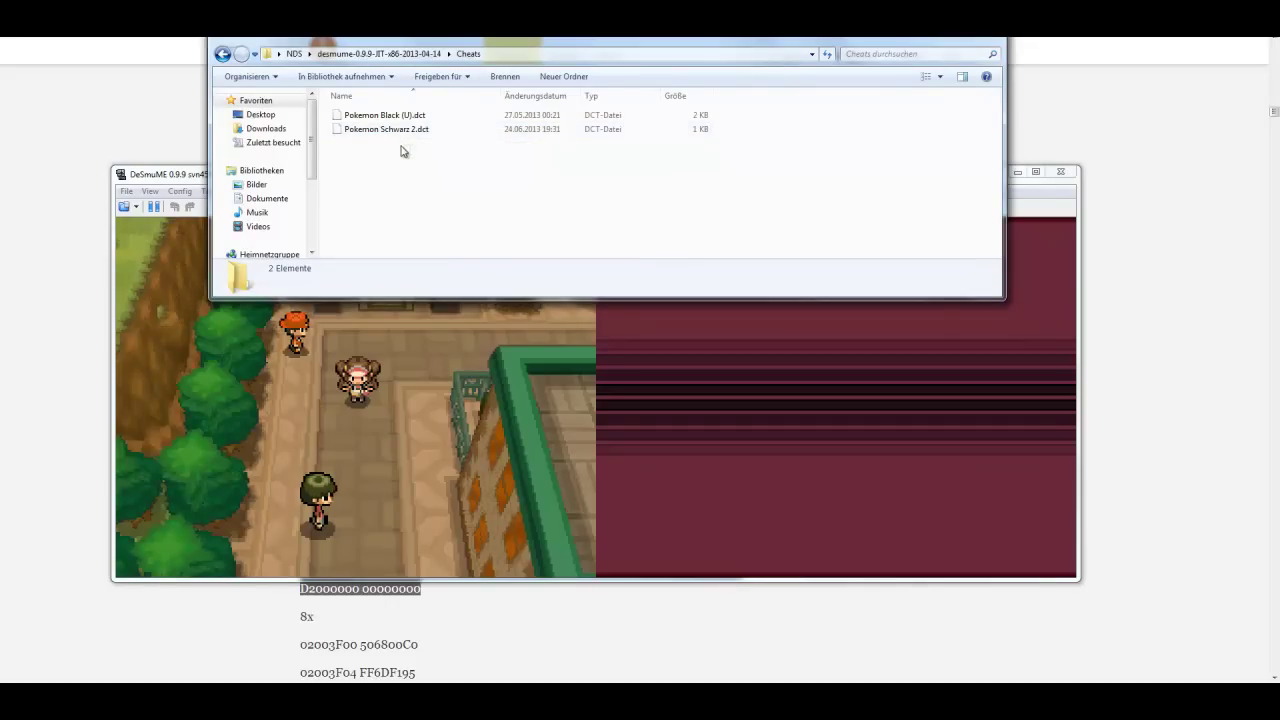
click(222, 53)
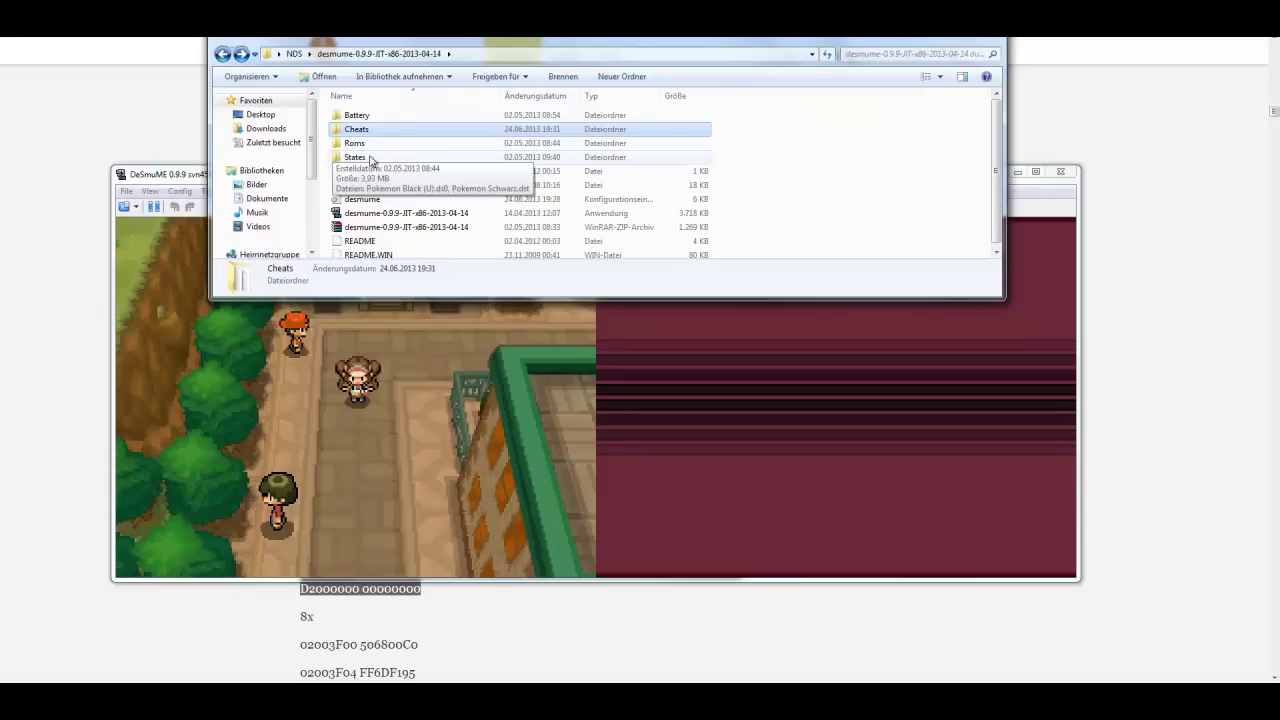
click(948, 40)
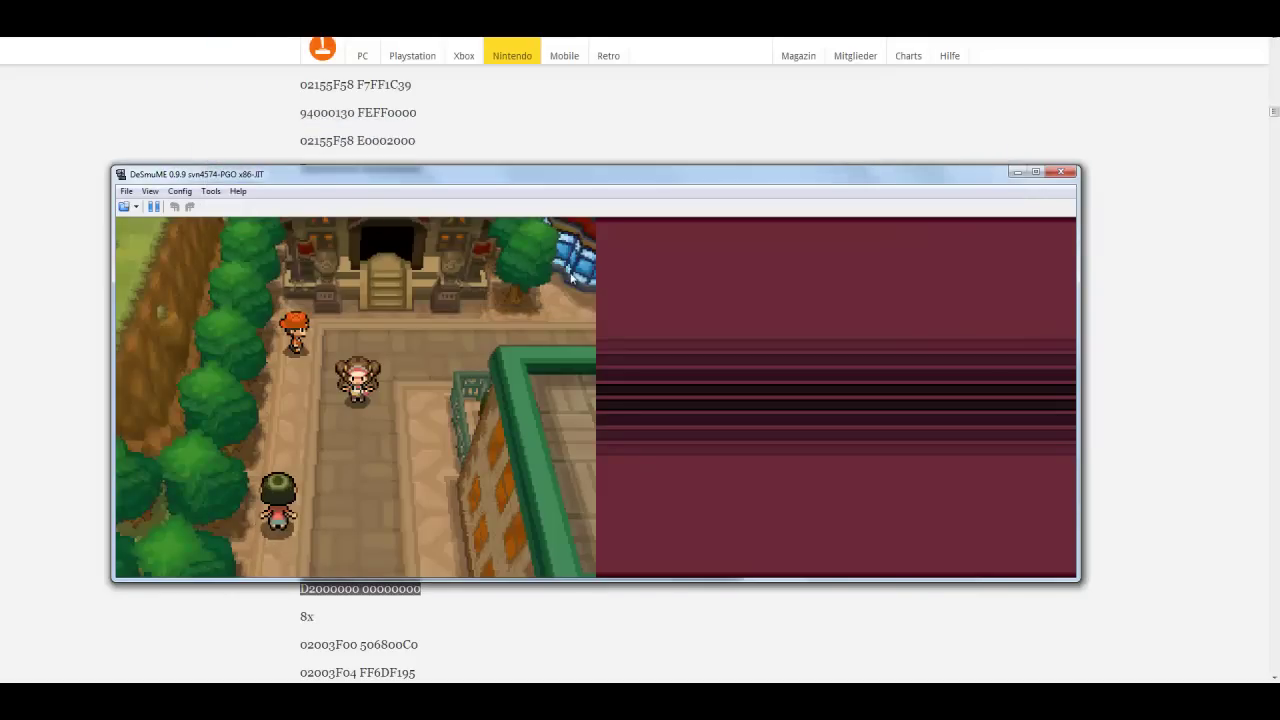
Turn off the "mony after fight x4" cheat in the cheats list and save the list.
click(212, 192)
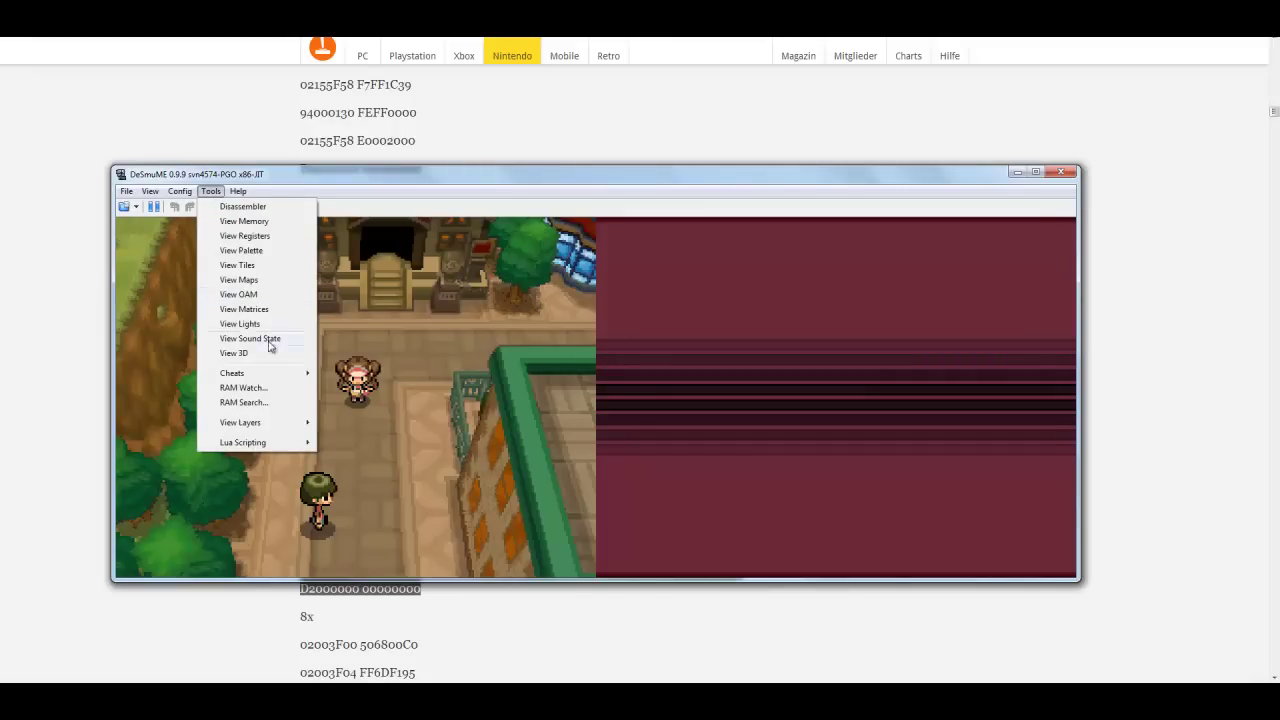
mouse_move(280, 375)
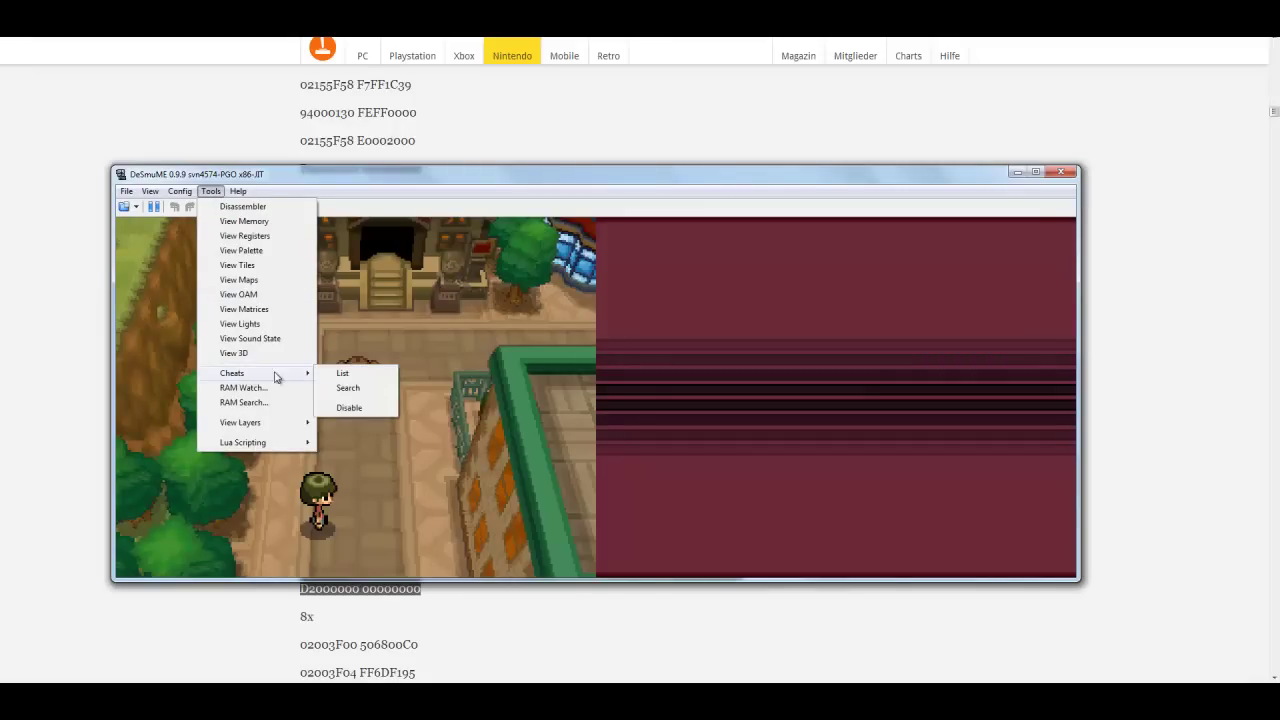
click(364, 375)
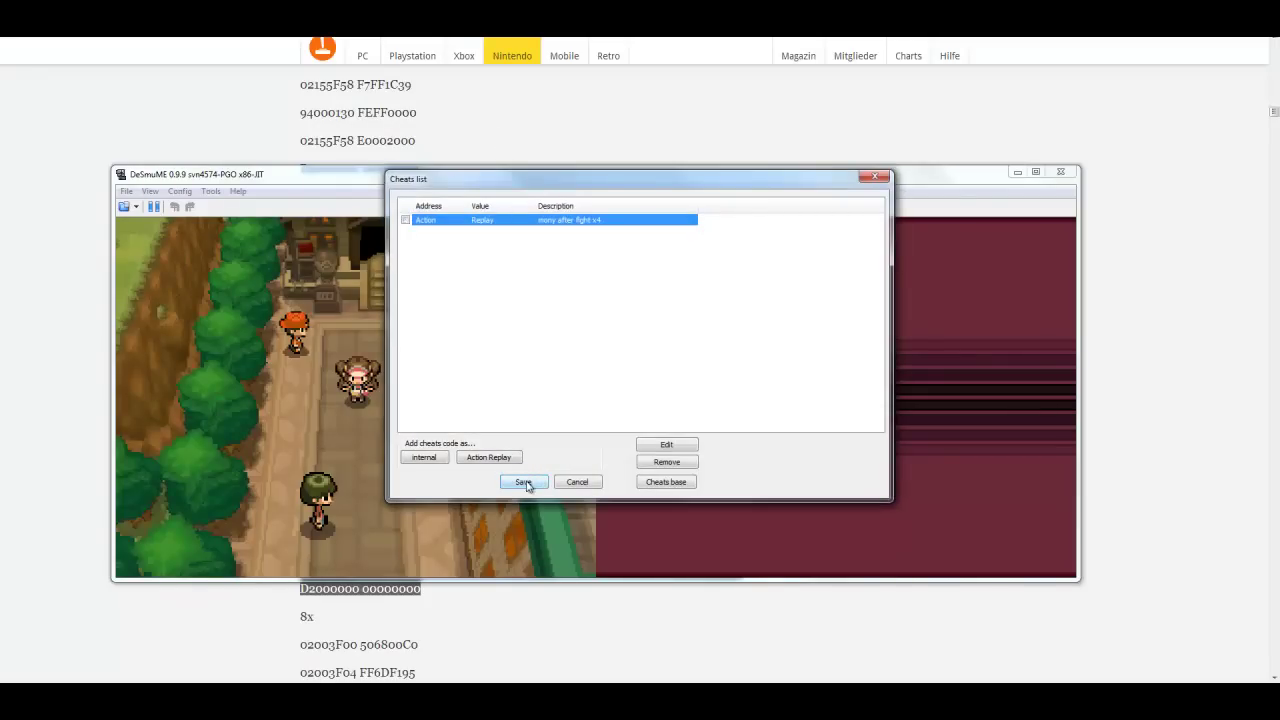
click(524, 482)
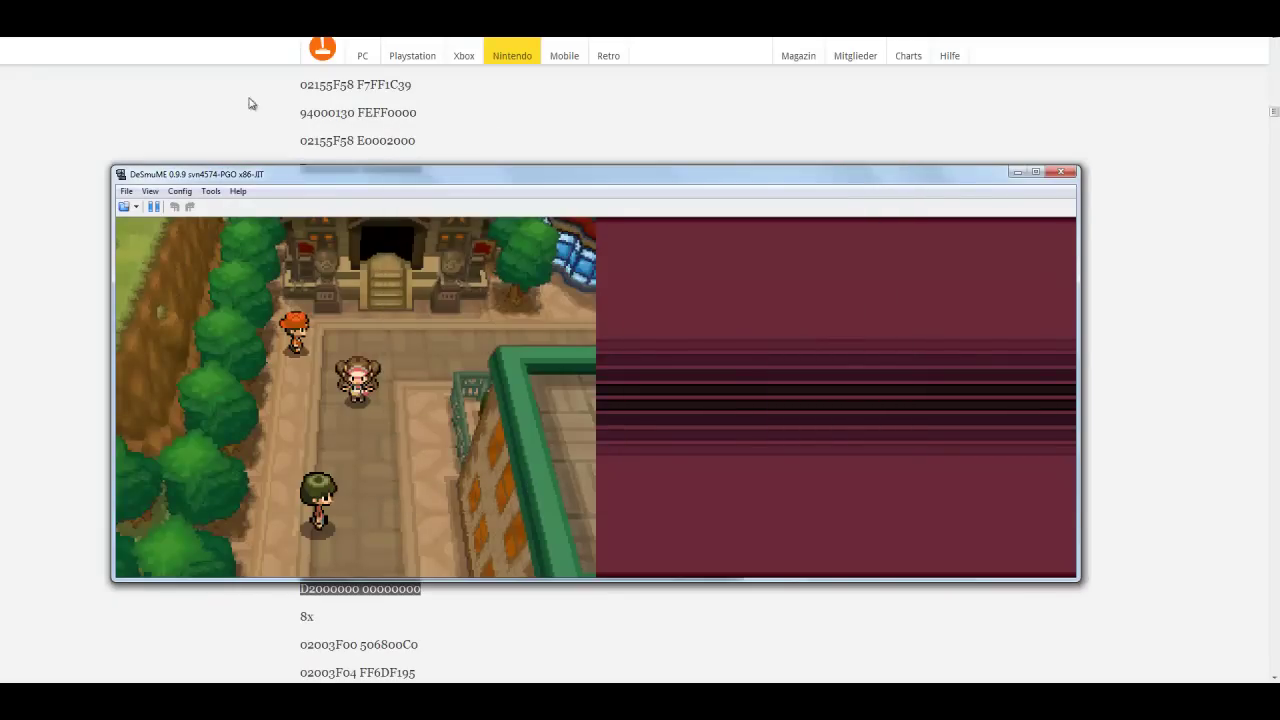
Switch to the browser and review the trainer rematch and money multiplier codes on the Freezer Codes page.
click(249, 103)
scroll(384, 310, up, 3)
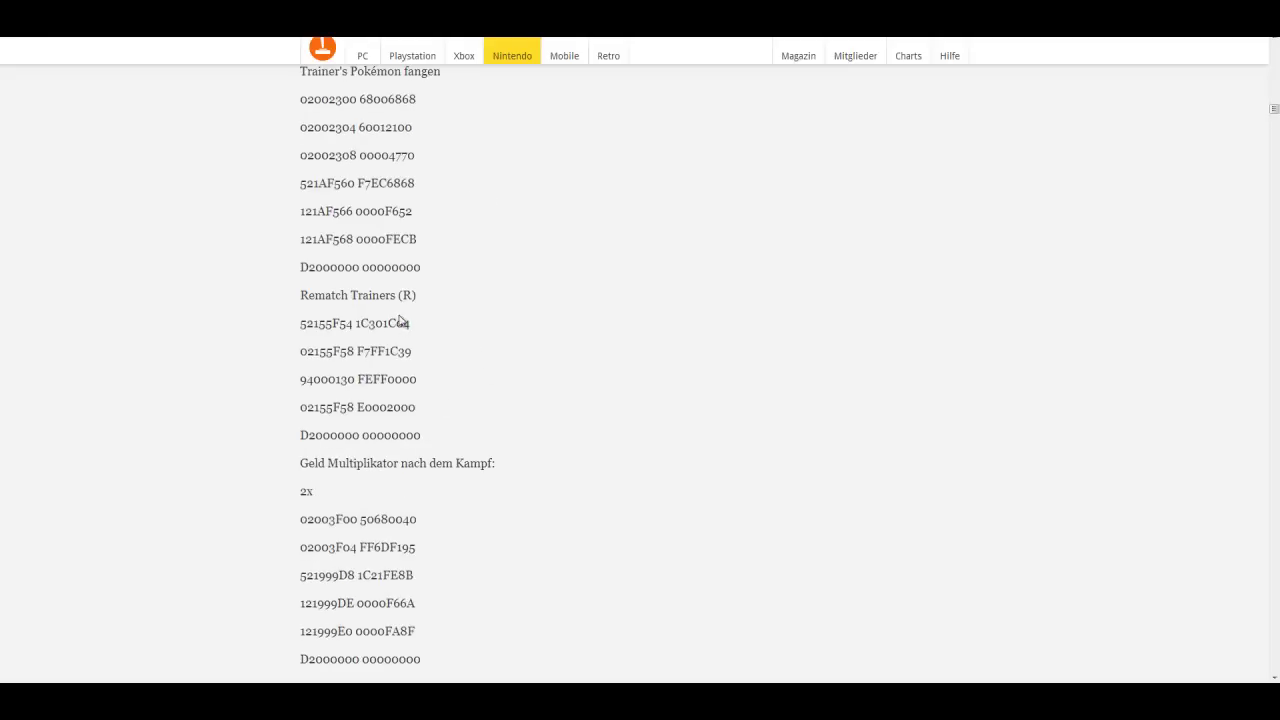
scroll(457, 466, down, 2)
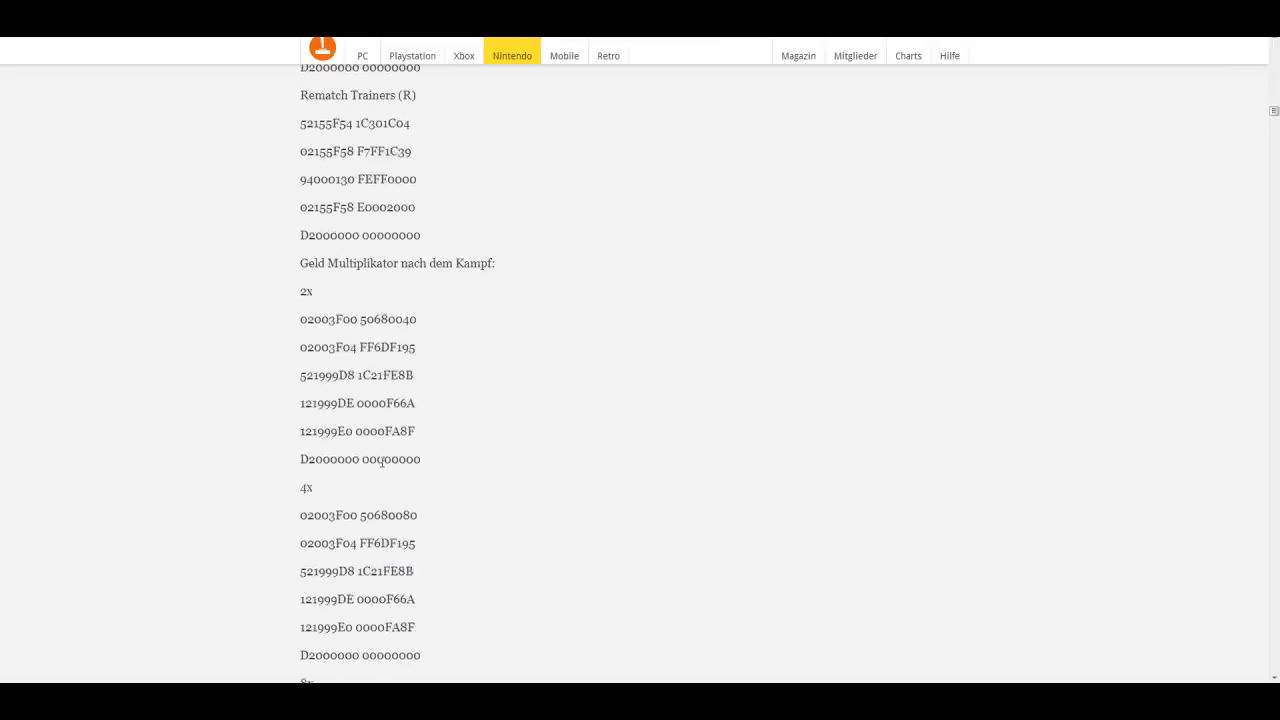
scroll(381, 461, down, 1)
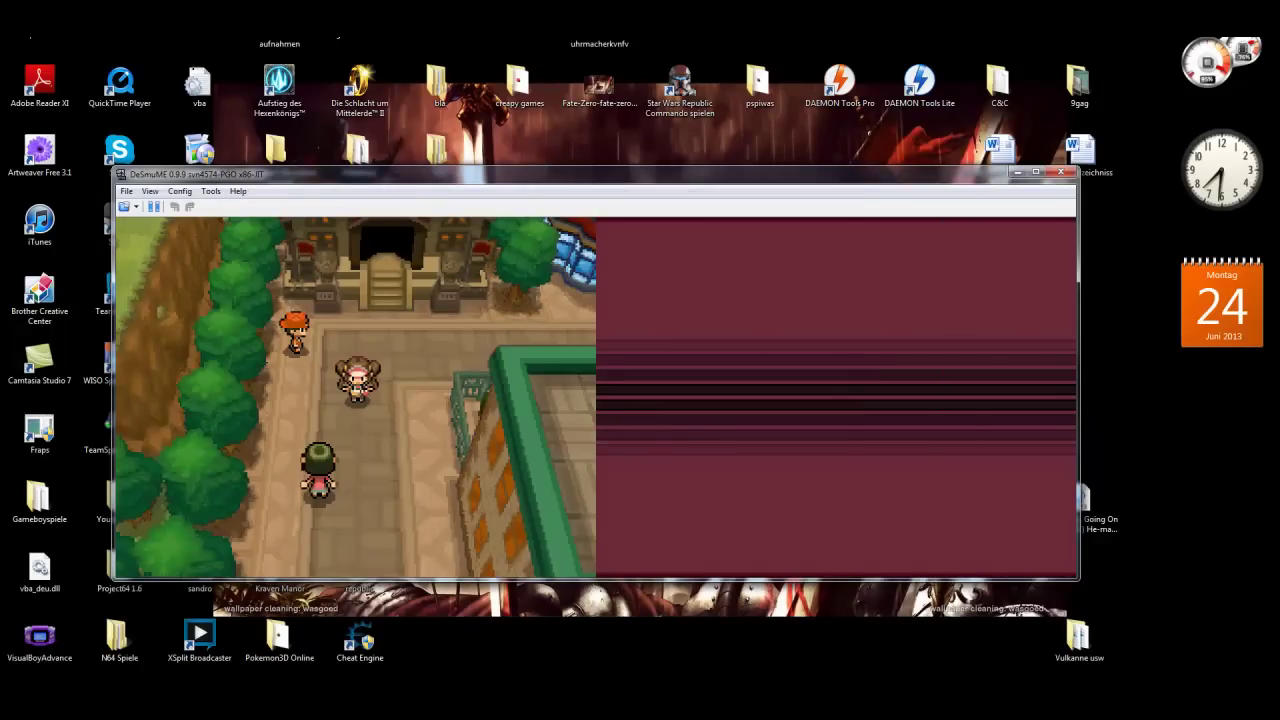
Walk the game character through the town and the gatehouse out onto the grassy route.
key(Right)
key(Up)
key(Right)
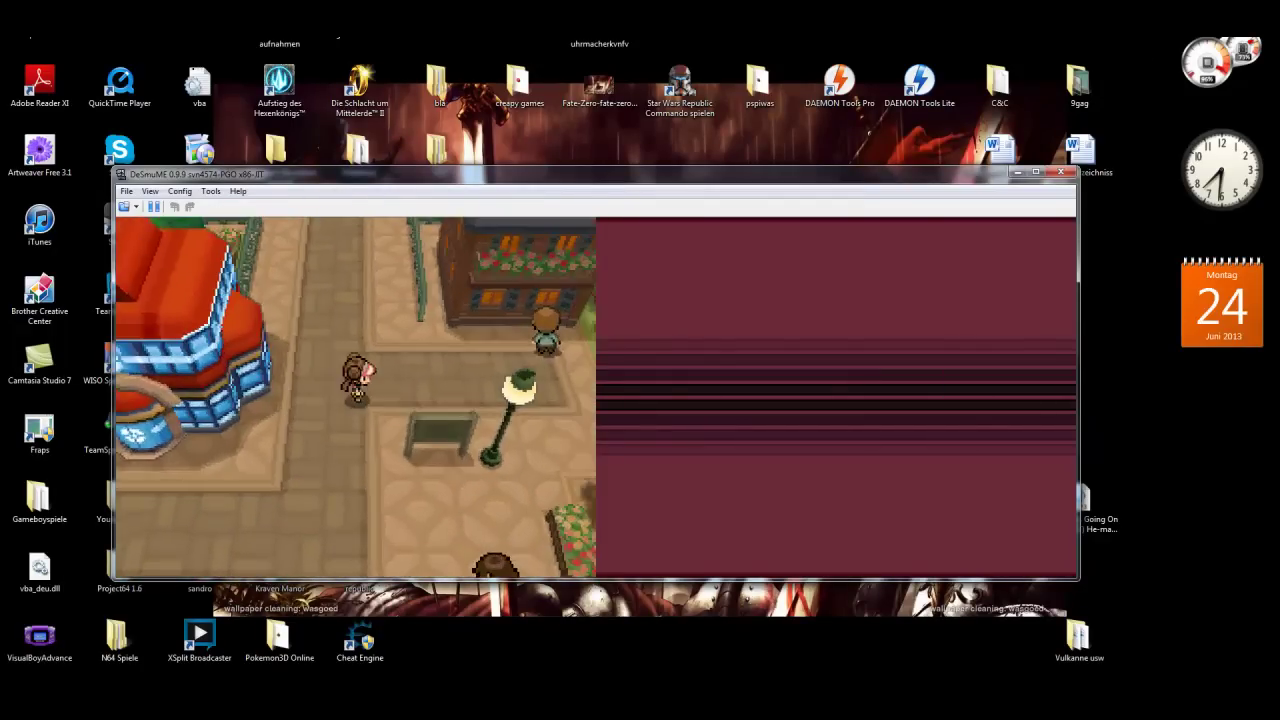
key(Right)
key(Up)
key(Left)
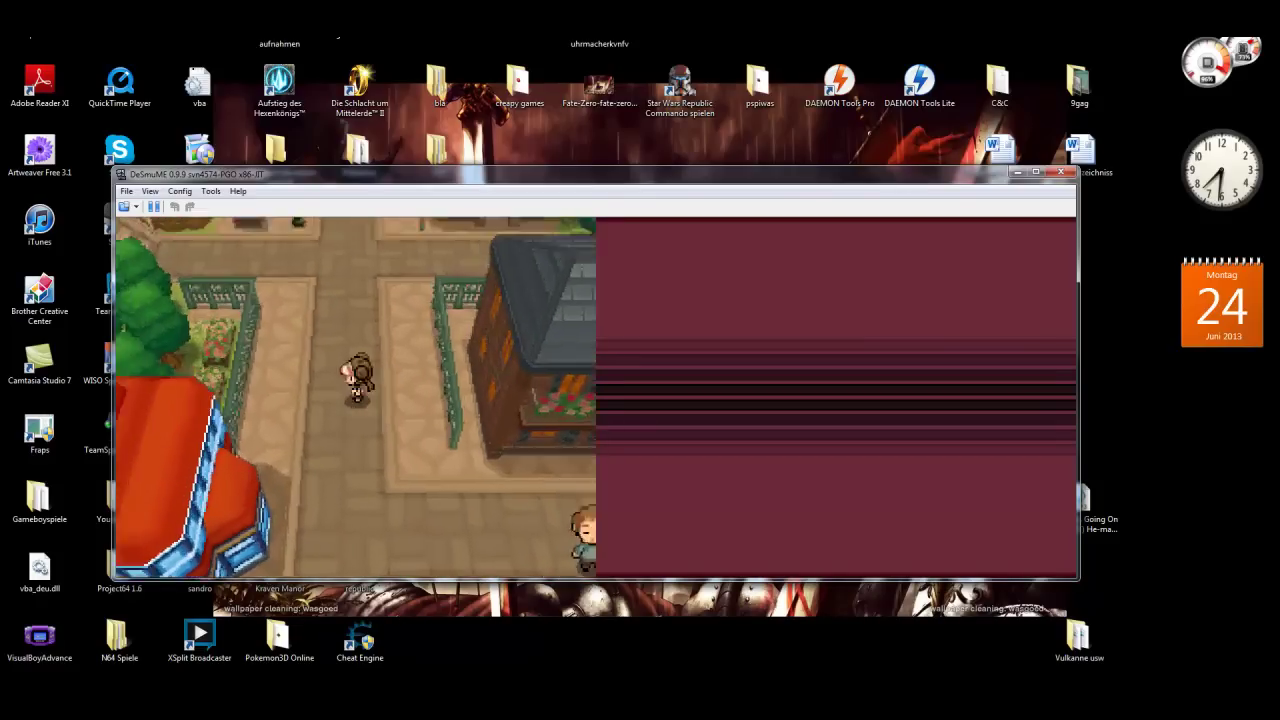
key(Down)
key(Up)
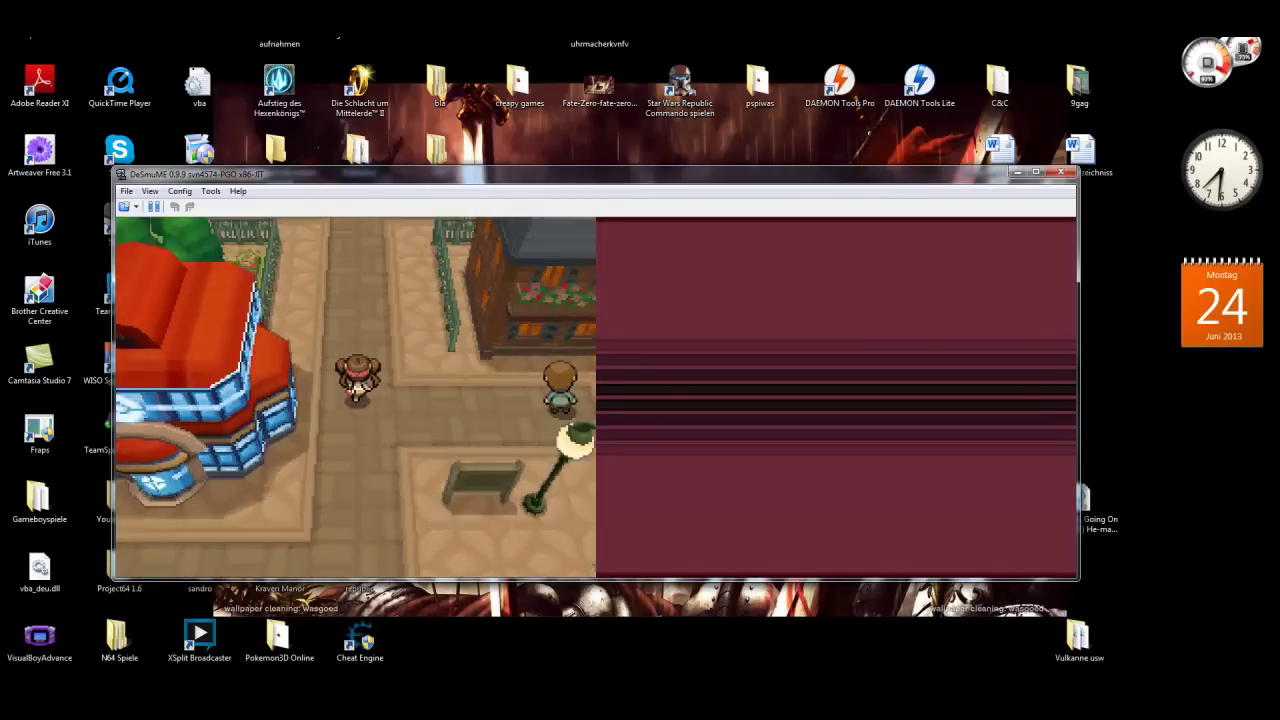
key(Up)
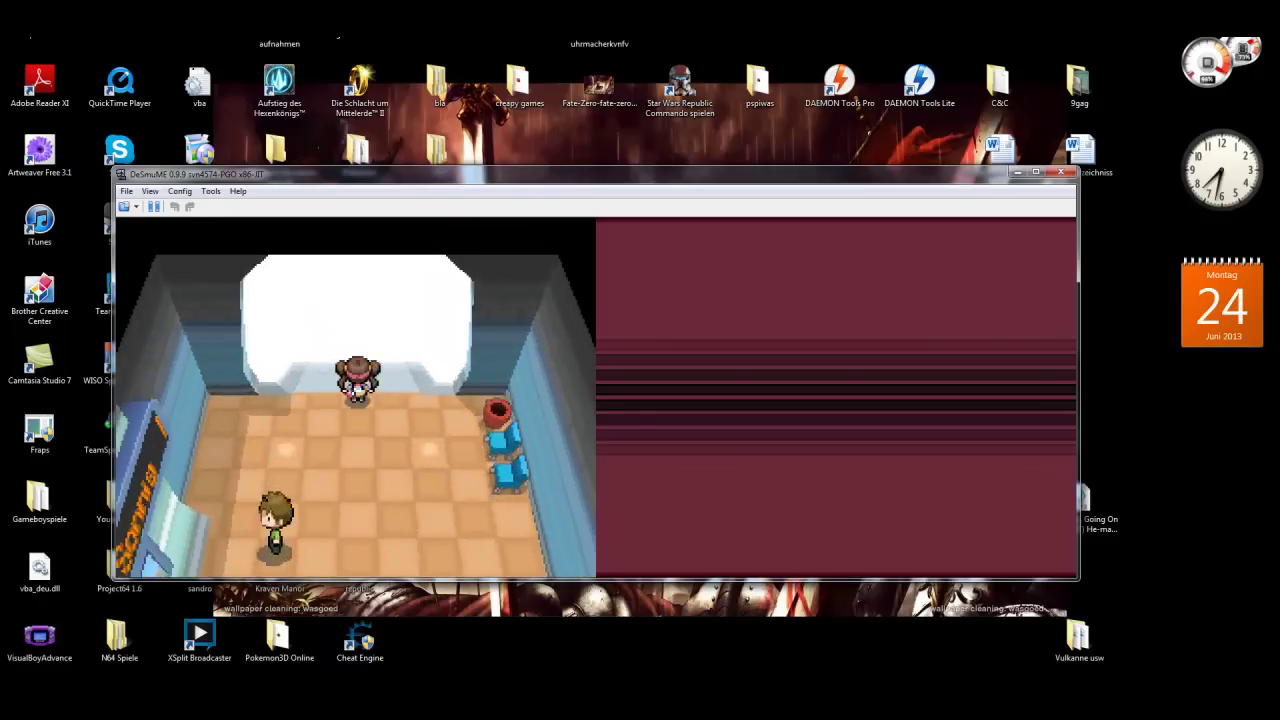
key(Up)
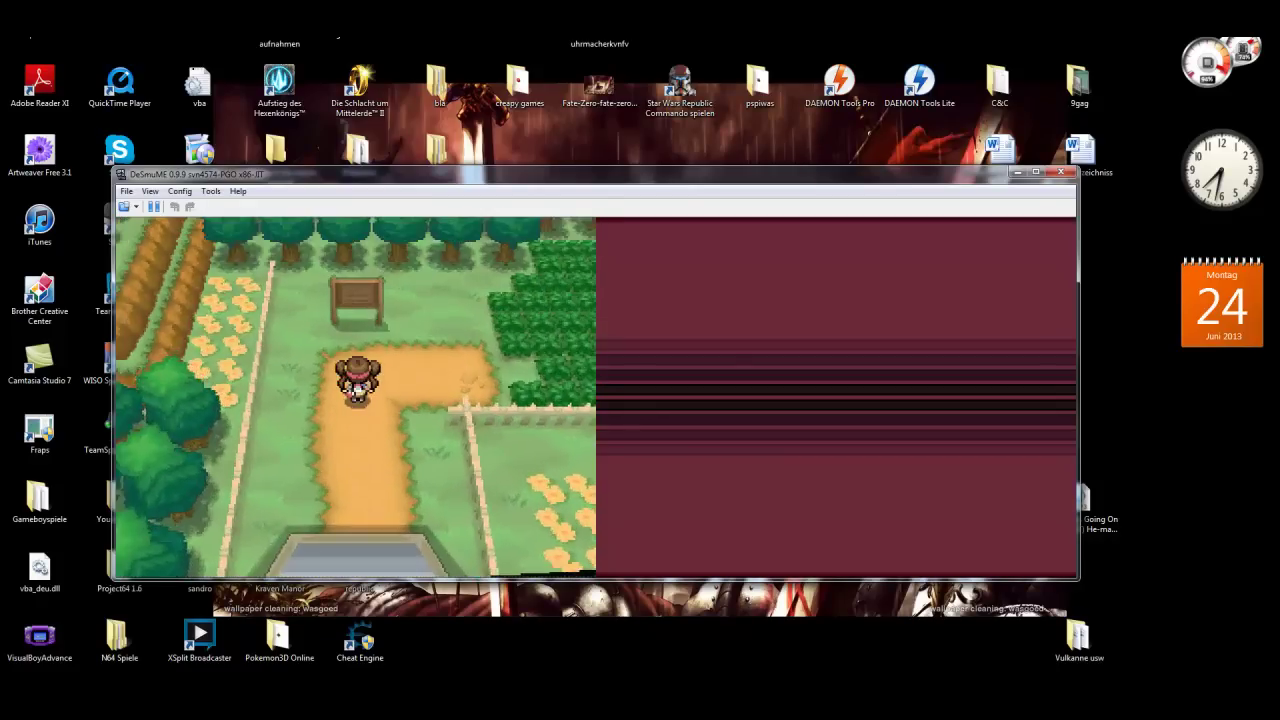
Walk the character along the dirt path toward the tall grass and back to the gatehouse.
key(Up)
key(Right)
key(Left)
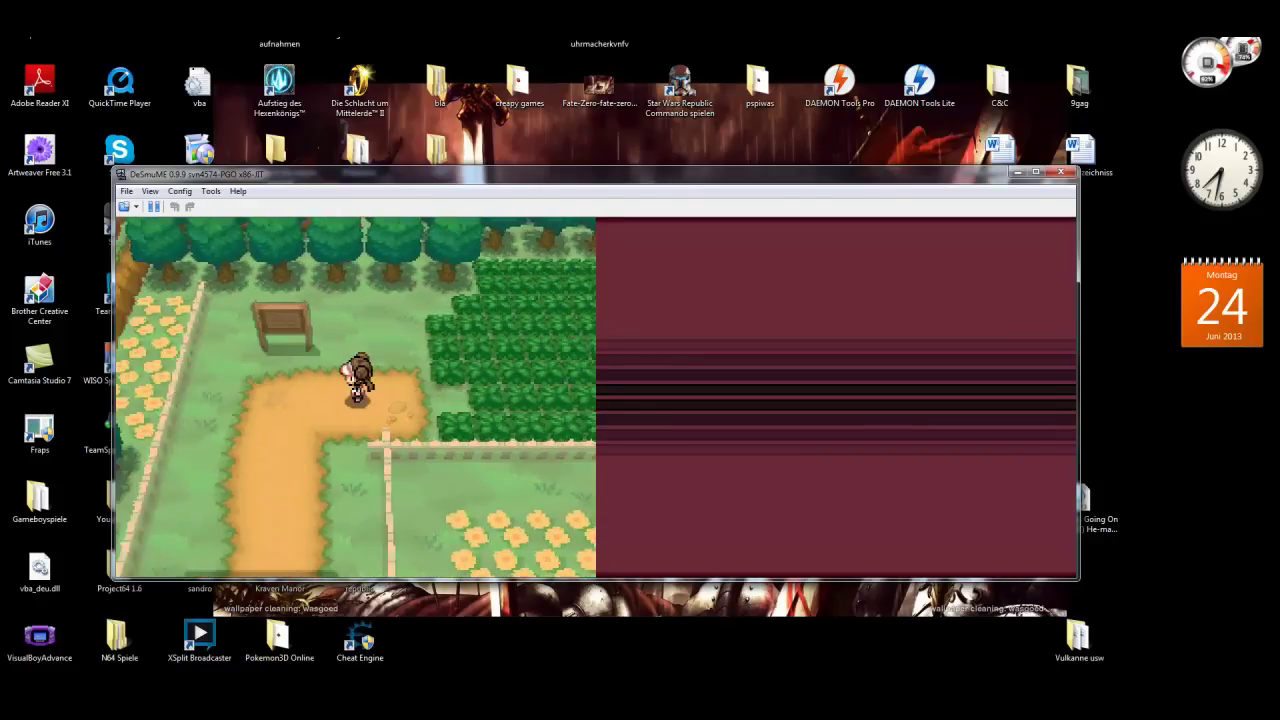
key(Left)
key(Down)
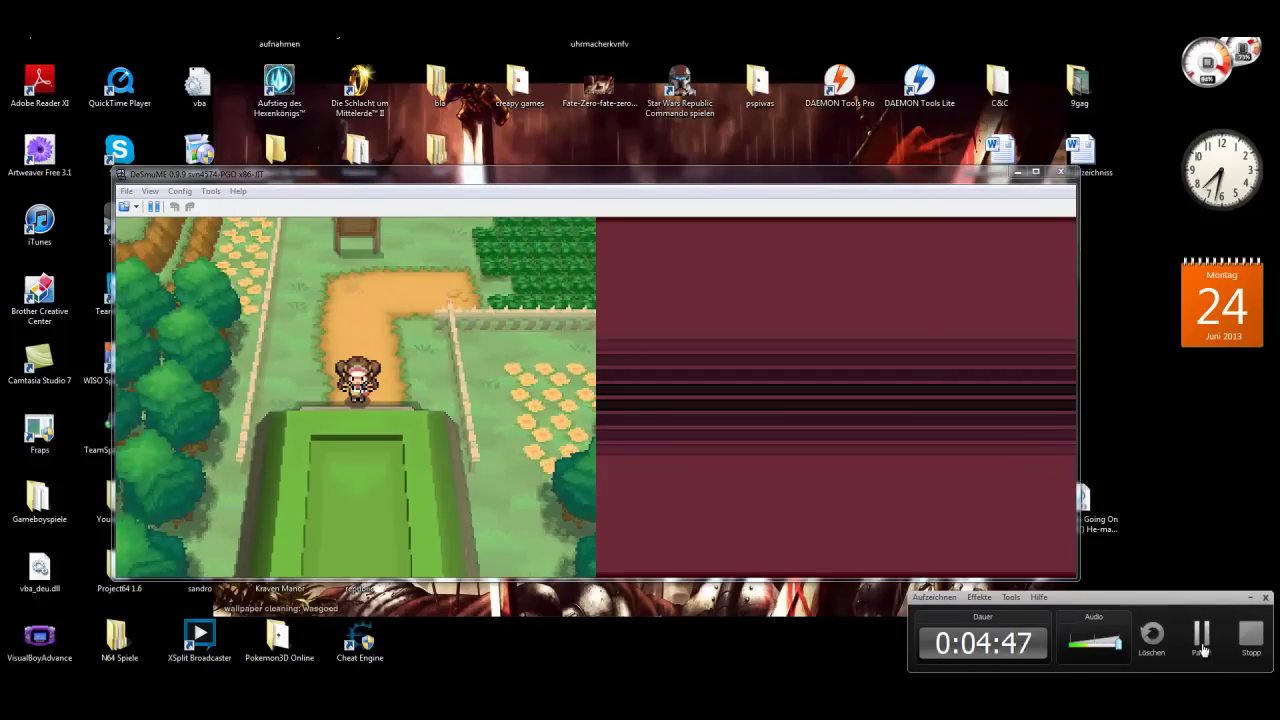
click(1202, 640)
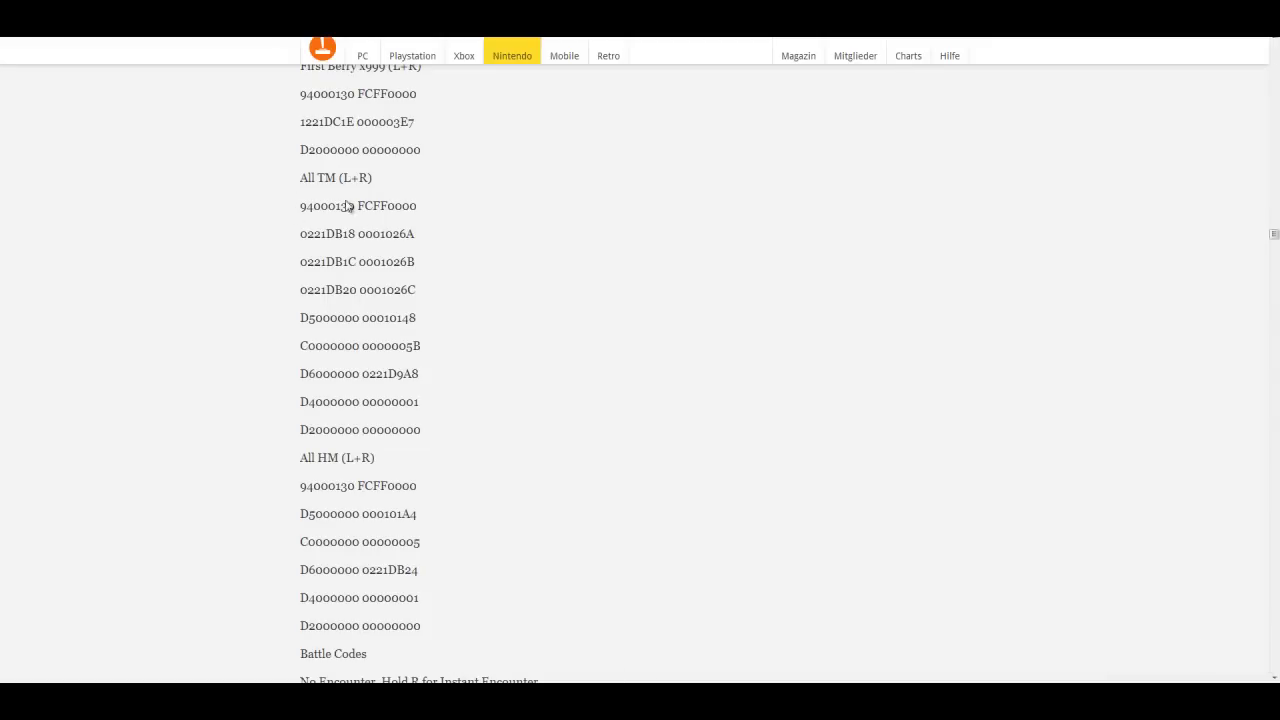
Copy the nine-line "All TM (L+R)" code from the Freezer Codes page.
drag(300, 206, 428, 430)
right_click(377, 410)
click(440, 420)
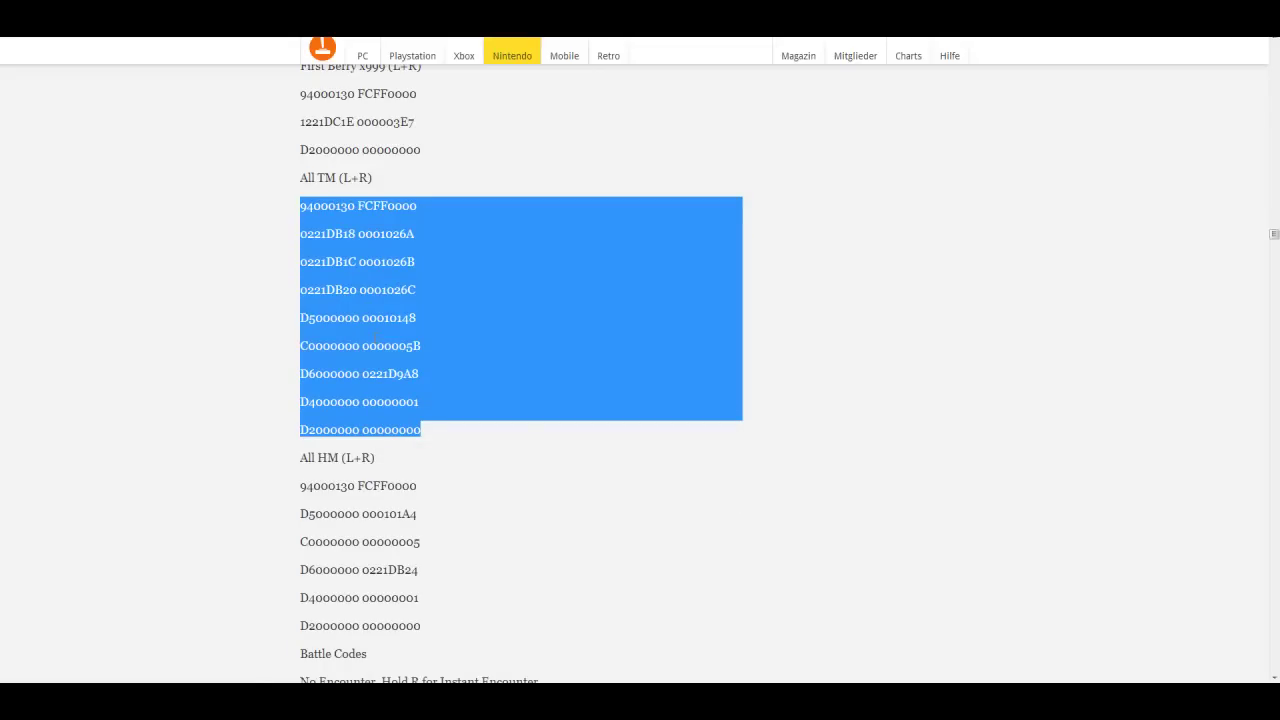
Switch to DeSmuME, add the copied All TM code as an enabled Action Replay cheat described "all tm (l+r)", and save the cheats list.
click(470, 700)
click(530, 610)
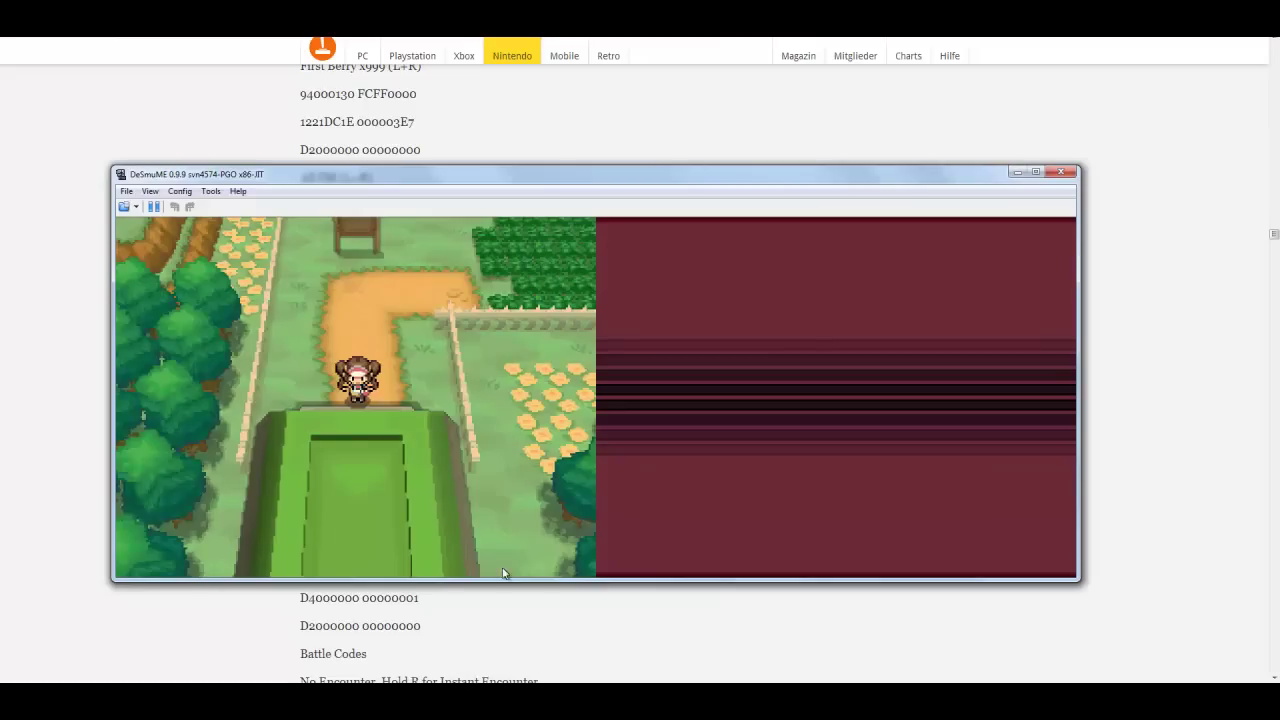
click(211, 191)
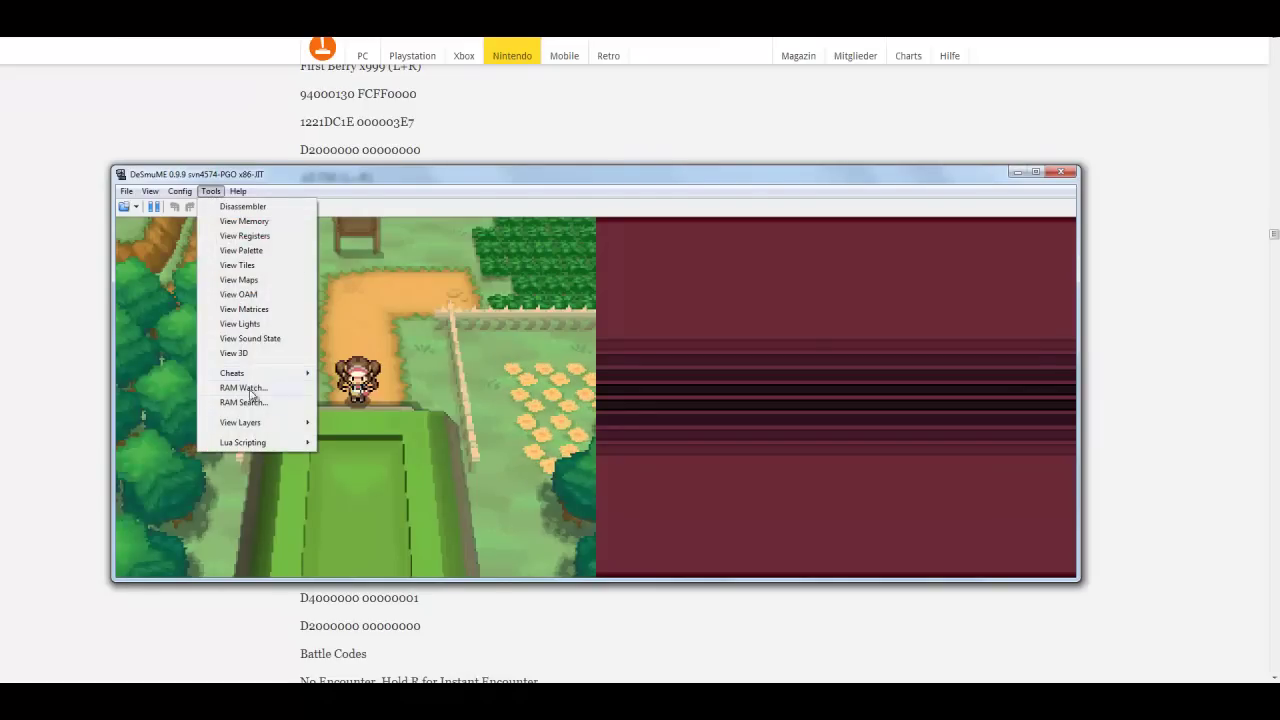
mouse_move(252, 376)
click(345, 373)
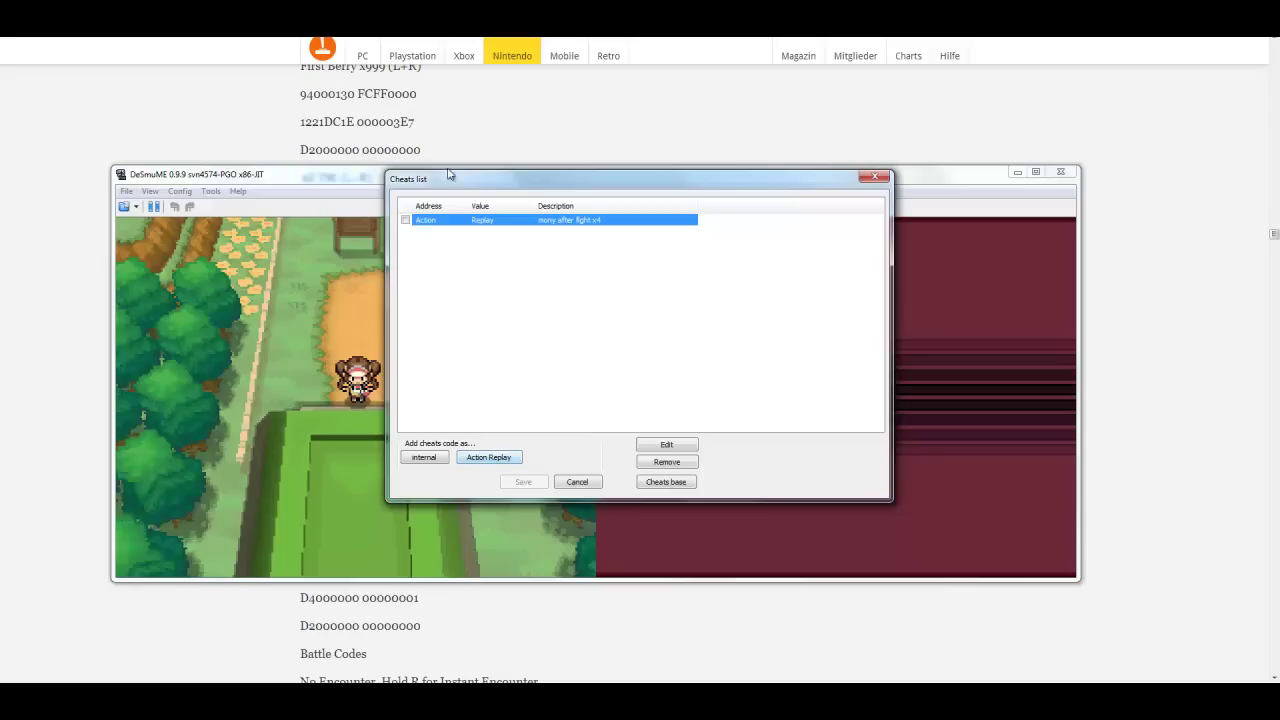
click(486, 461)
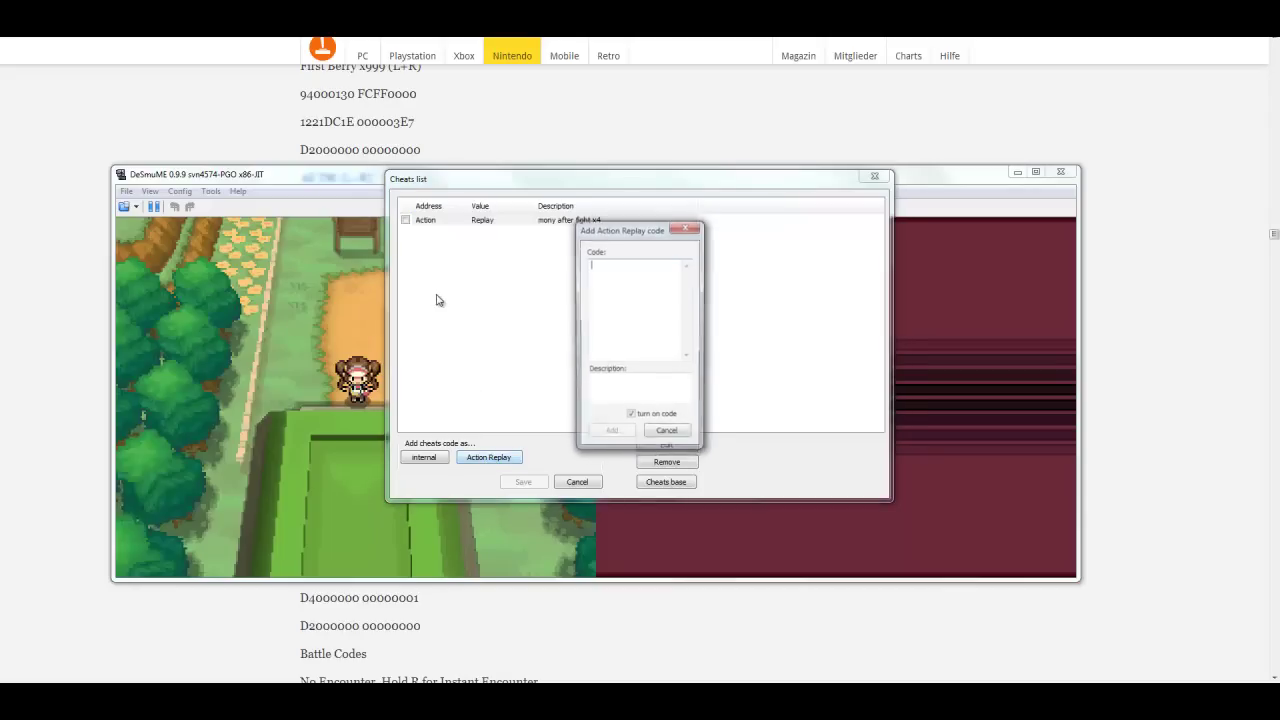
right_click(622, 290)
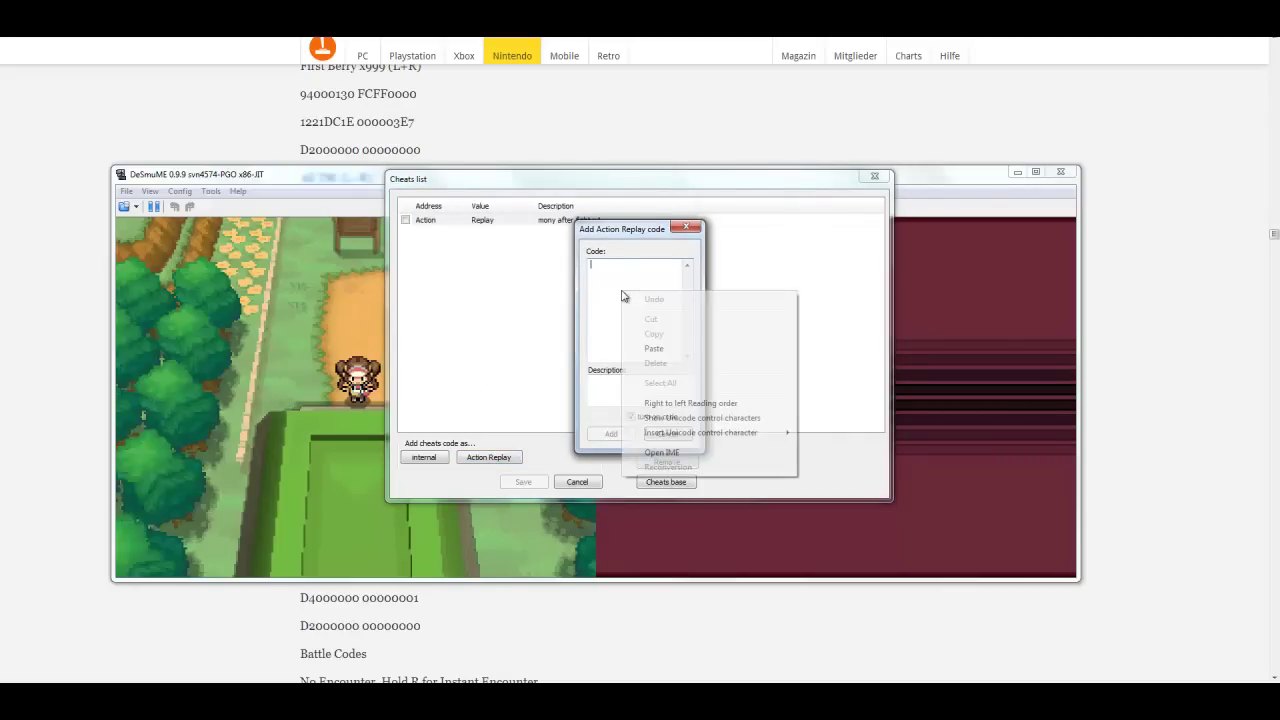
click(671, 351)
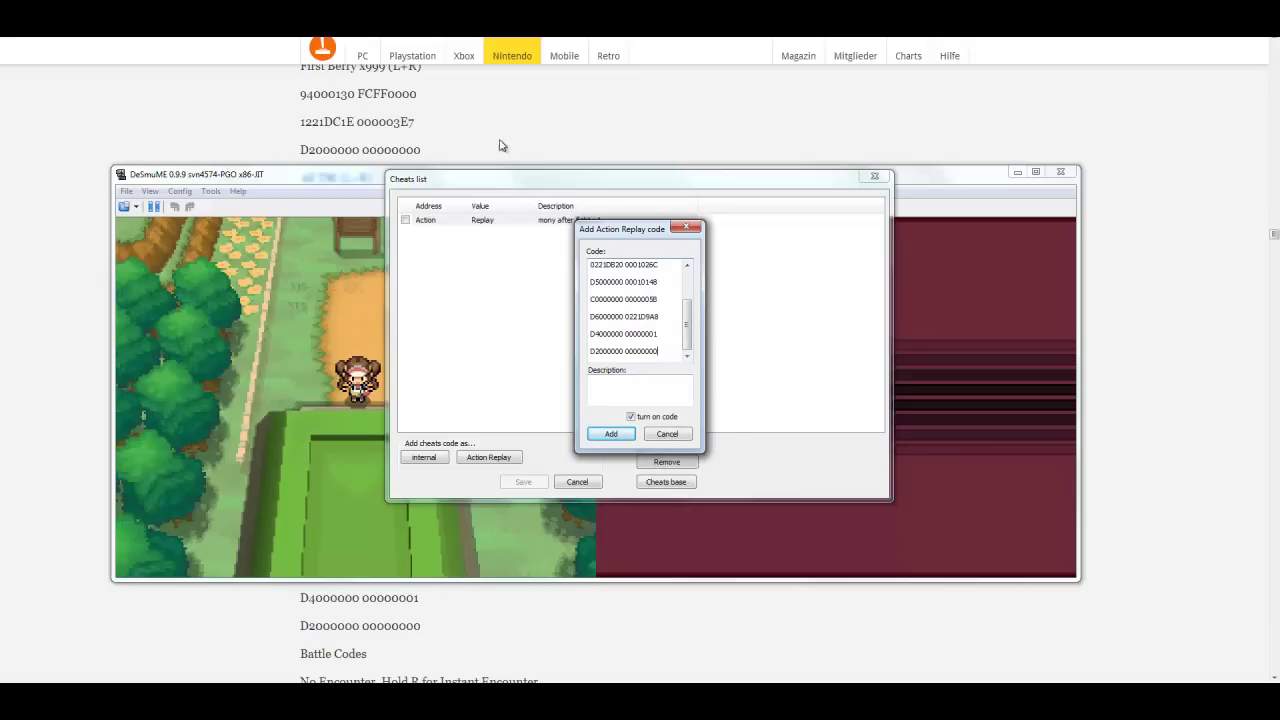
click(642, 392)
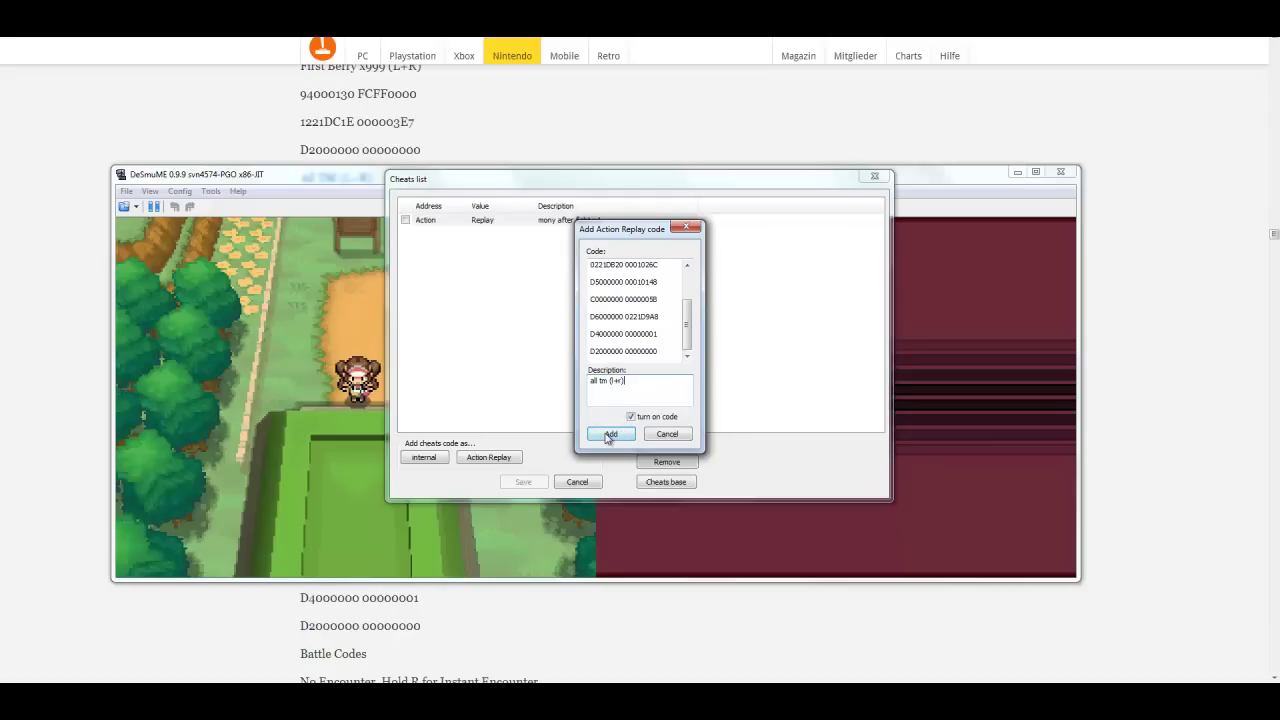
click(608, 433)
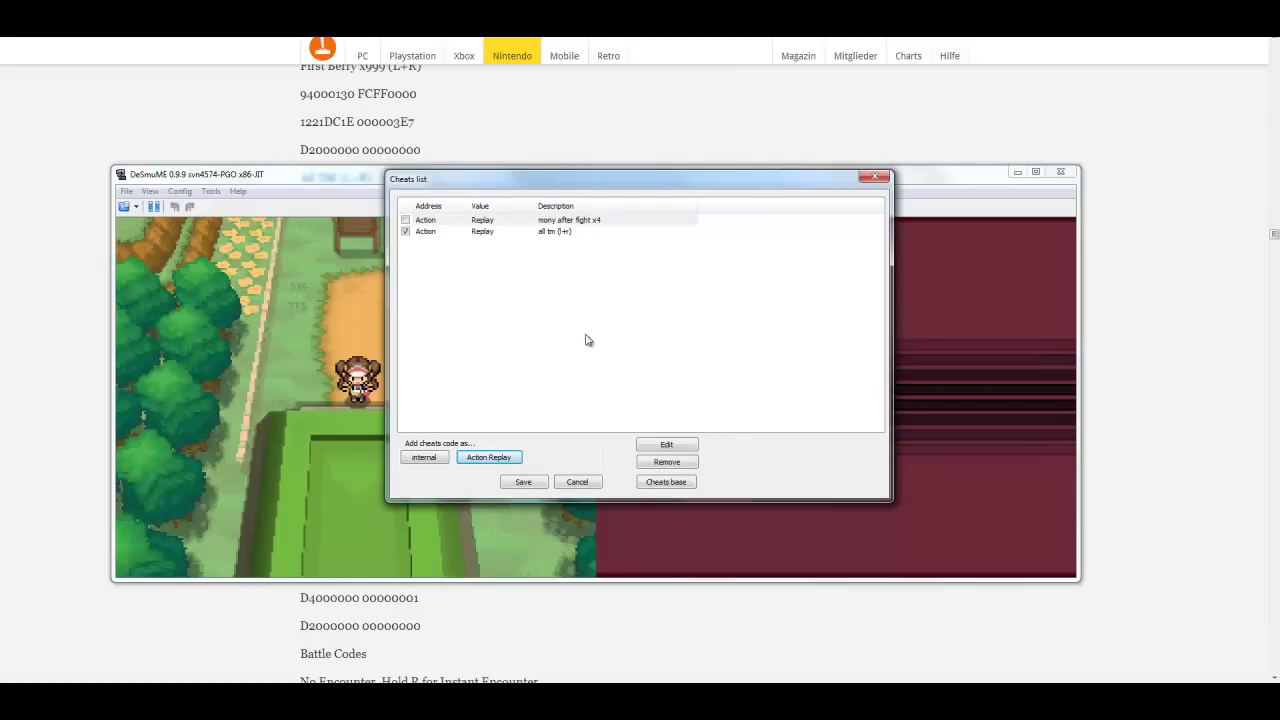
click(524, 482)
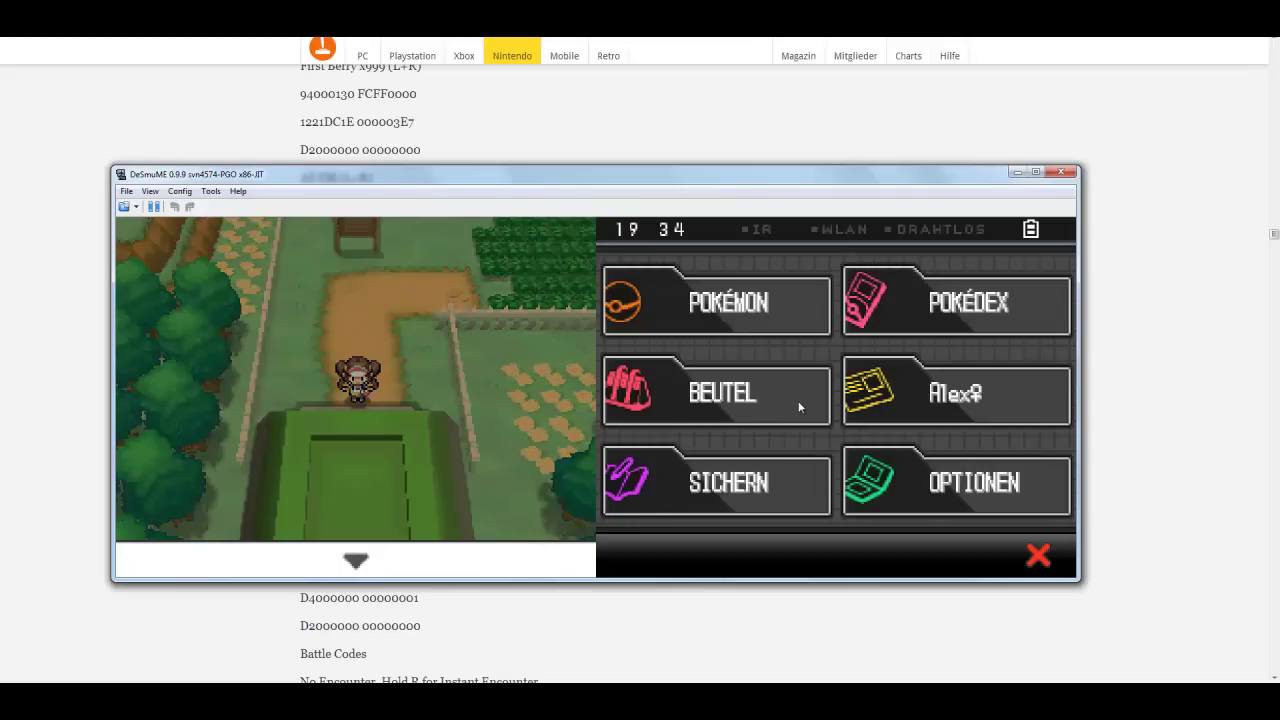
Check the TM & VM pocket of the in-game bag and return to the game menu.
click(745, 381)
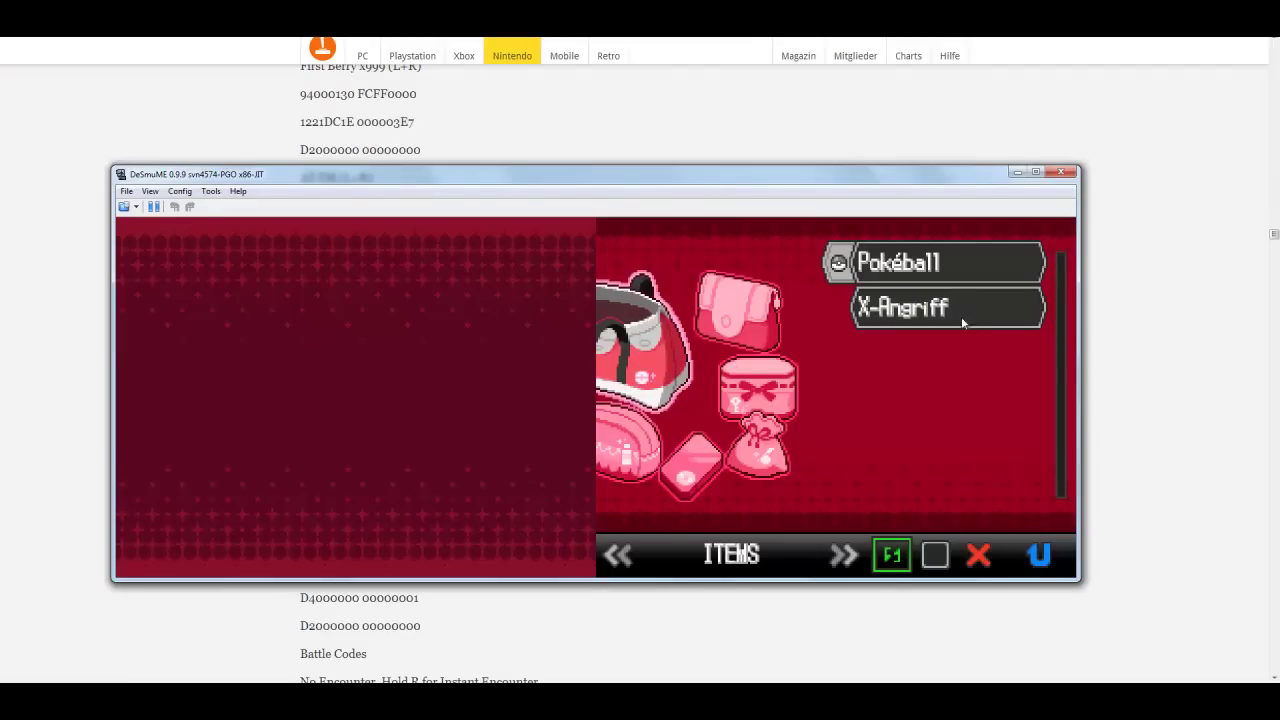
click(697, 477)
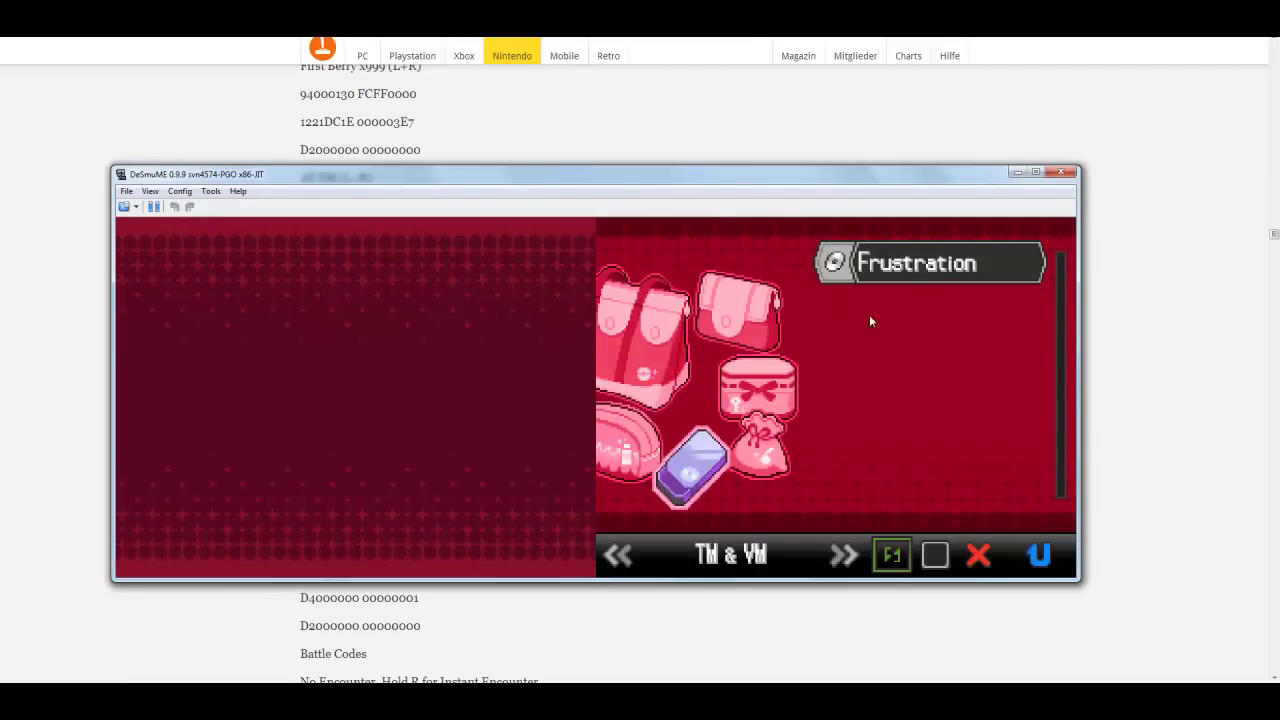
click(1044, 558)
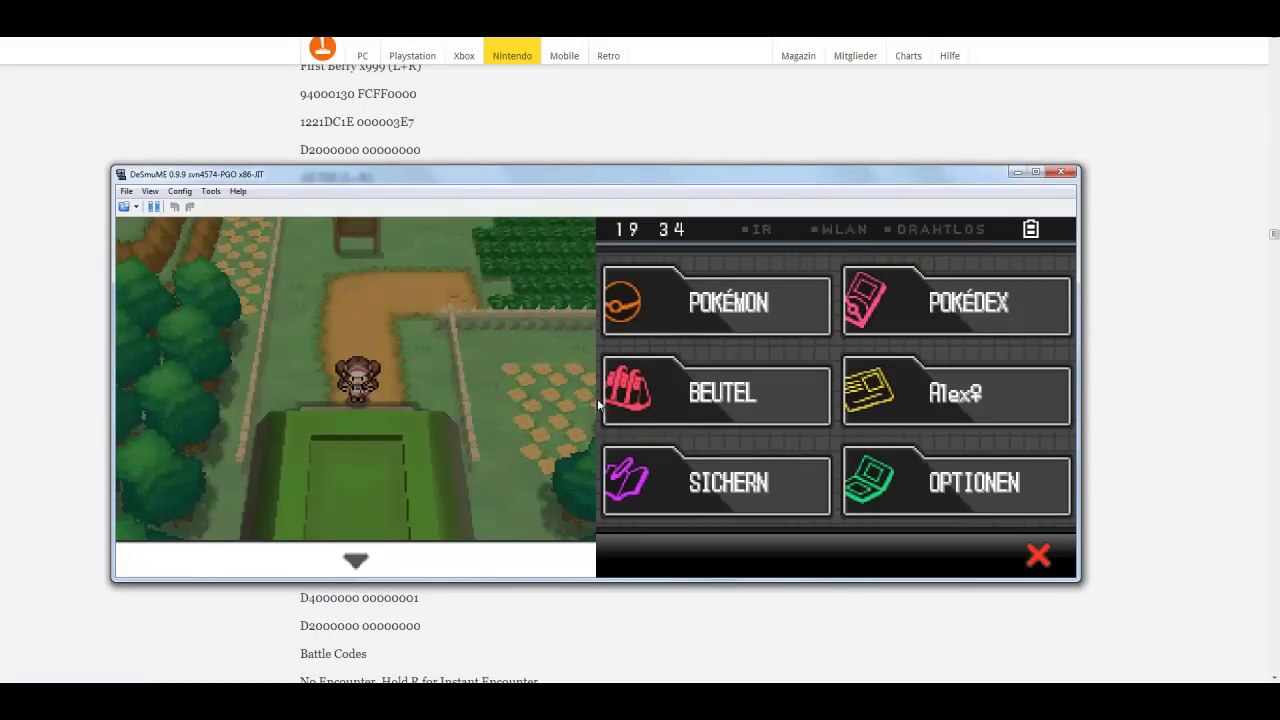
Reopen the bag, view the Frustration TM's details and the Medizin pocket, and return to the game menu.
click(739, 397)
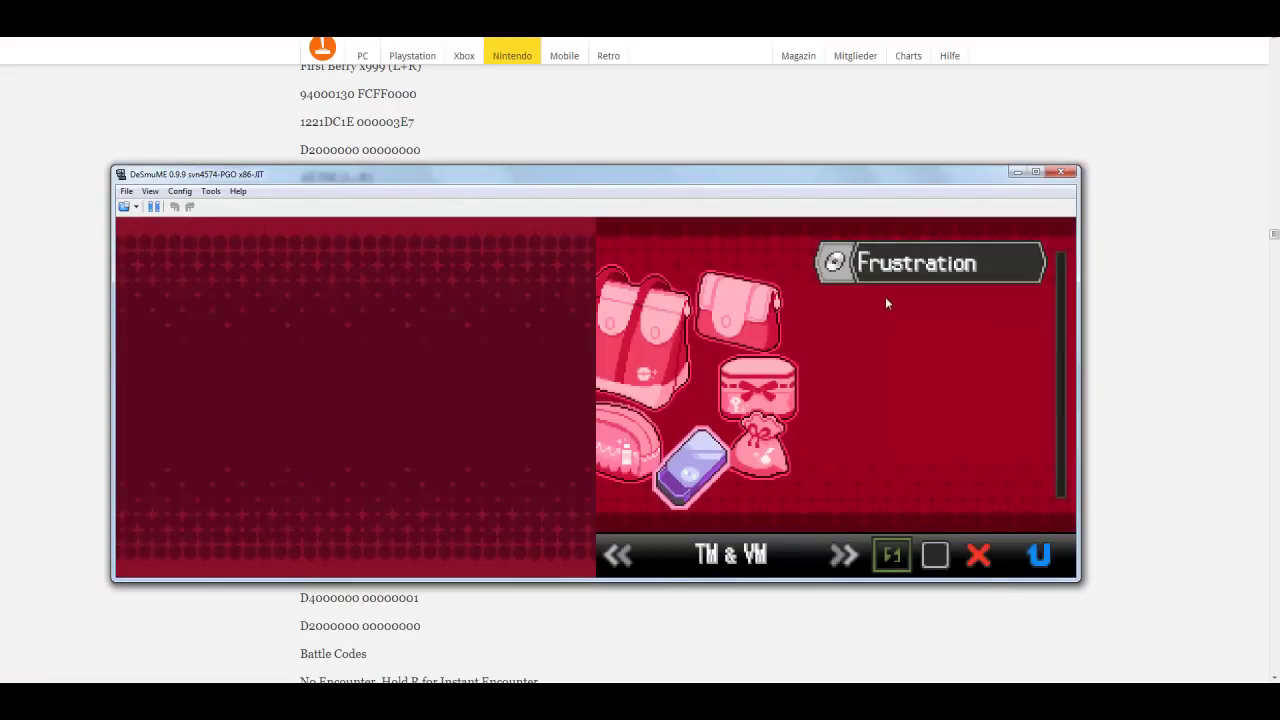
drag(762, 458, 858, 333)
click(876, 265)
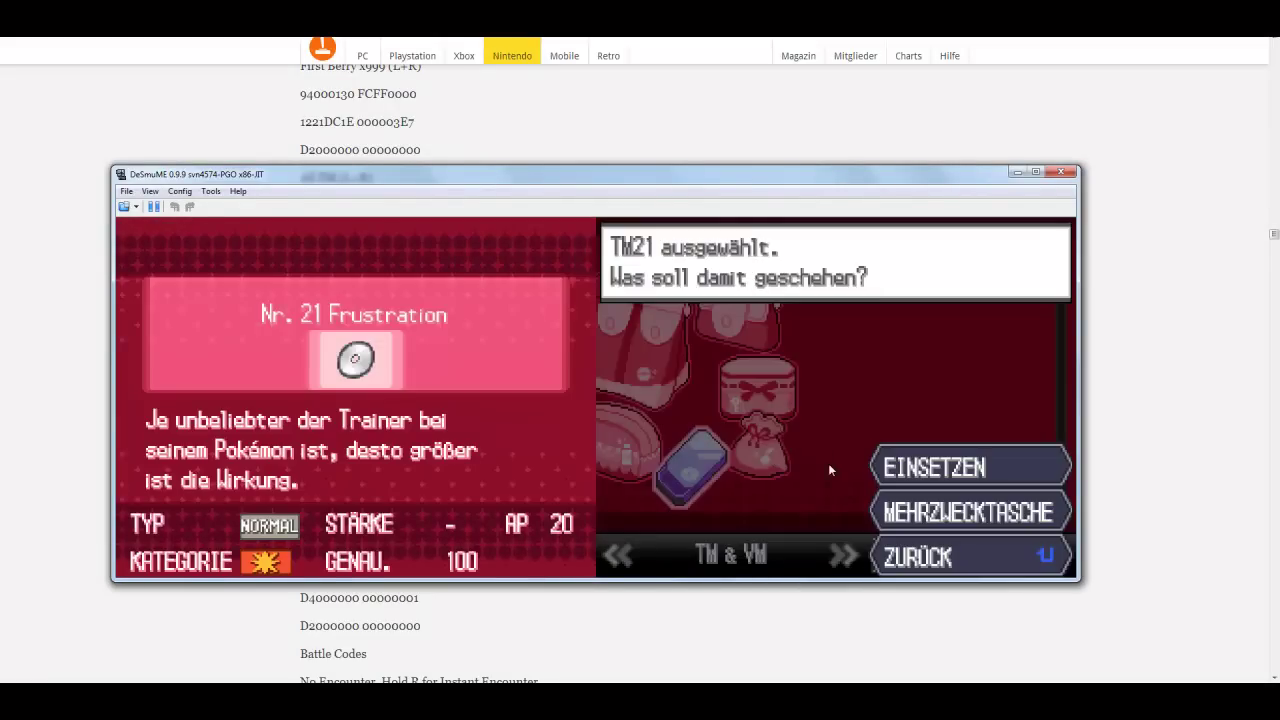
click(918, 557)
click(660, 458)
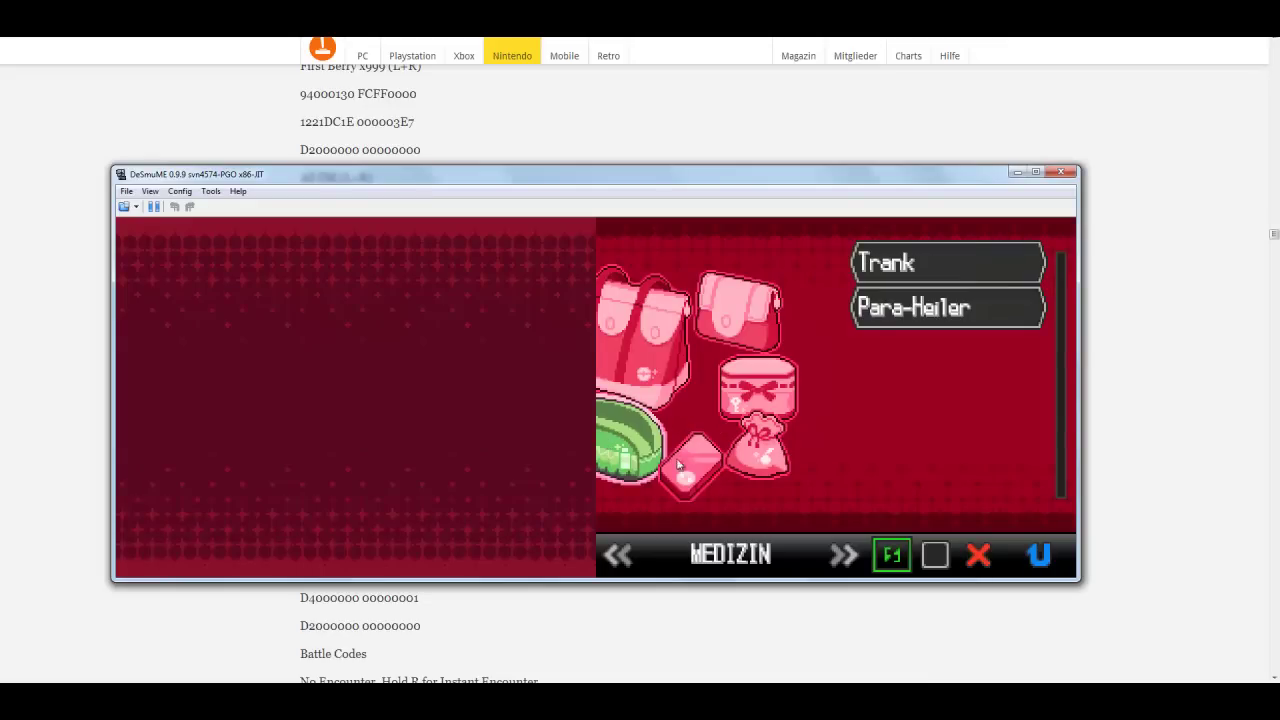
click(1041, 558)
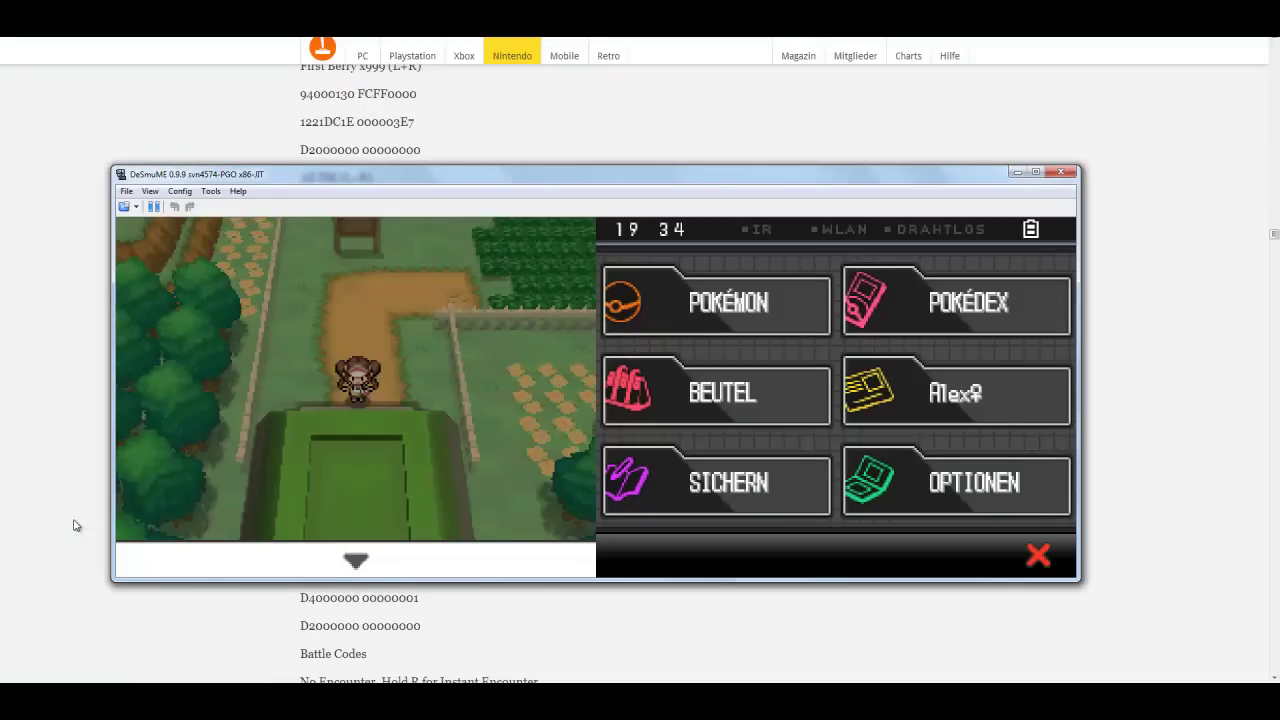
Review the entries in the cheats list and close it without changes.
click(182, 193)
click(211, 191)
click(211, 191)
mouse_move(252, 374)
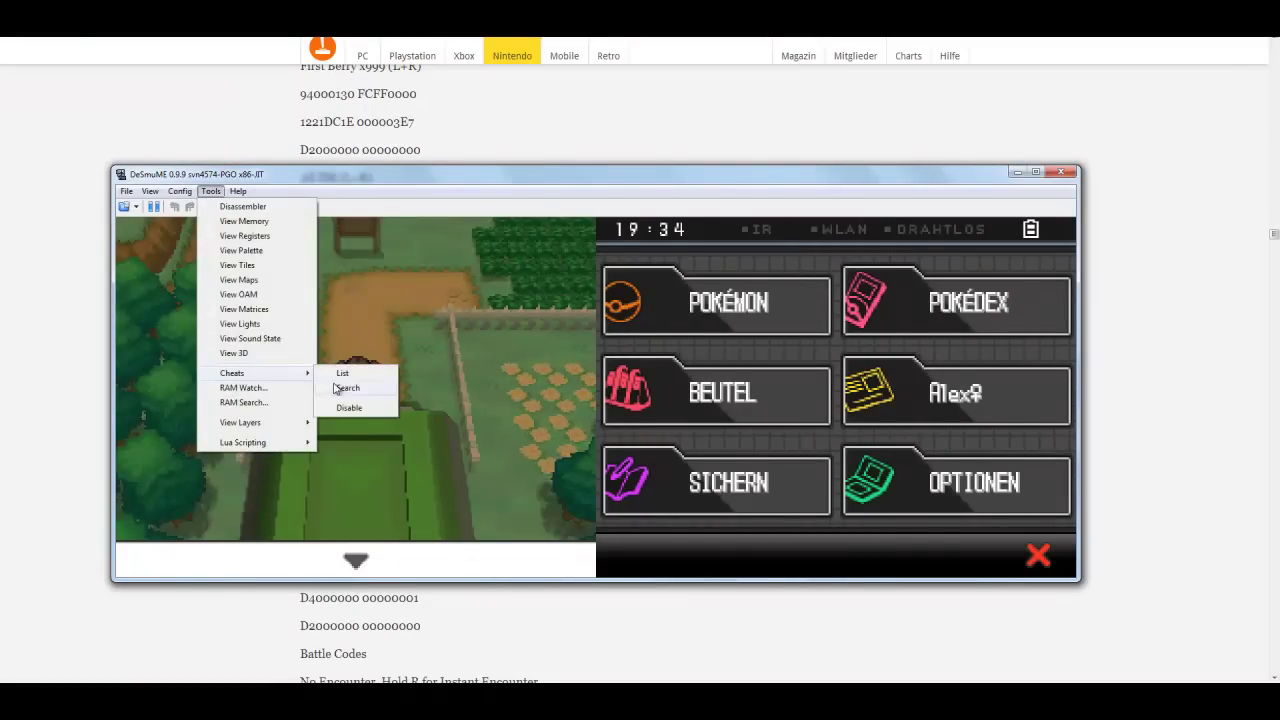
click(345, 376)
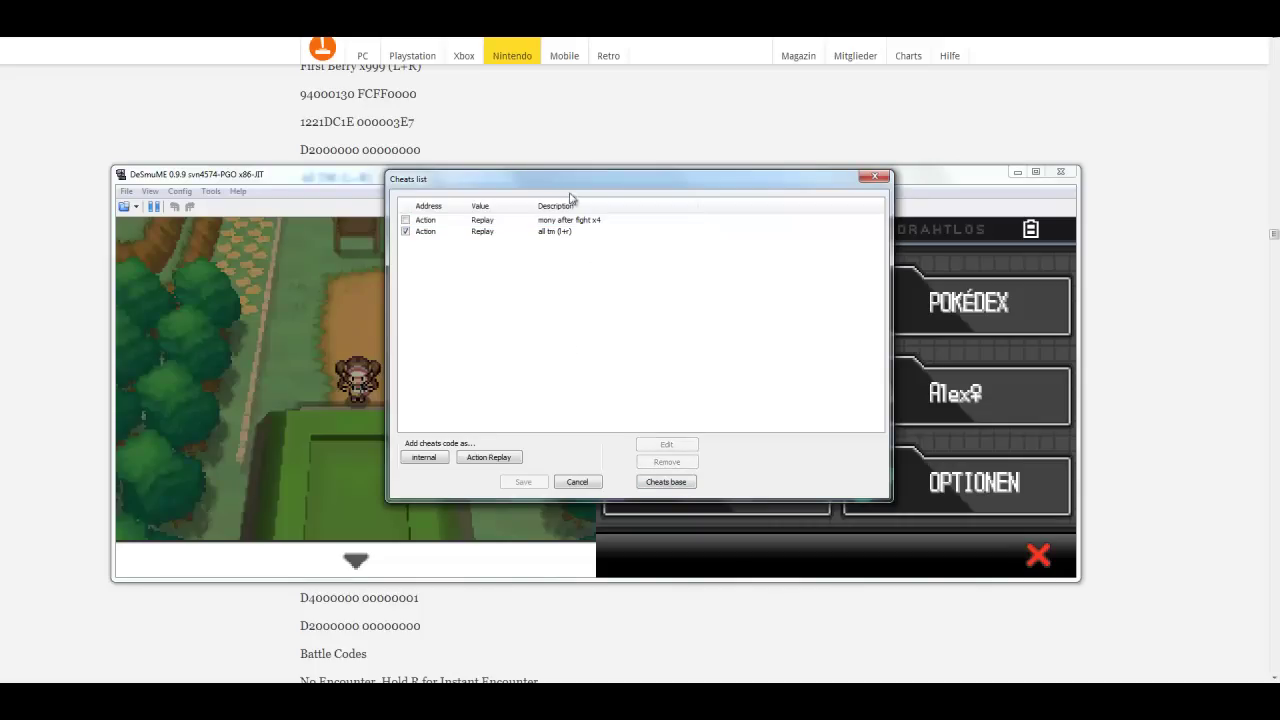
click(874, 179)
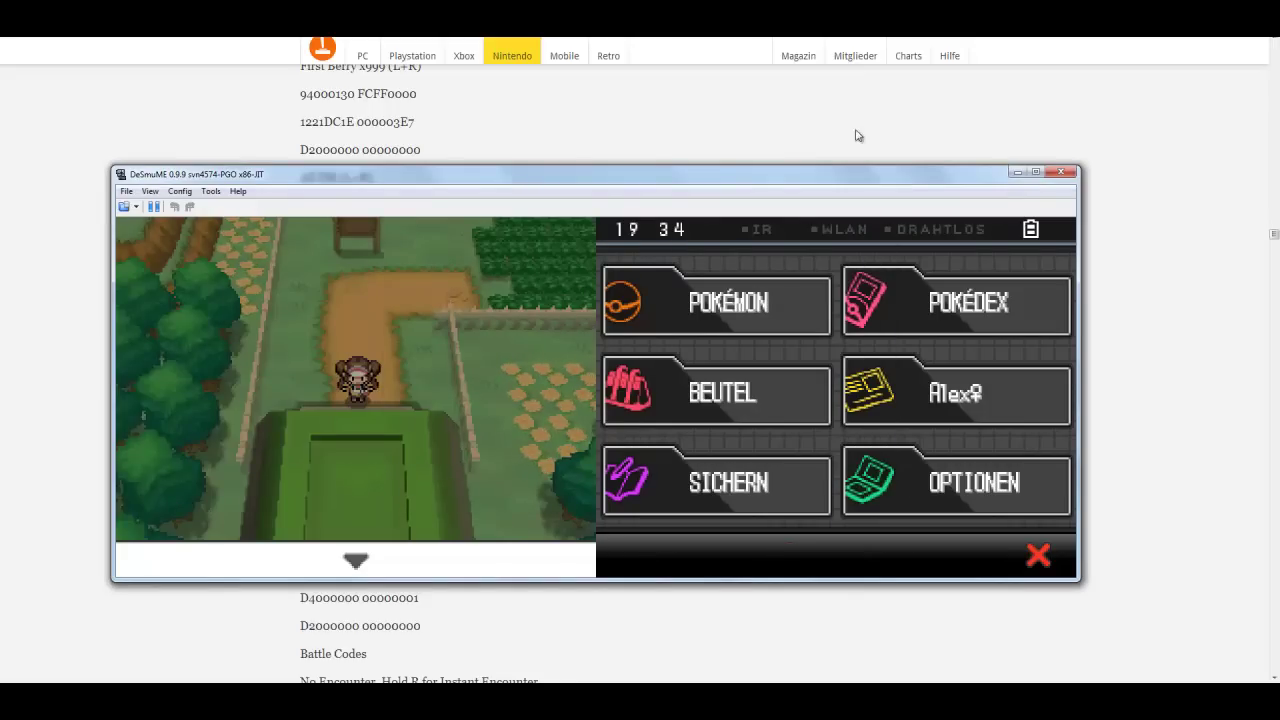
key(Pause)
click(1017, 172)
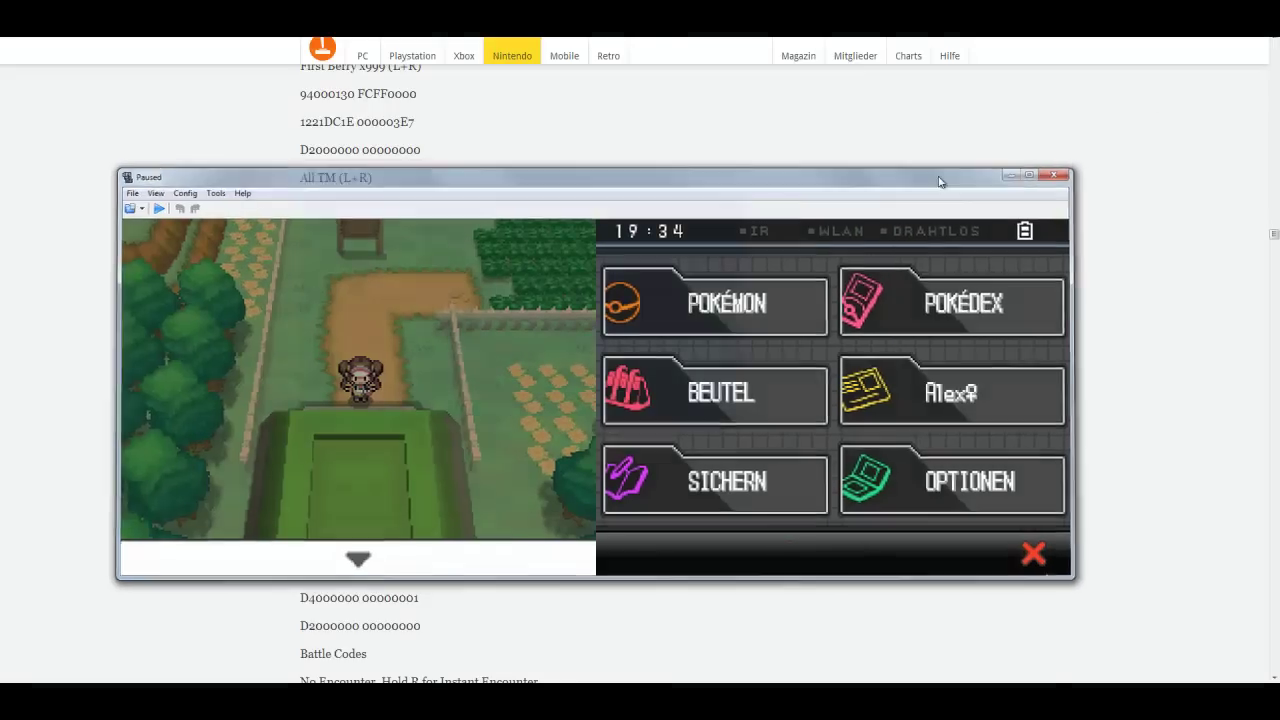
key(super+d)
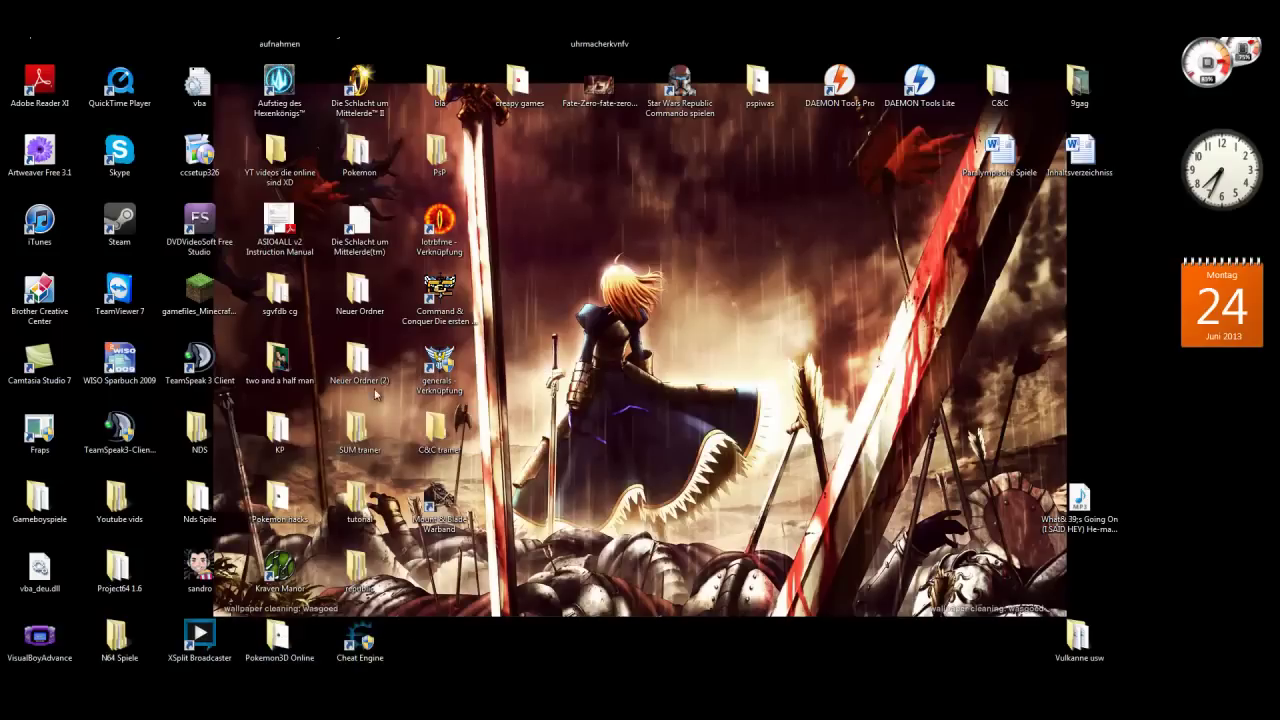
double_click(214, 435)
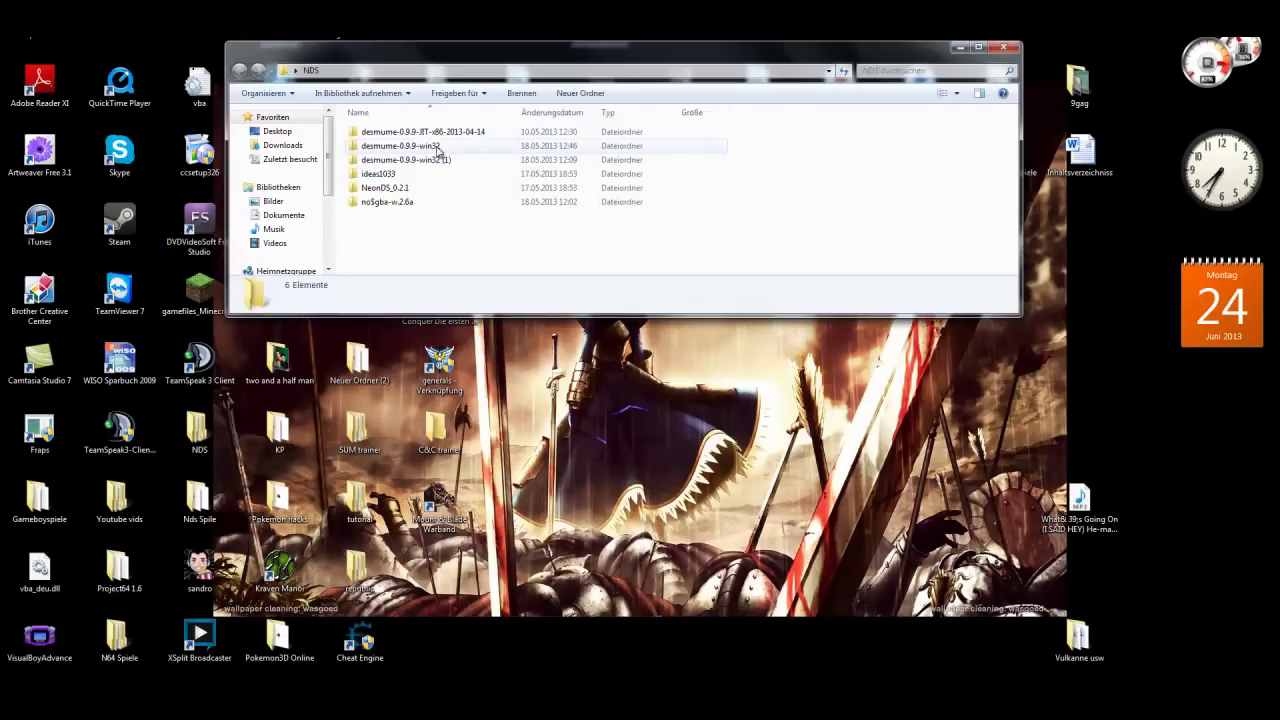
double_click(436, 136)
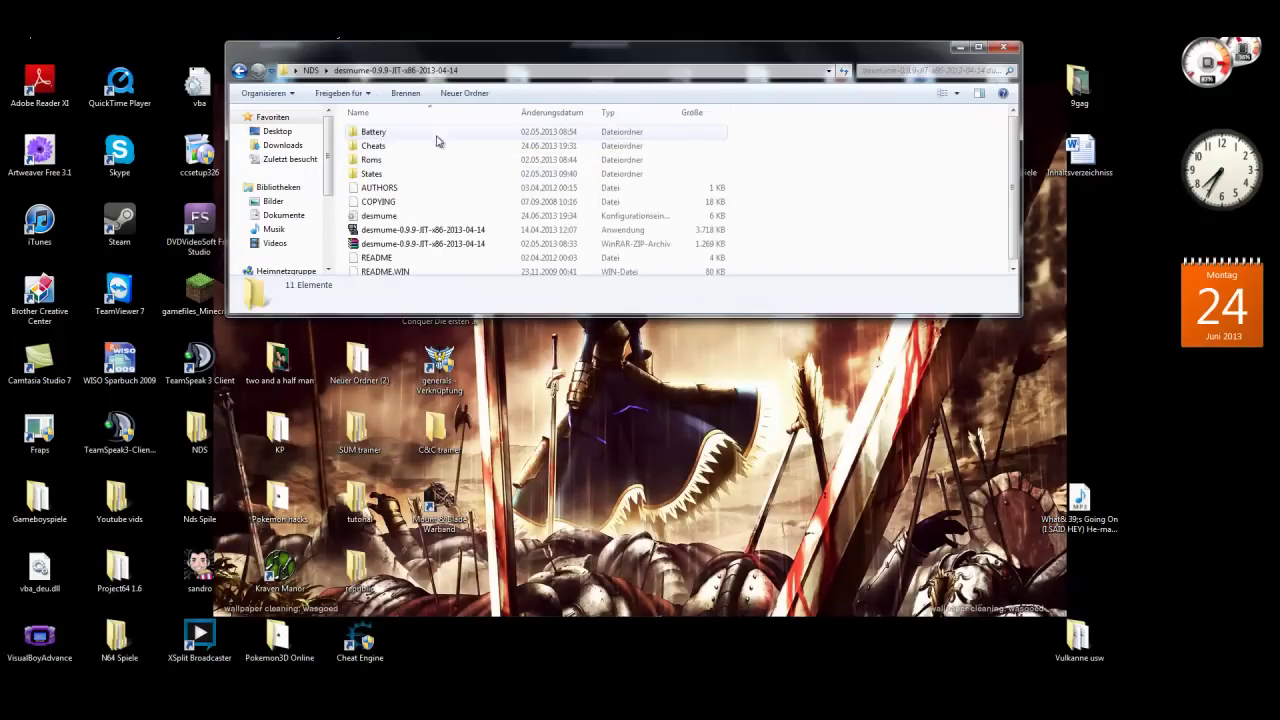
click(410, 231)
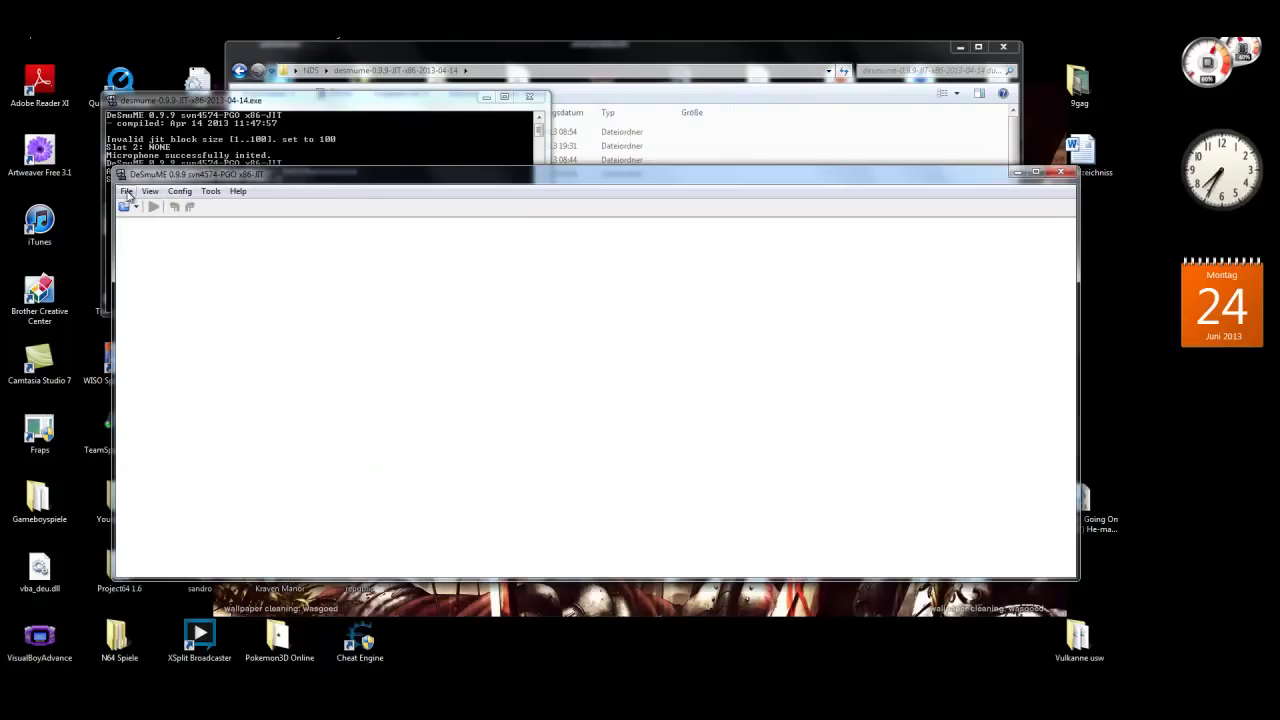
Load the Pokemon Schwarz 2 ROM from the recently used ROMs.
click(127, 192)
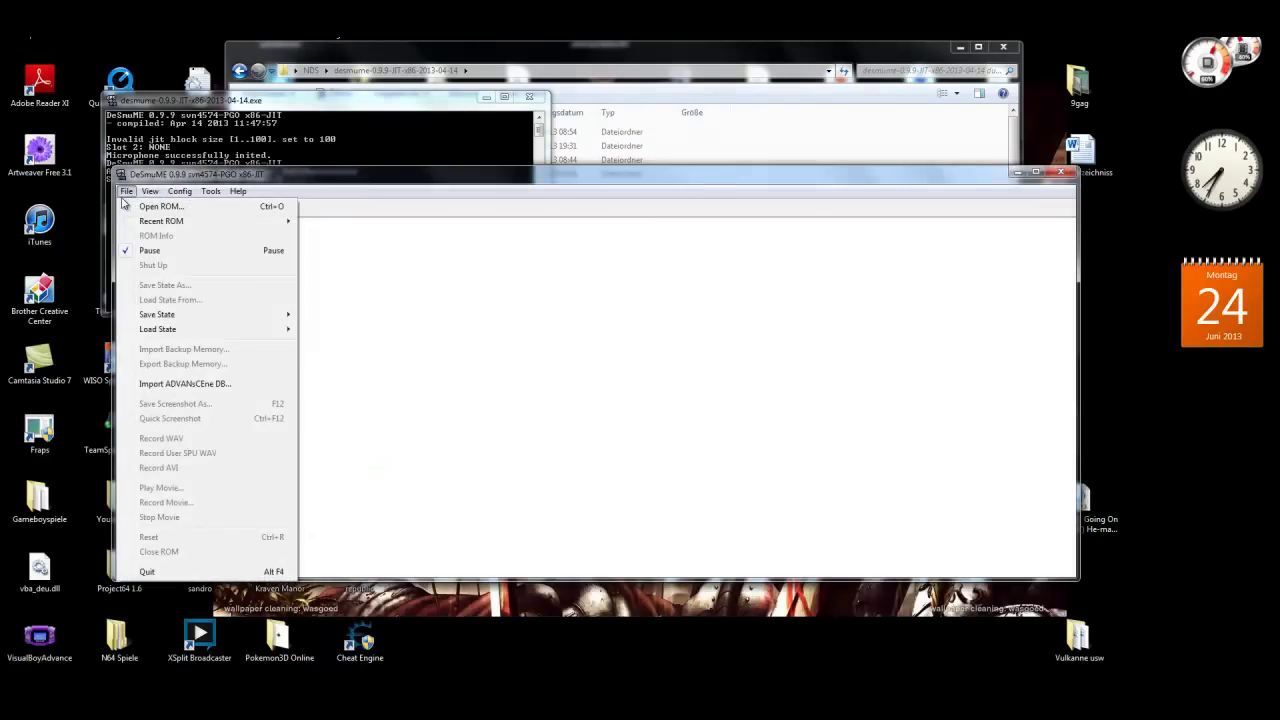
mouse_move(180, 225)
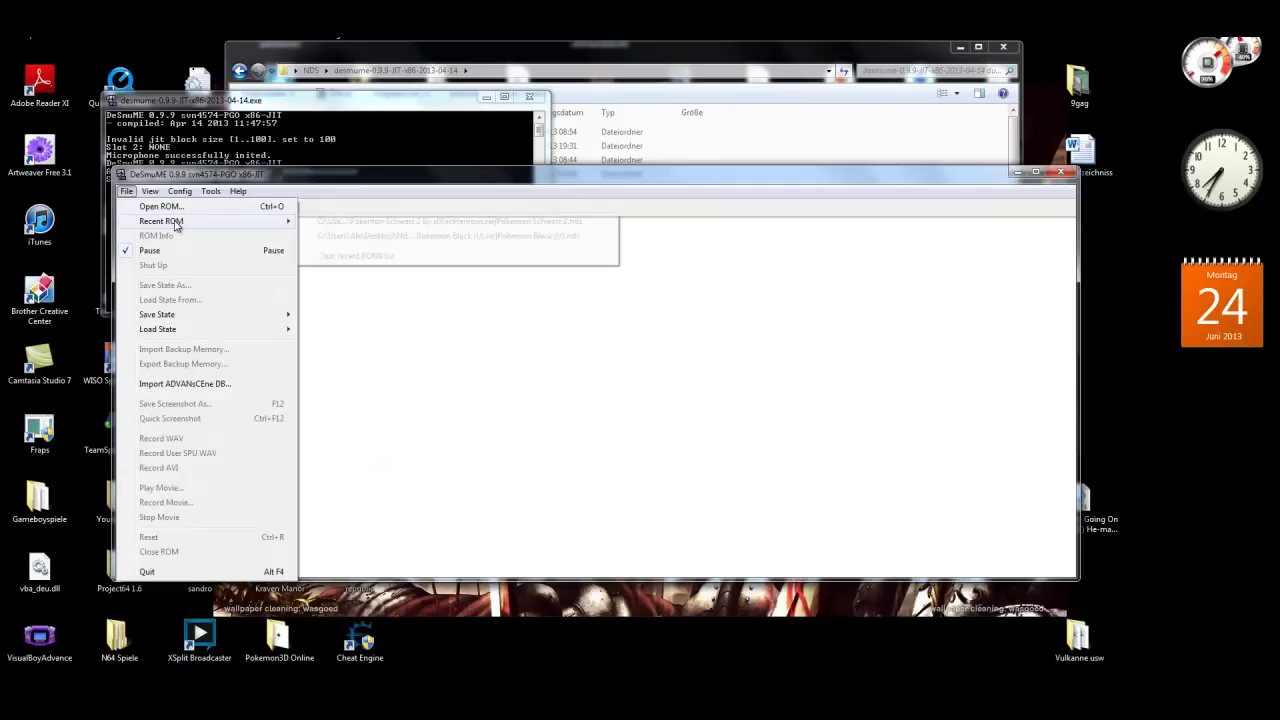
click(530, 222)
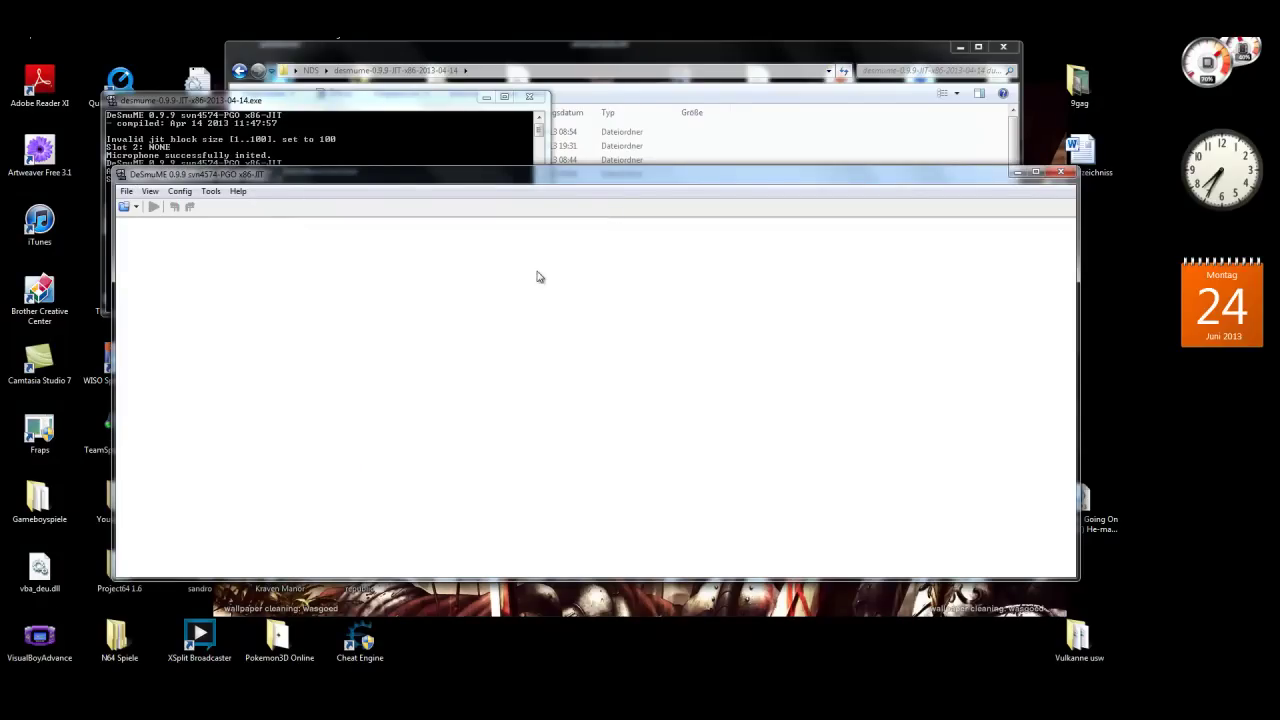
Look in the emulator's Cheats folder for the saved cheat files and close the file explorer window.
click(594, 90)
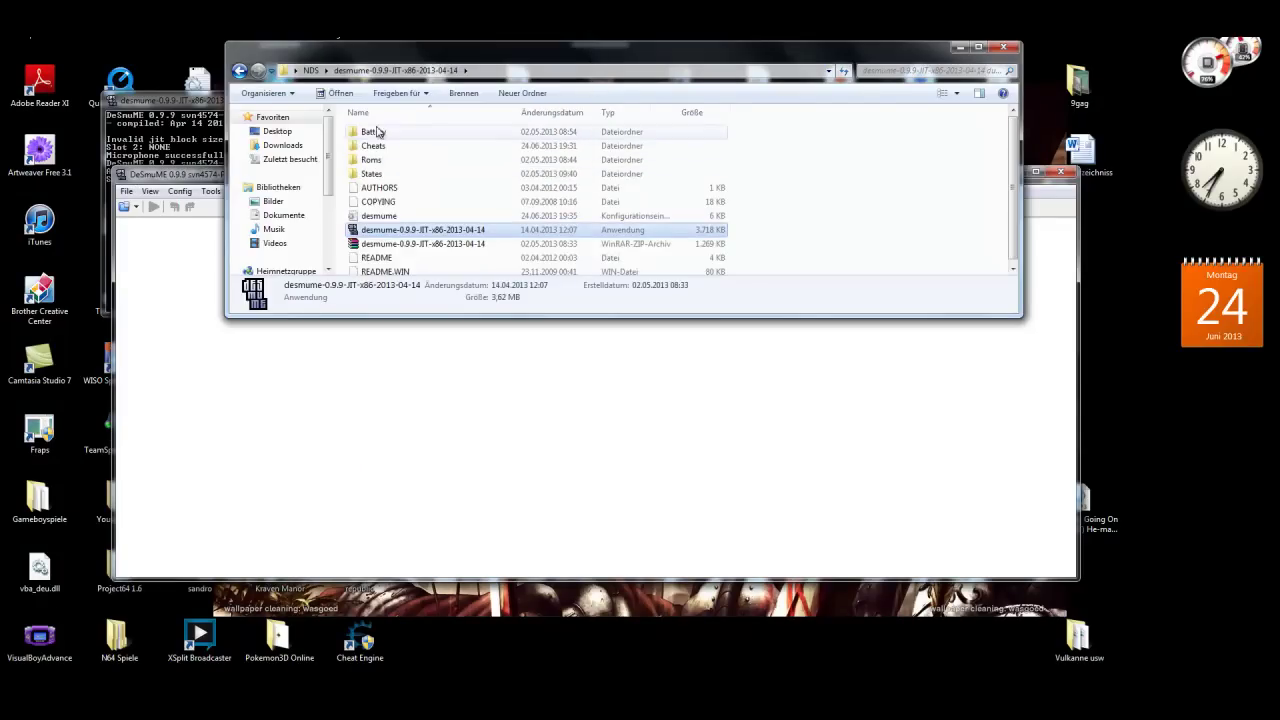
double_click(408, 146)
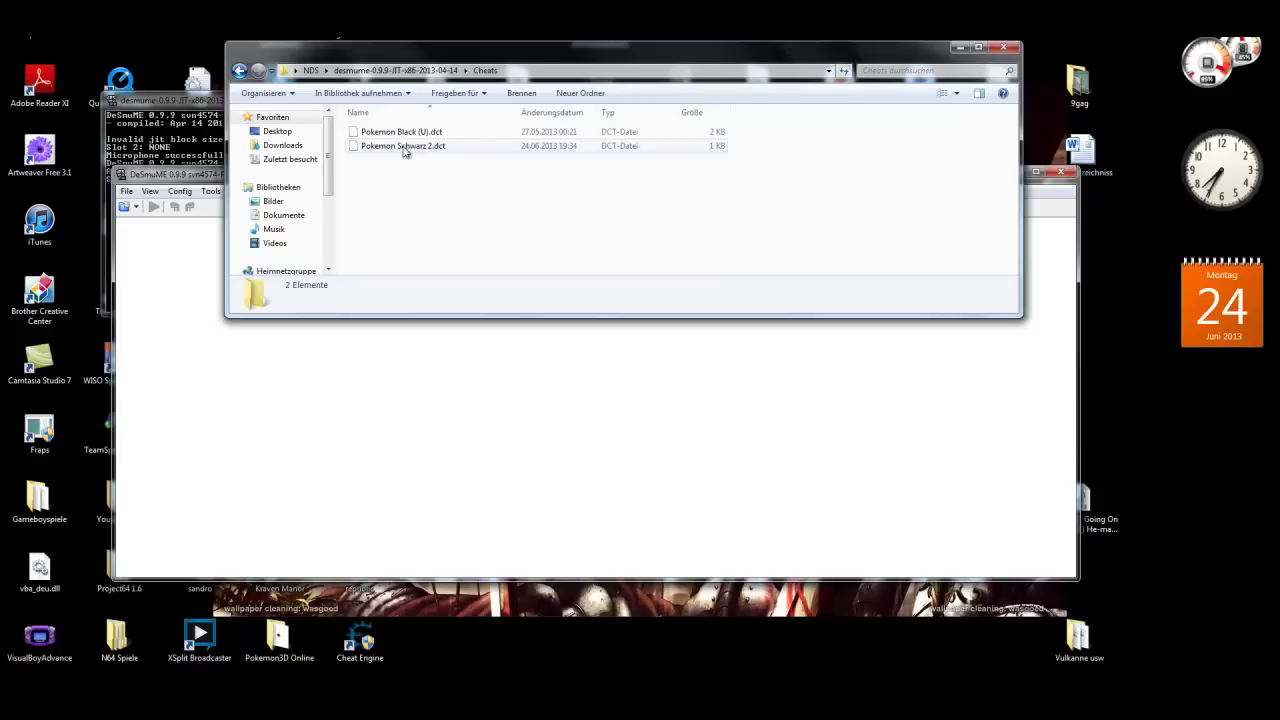
click(239, 70)
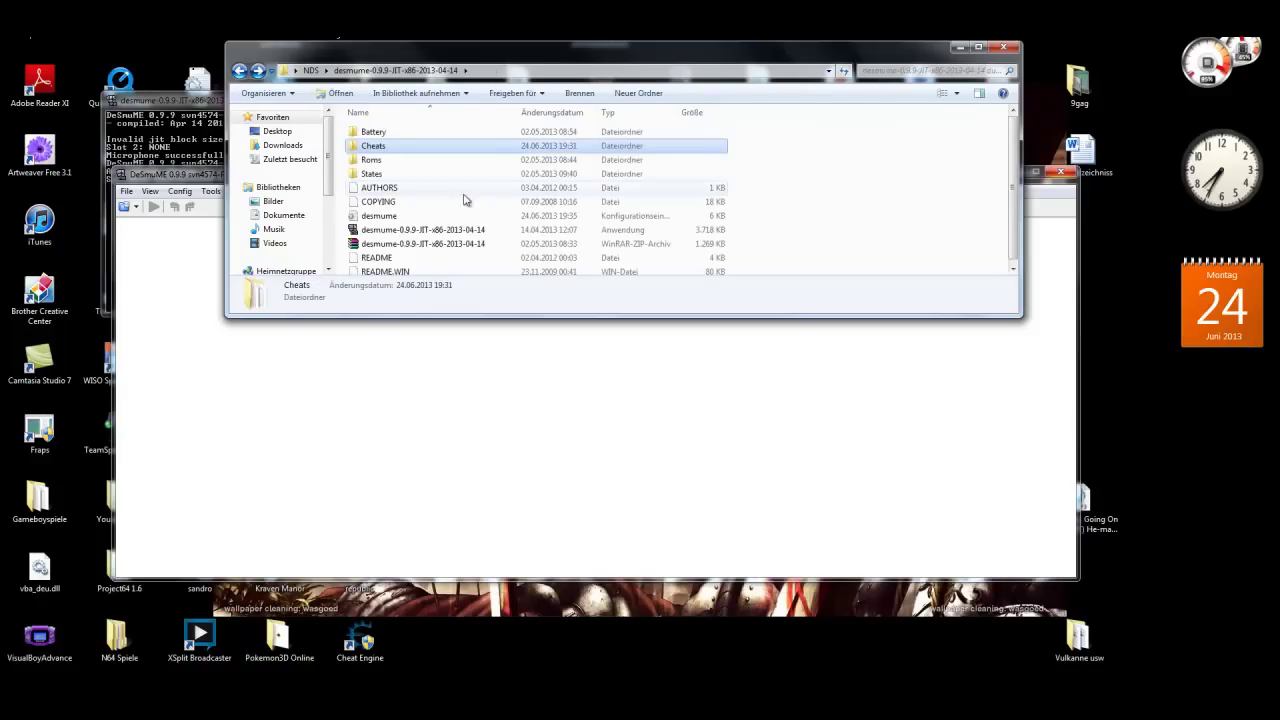
click(1003, 47)
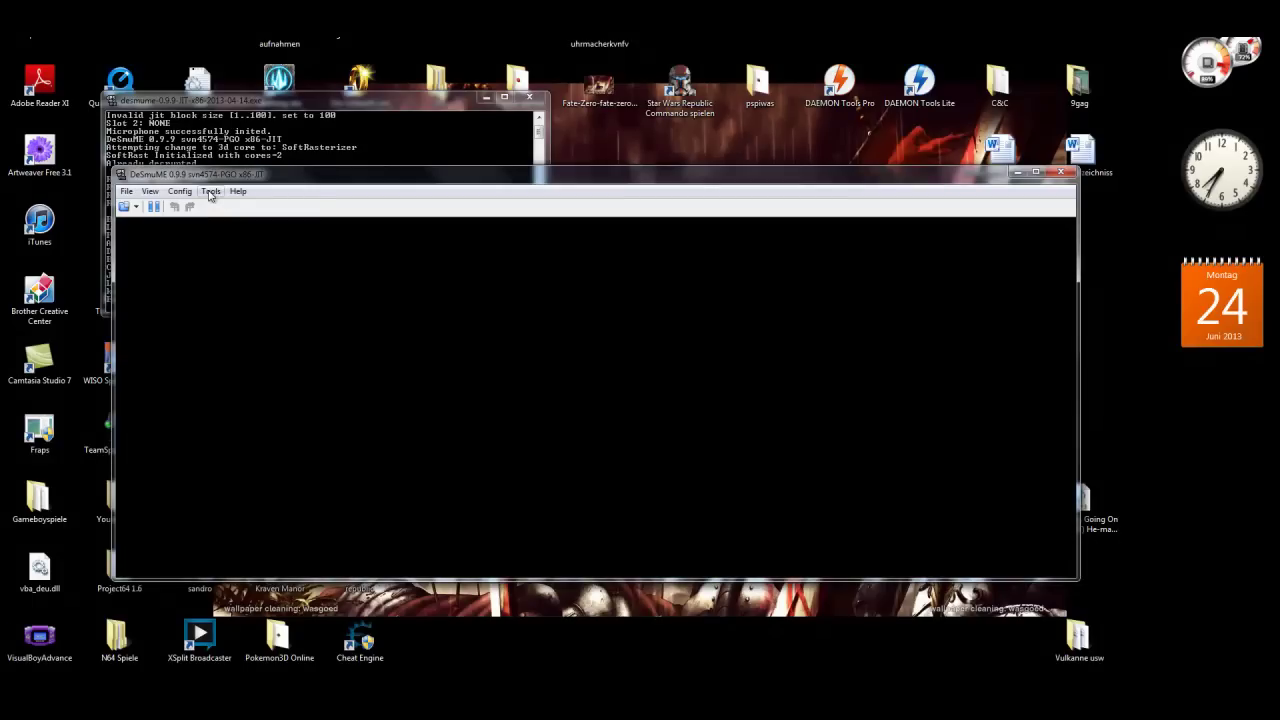
Check the saved cheats for the reloaded Pokemon Schwarz 2 game and cancel out of the cheats list.
click(210, 191)
mouse_move(268, 376)
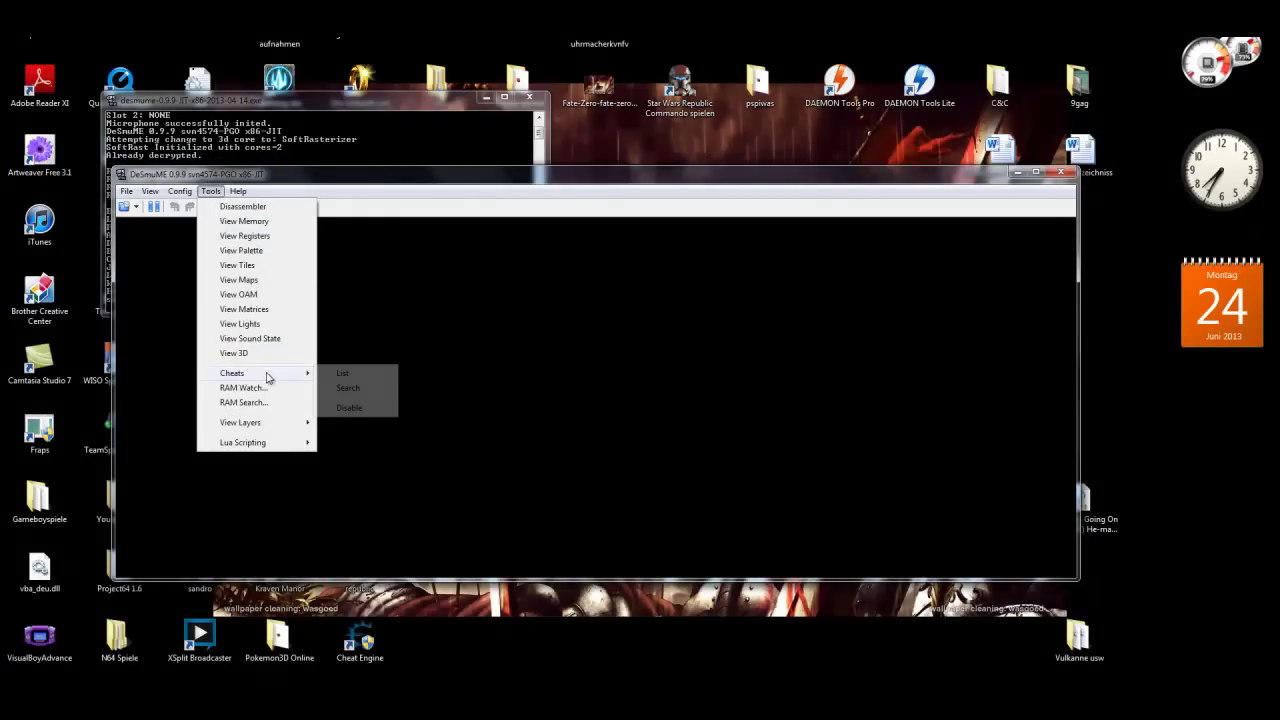
click(340, 373)
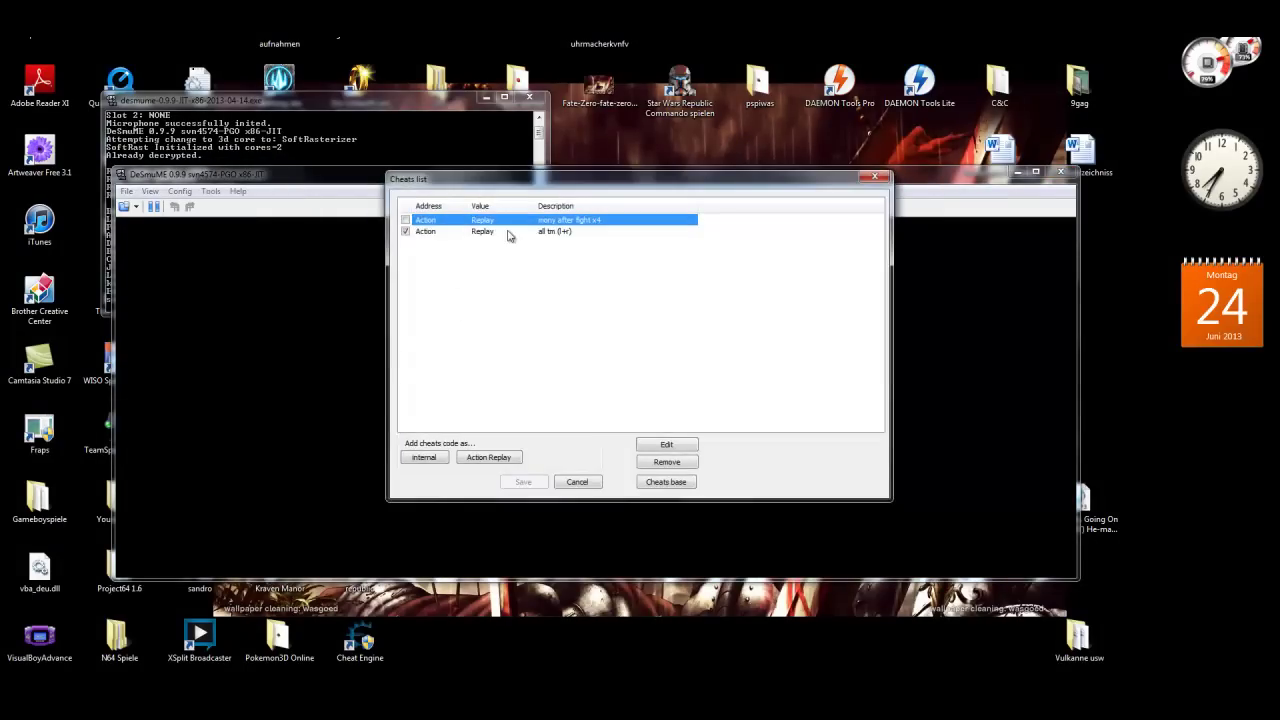
click(564, 269)
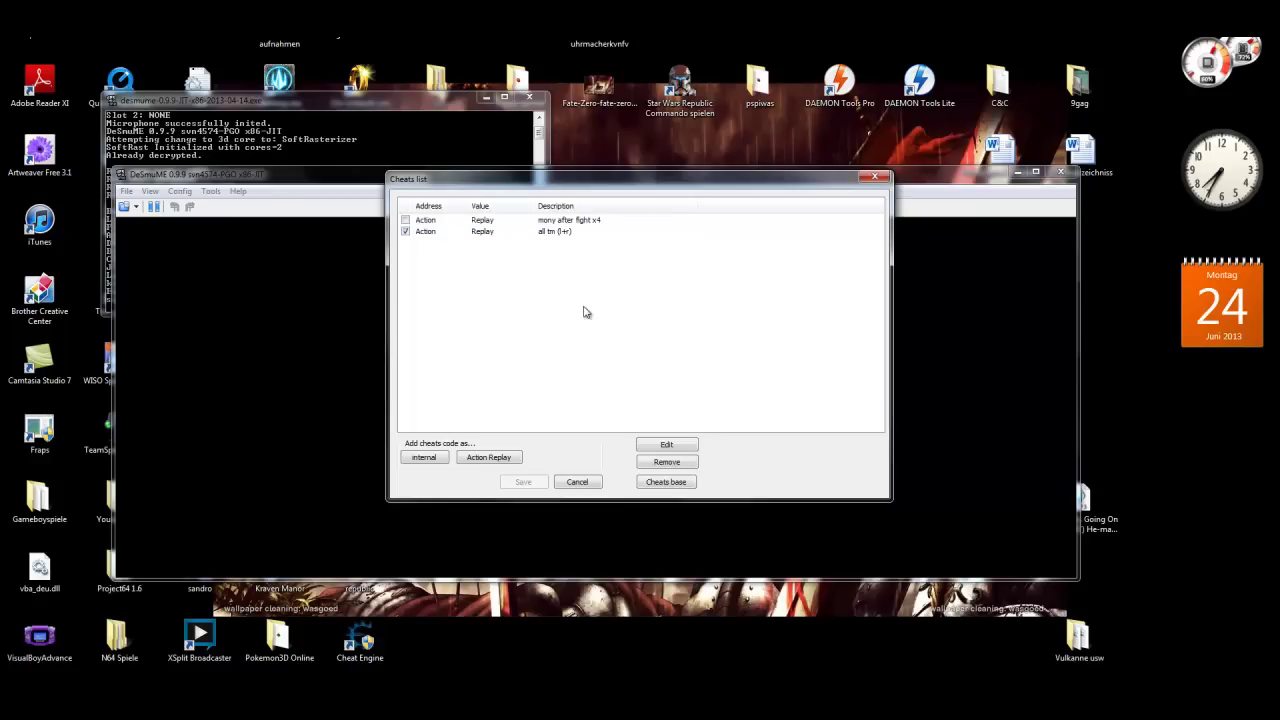
click(577, 482)
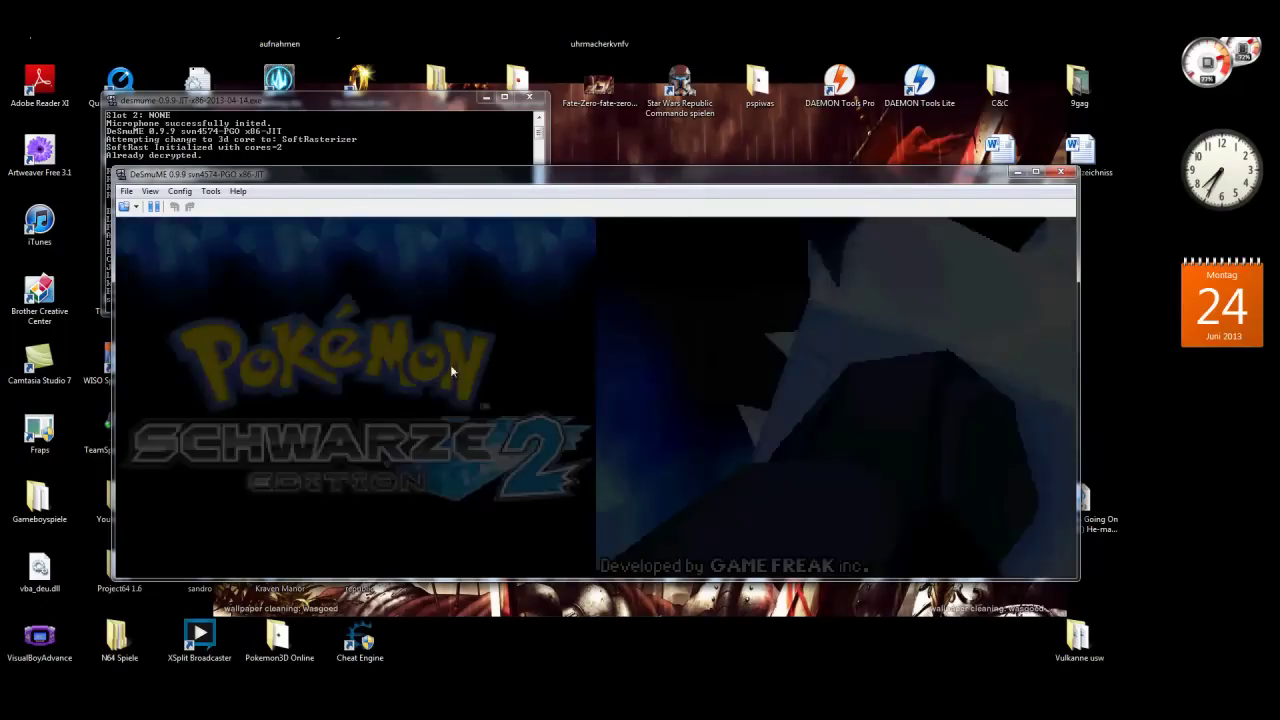
Continue the saved game from the Pokemon Schwarz 2 title screen and walk the character into the orange-roofed building.
key(Return)
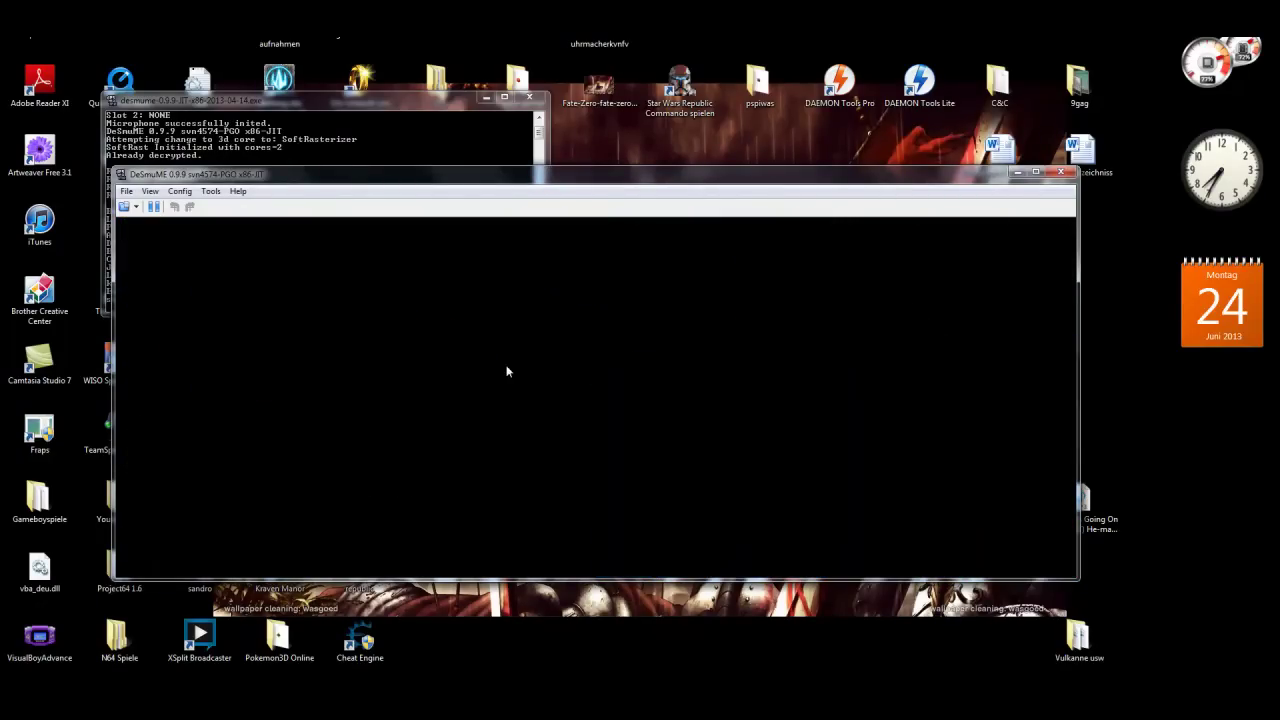
key(x)
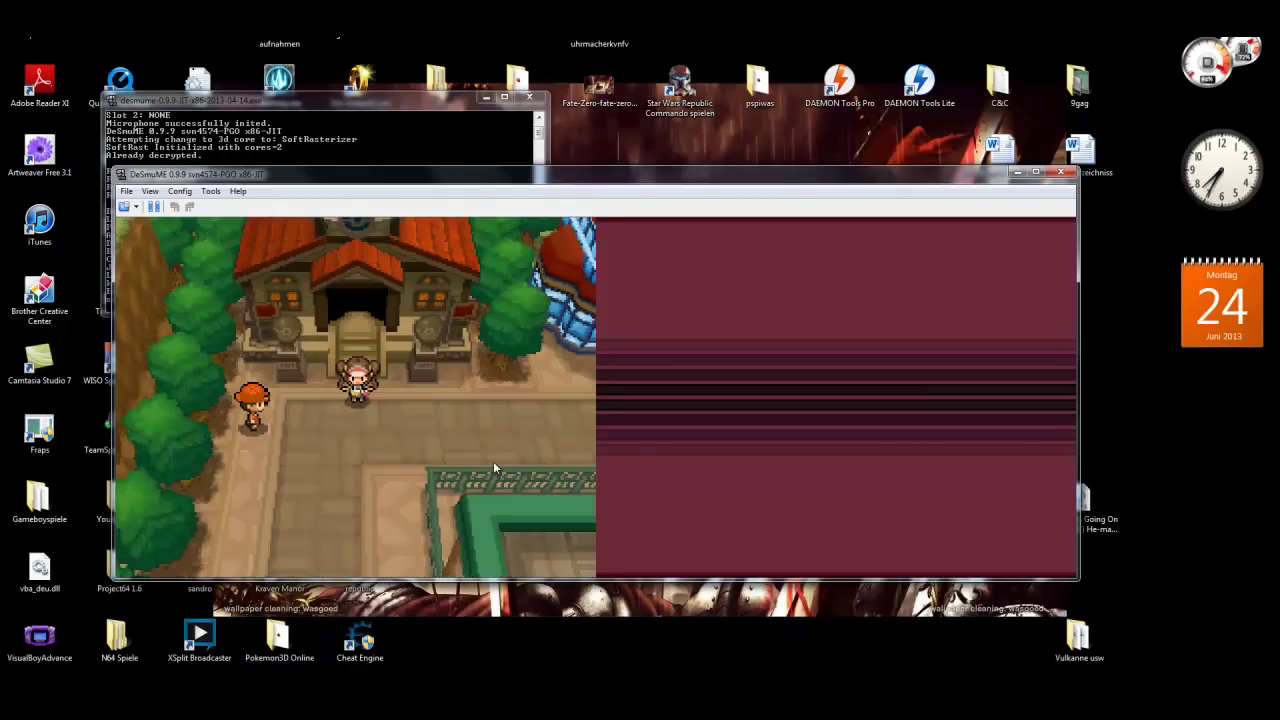
key(Up)
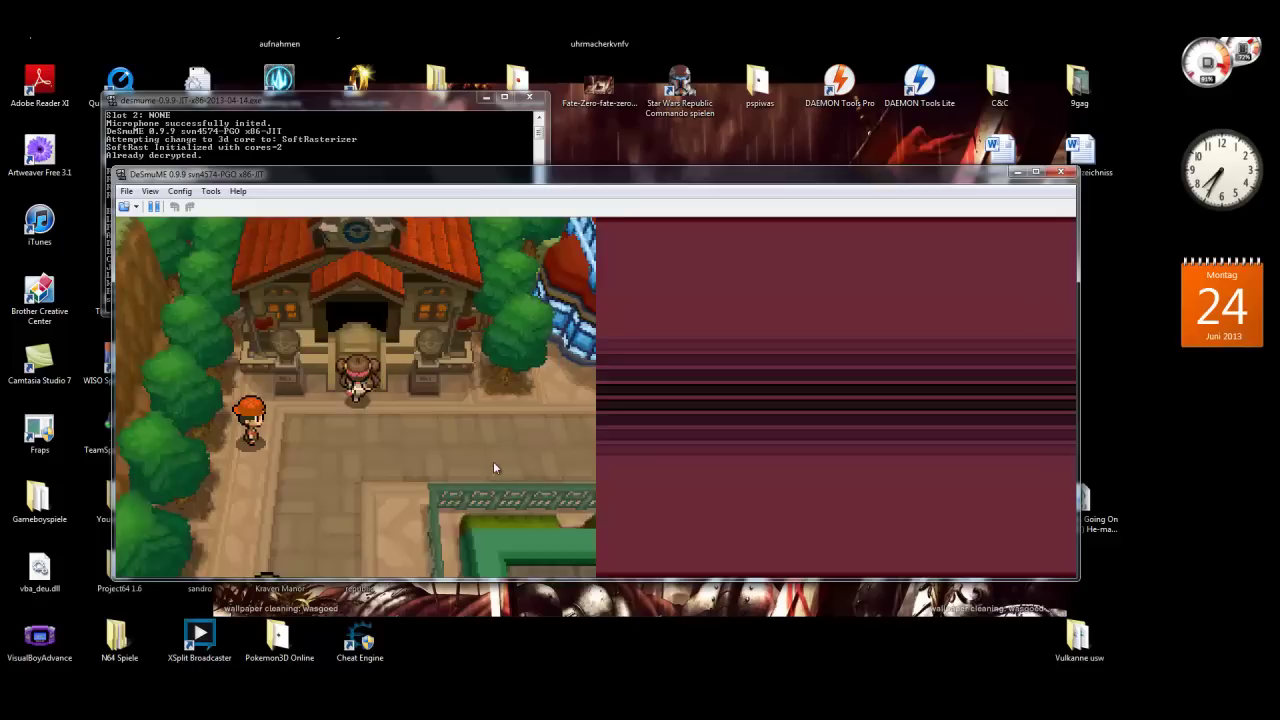
key(Up)
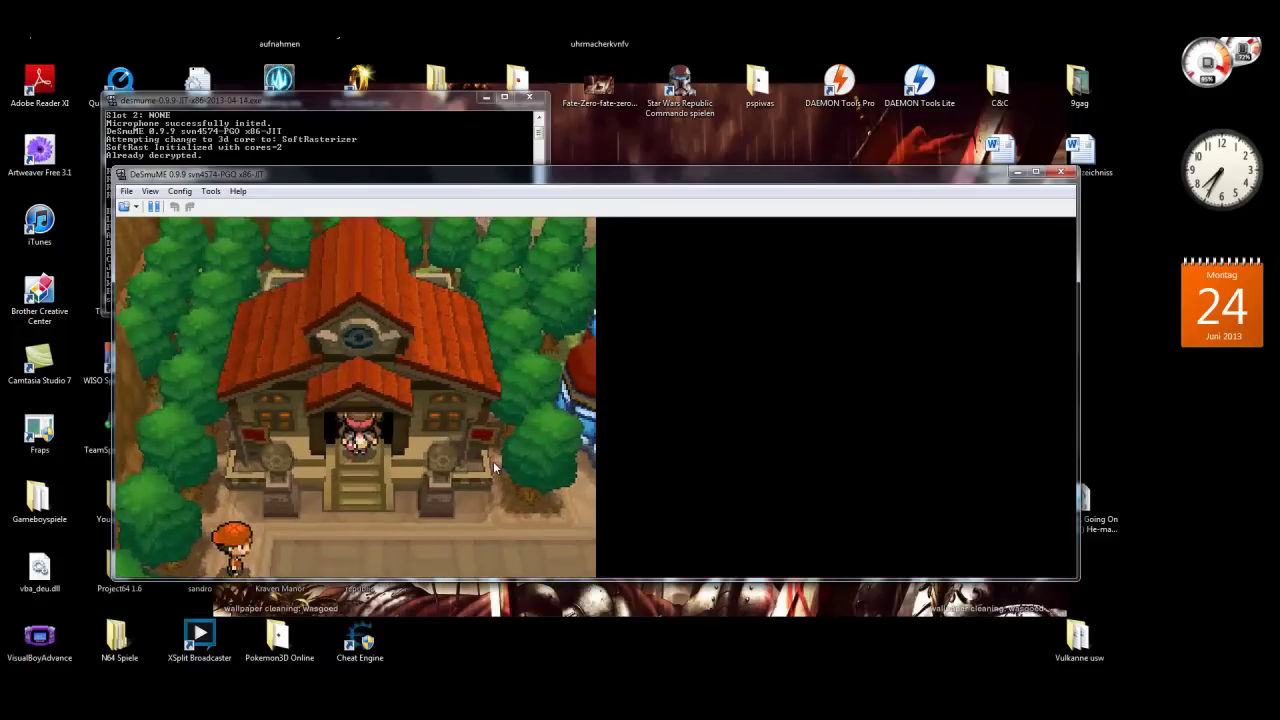
Open the character's bag (Beutel) in the game and look through its Medizin, TM & VM and Items pockets.
key(s)
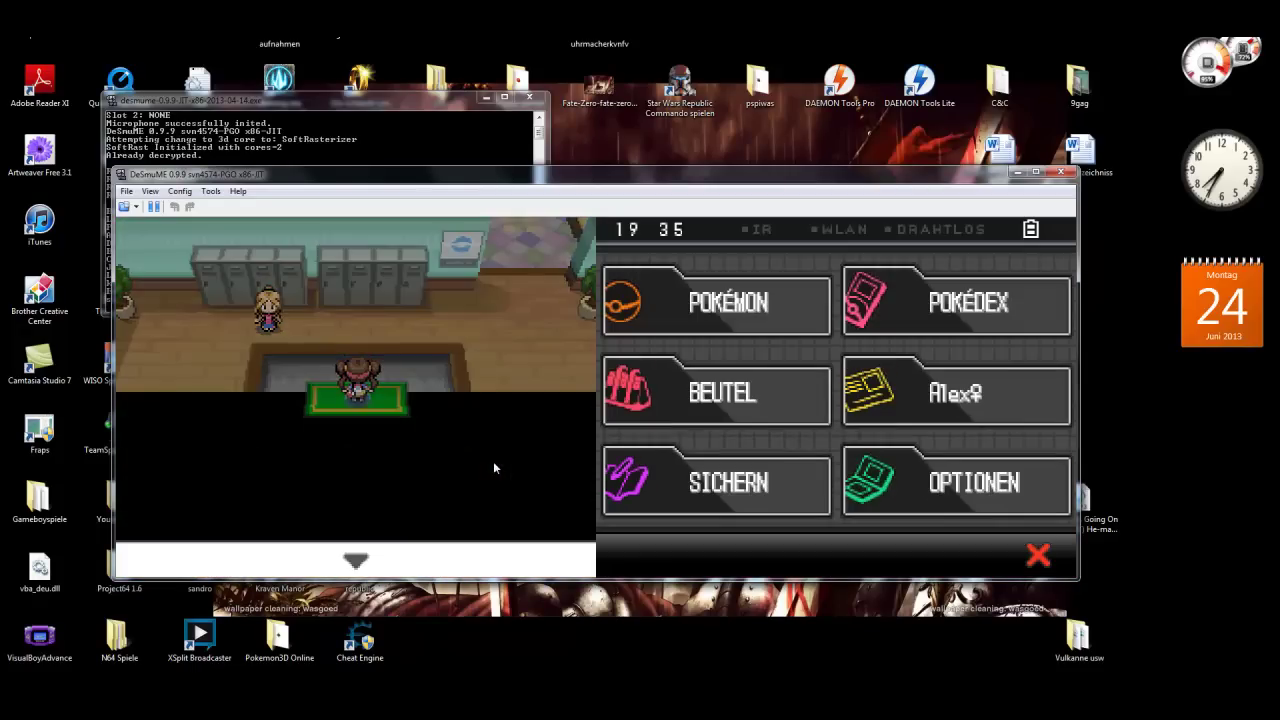
click(616, 420)
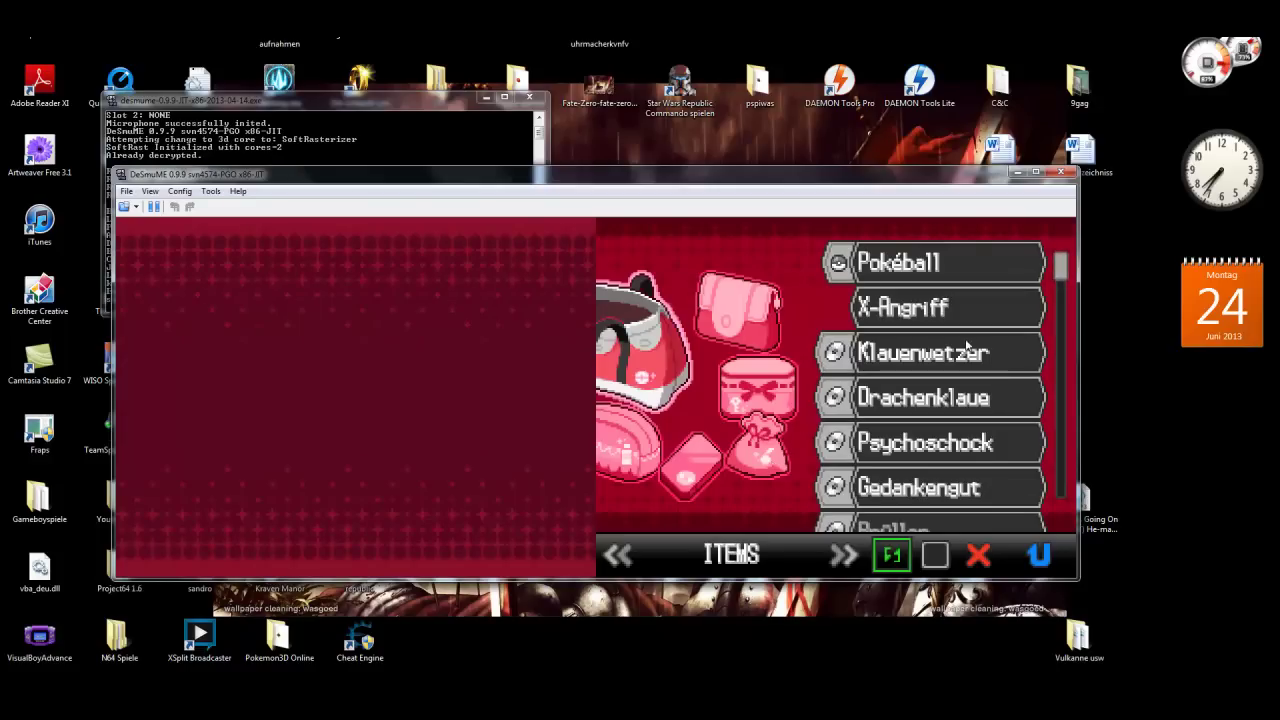
click(684, 505)
click(630, 455)
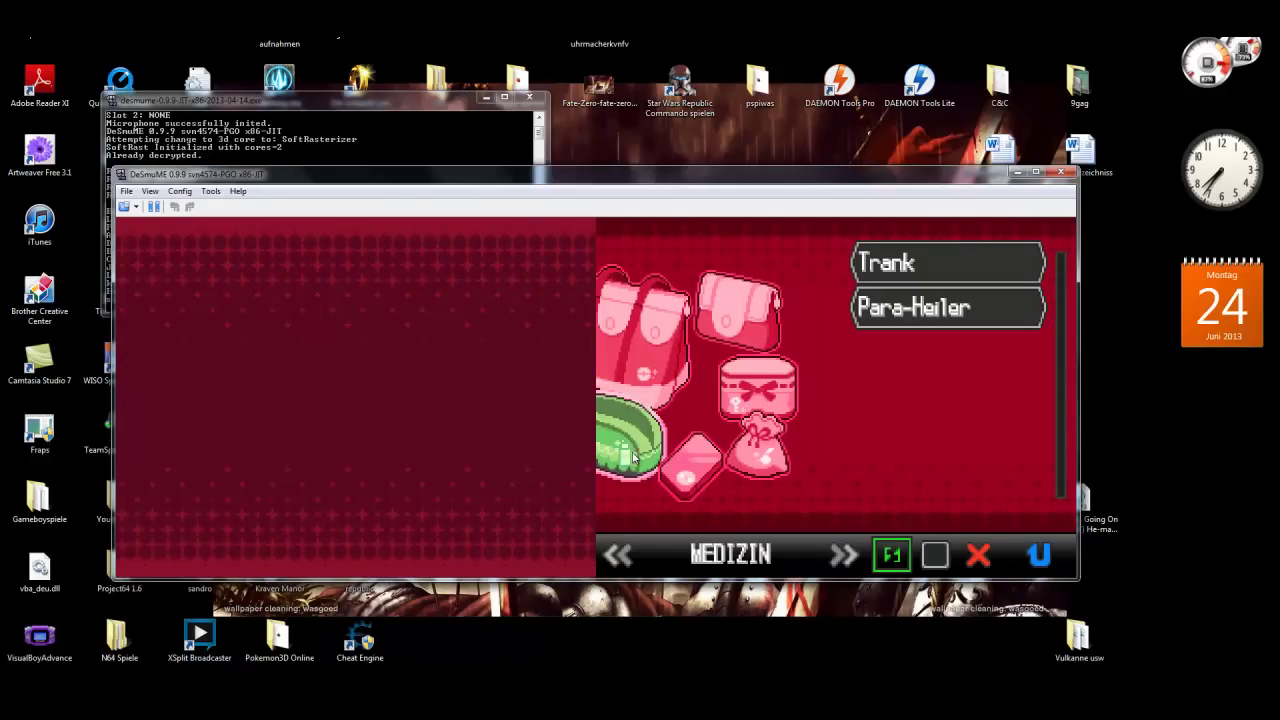
click(638, 385)
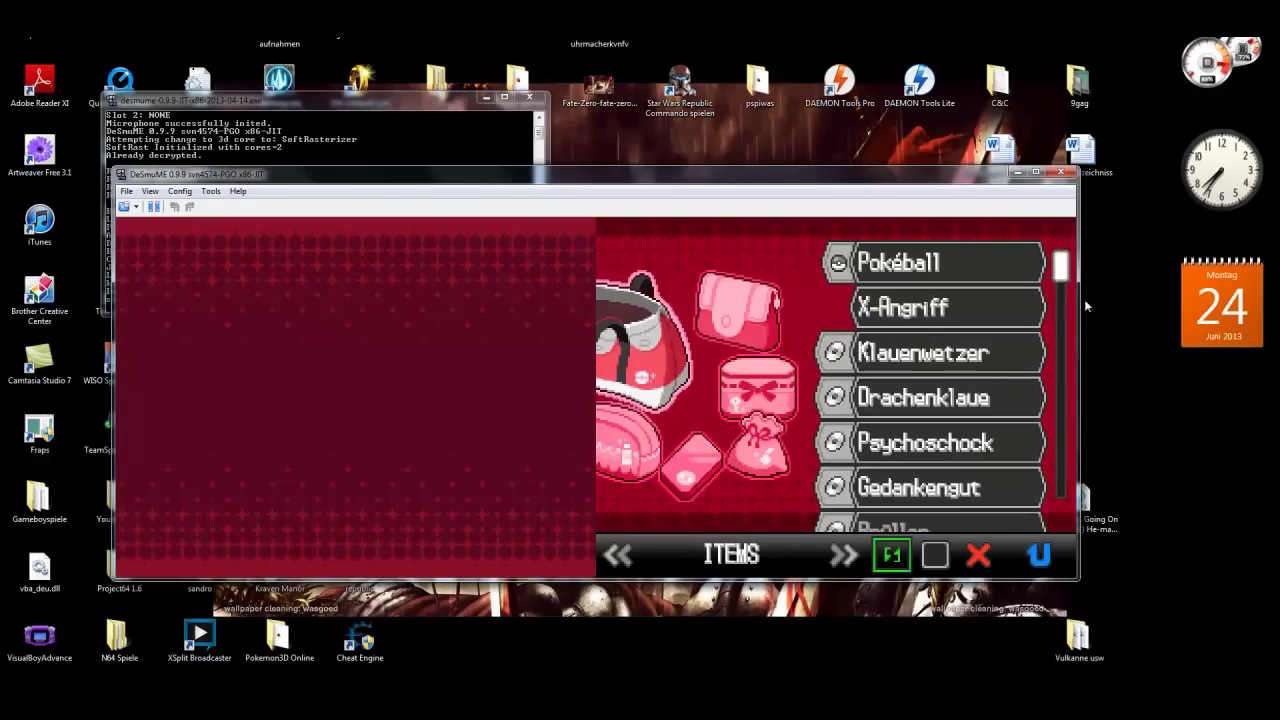
click(693, 470)
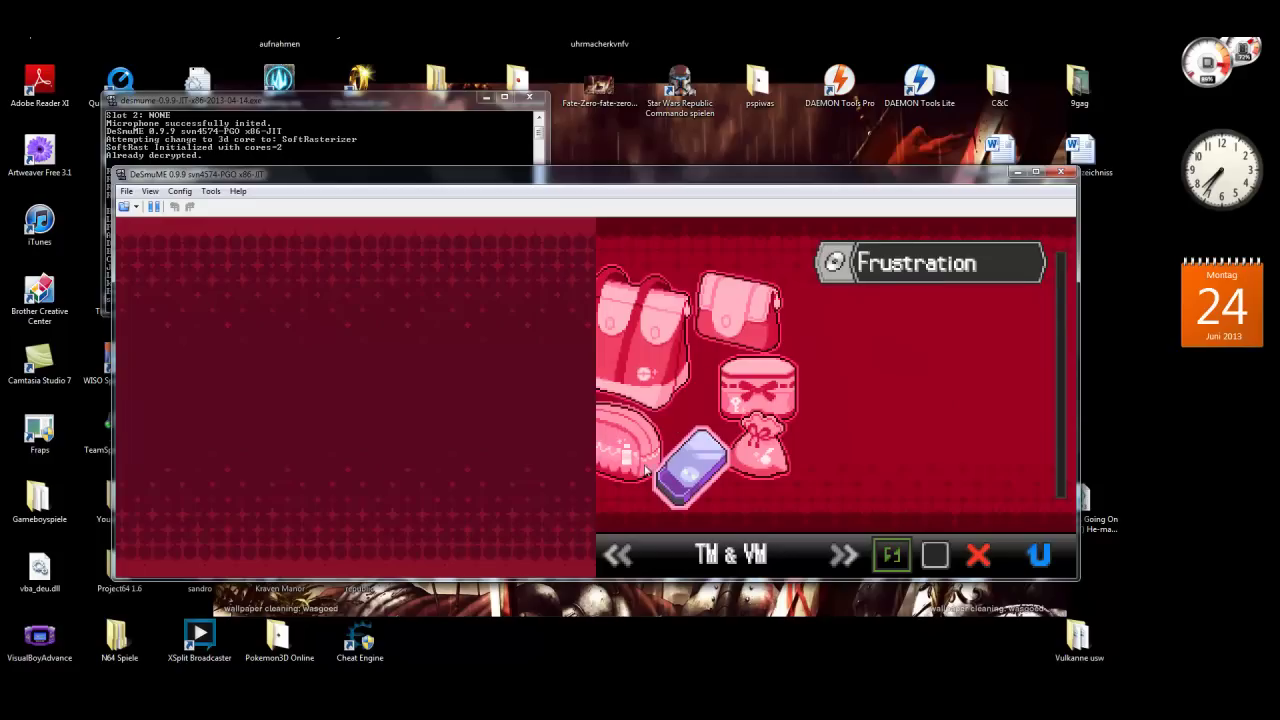
click(670, 370)
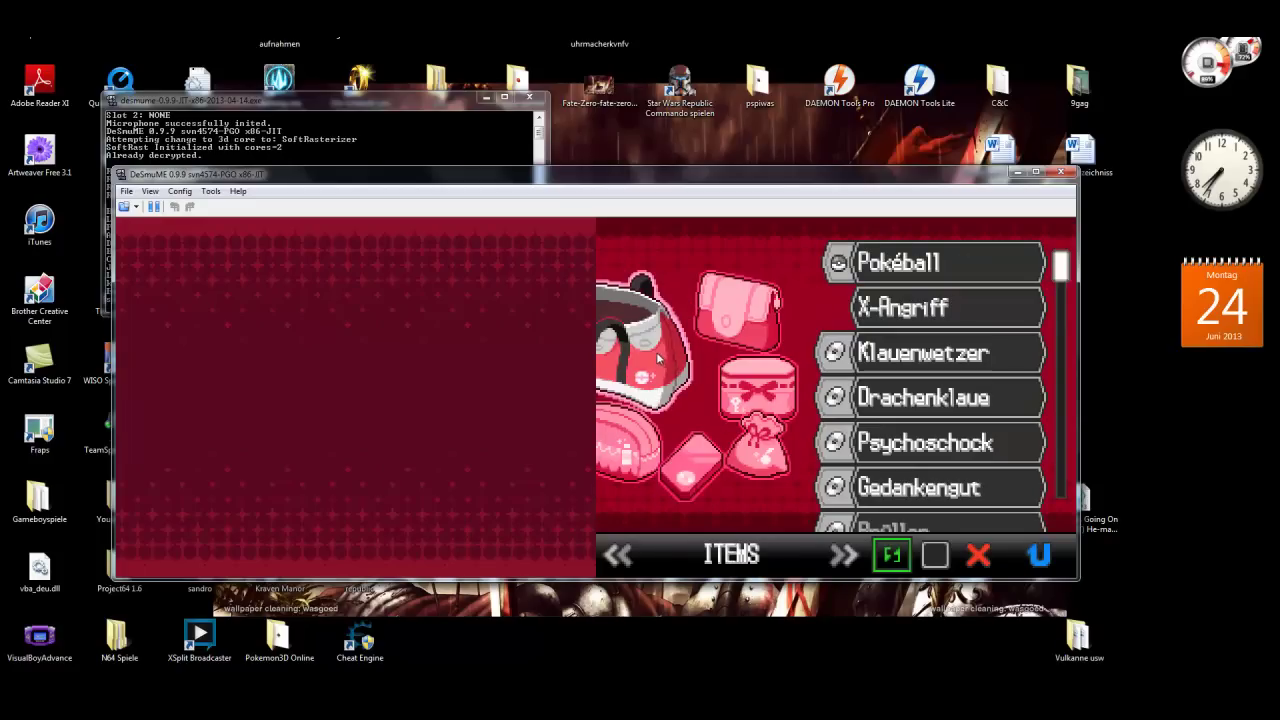
Examine the Voltwechsel TM in the Items pocket, back out of it and compare the TM & VM pocket with the Items list.
drag(1060, 268, 1059, 340)
click(882, 404)
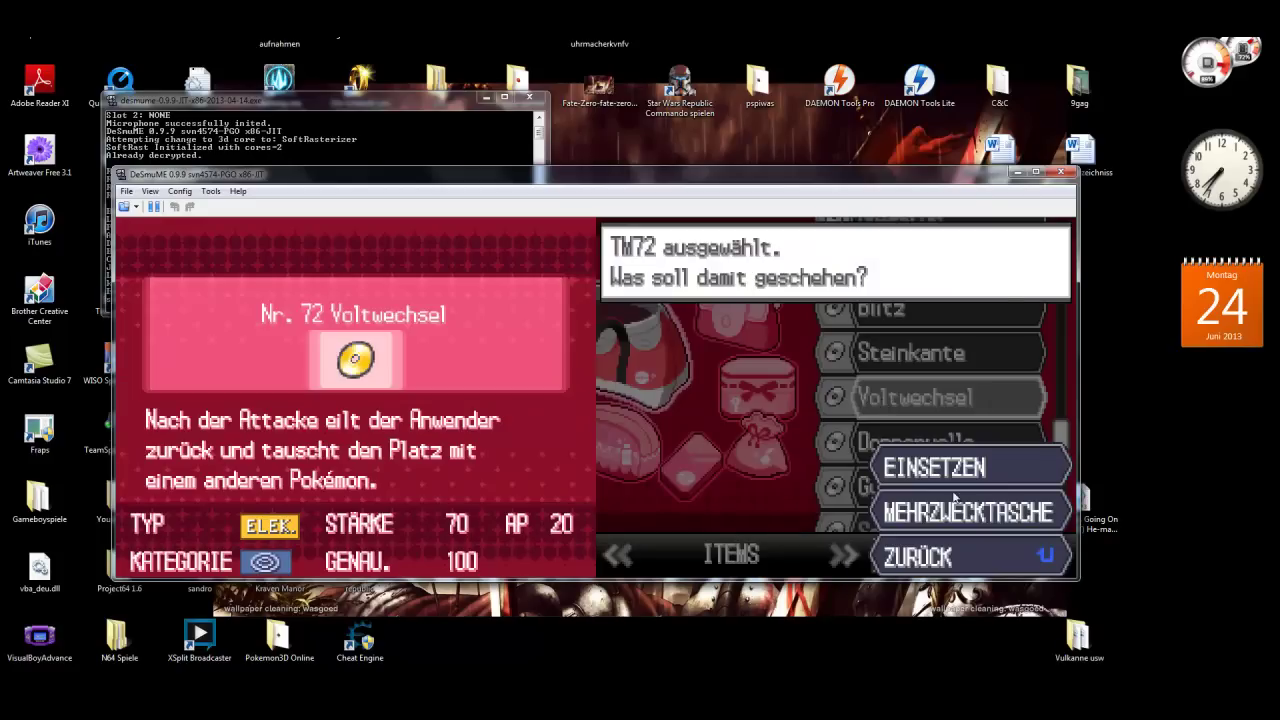
click(944, 560)
click(695, 478)
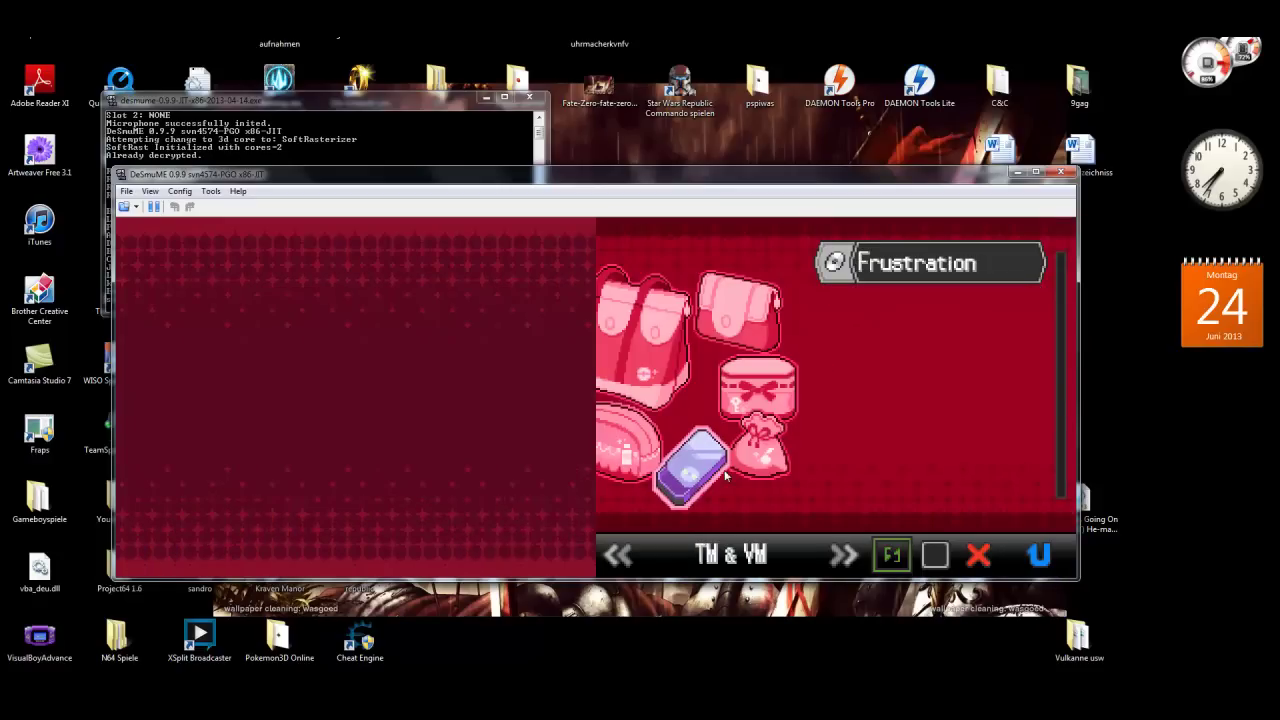
click(651, 338)
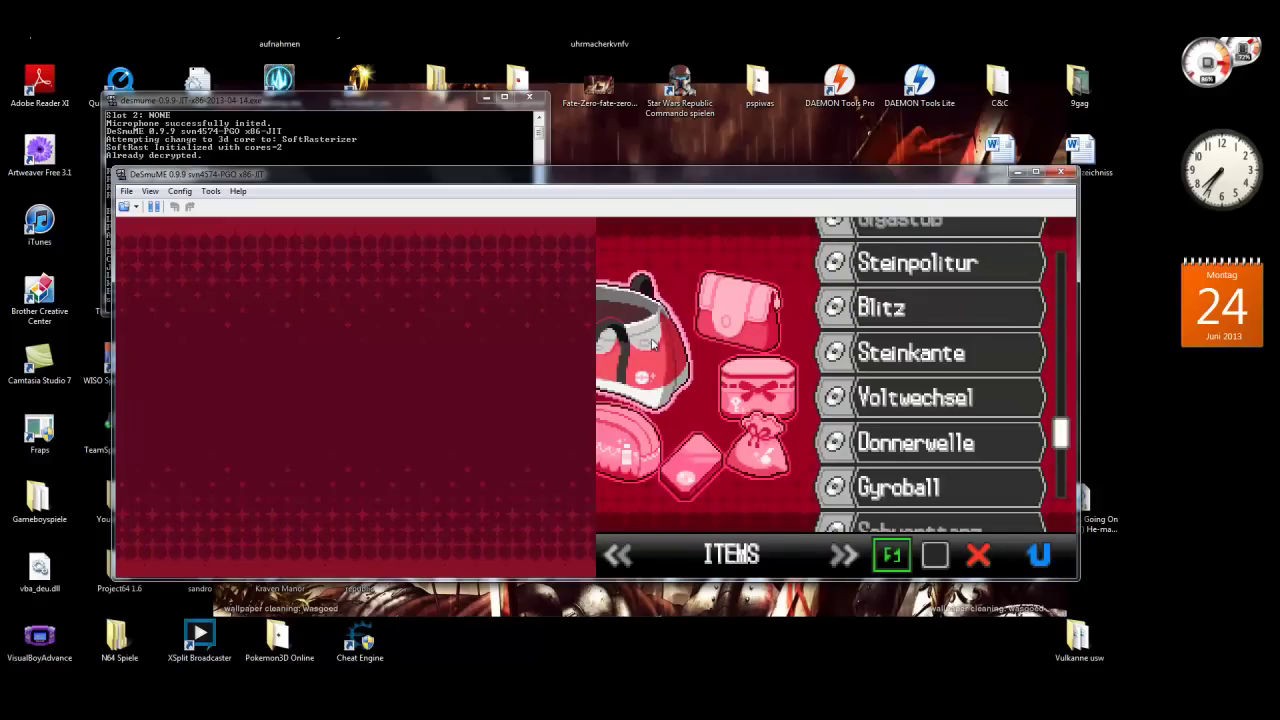
drag(1054, 453, 895, 230)
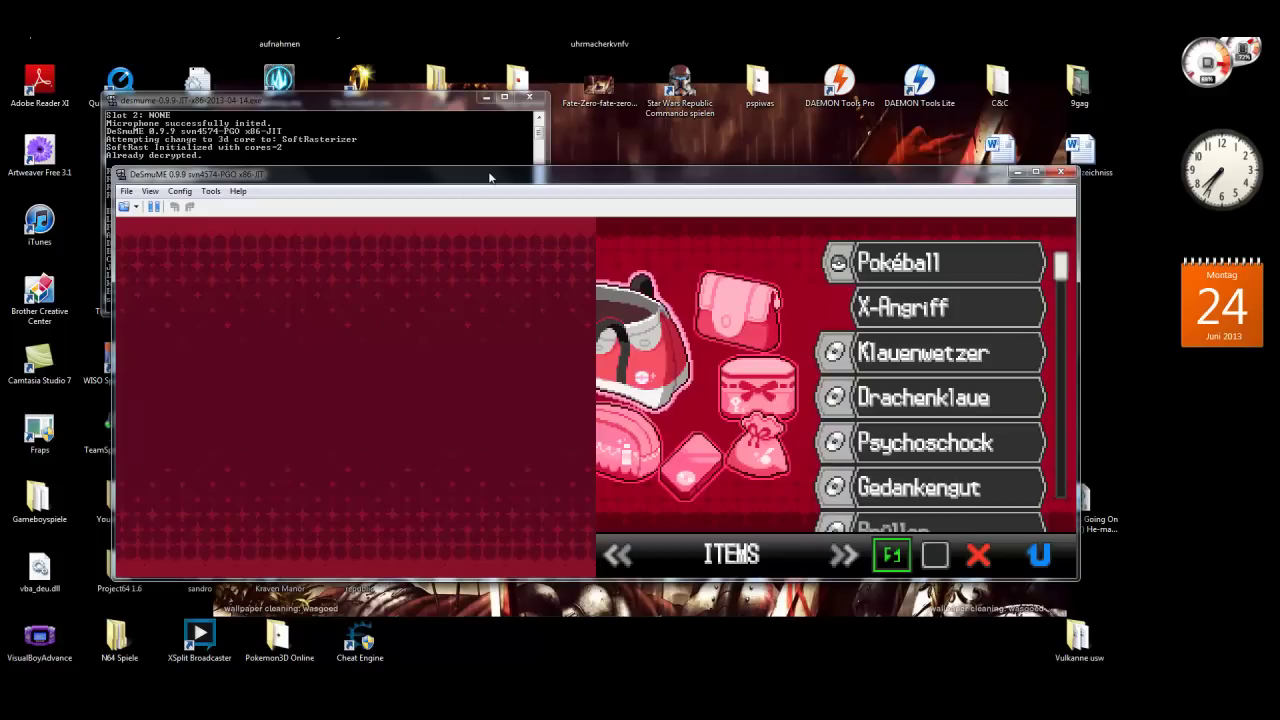
Close the DeSmuME emulator and return to the desktop.
click(1064, 177)
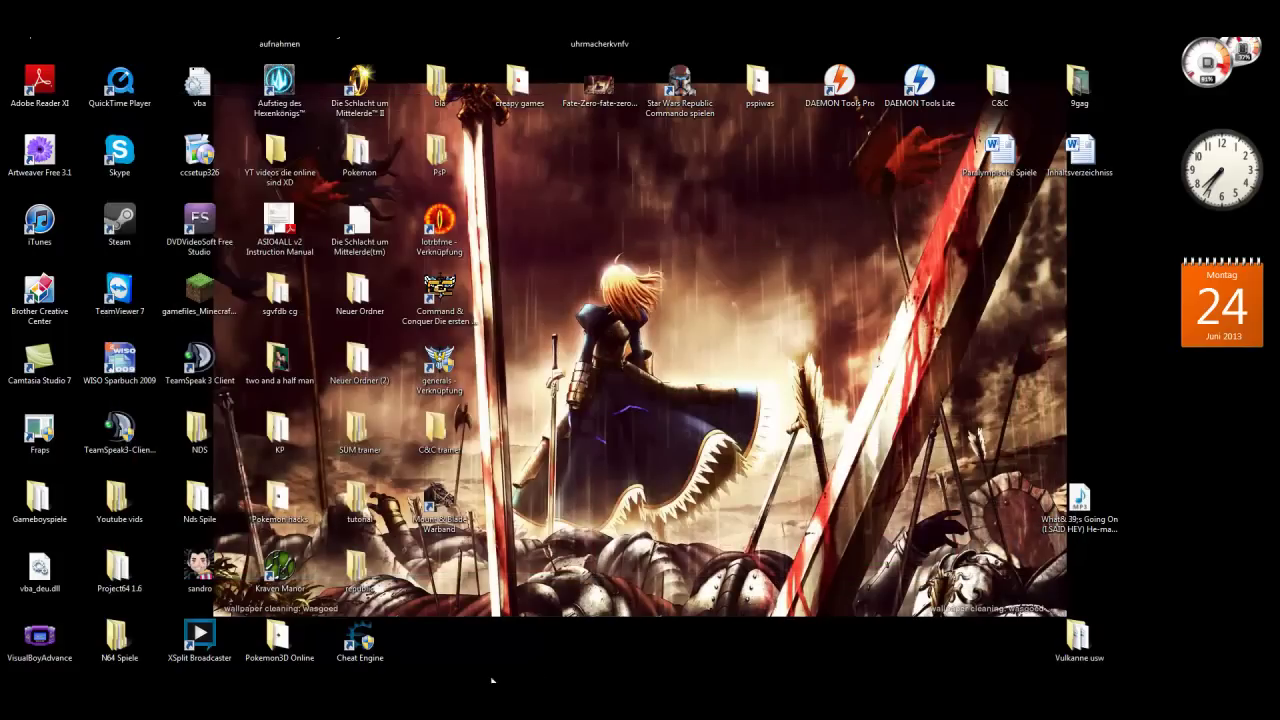
key(F10)
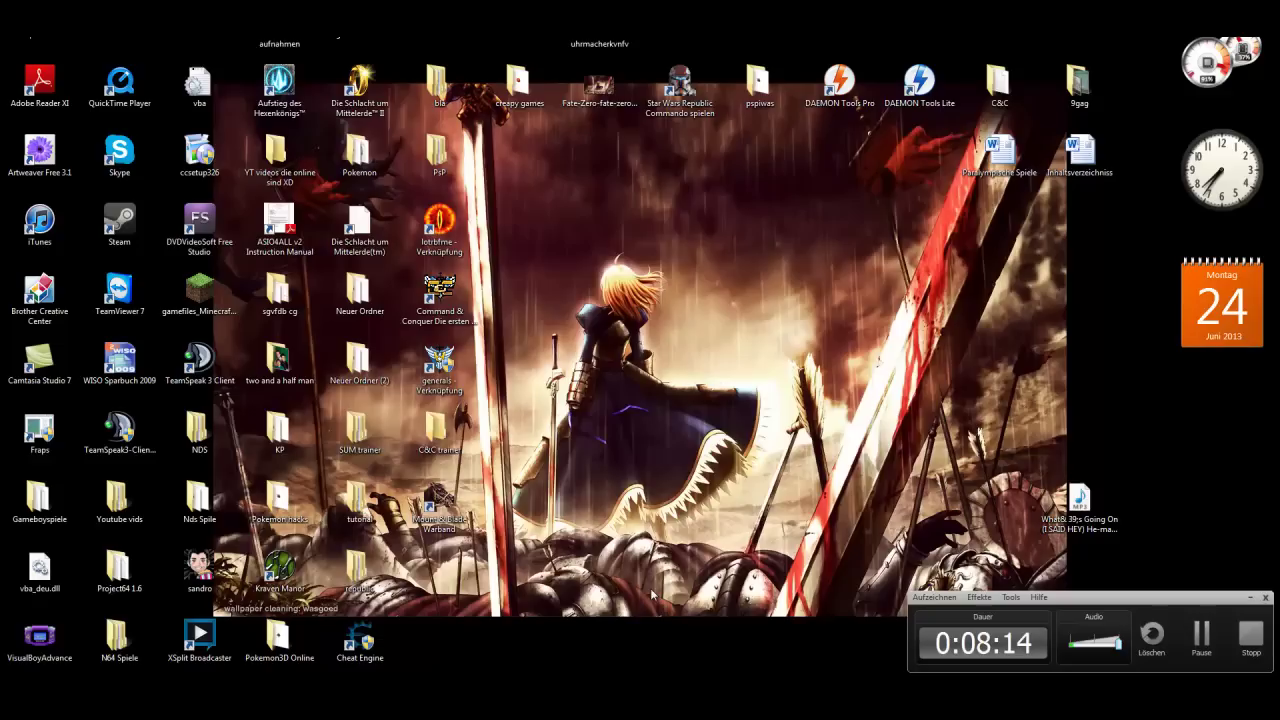